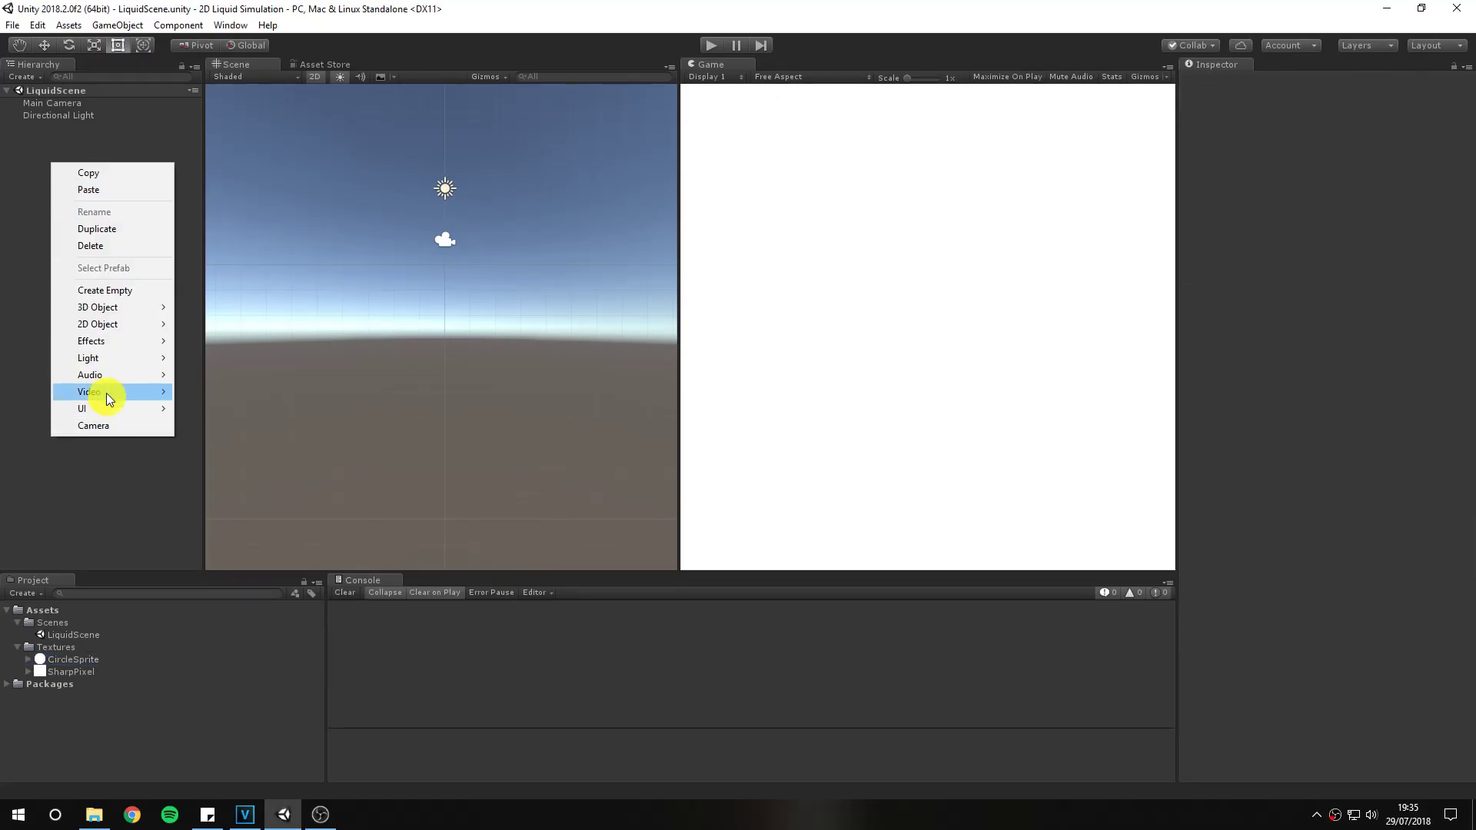
Create a 2D sprite object in the scene and name it Liquid Particle
mouse_move(79, 320)
left_click(259, 320)
left_click(1305, 83)
type("Liquid Part")
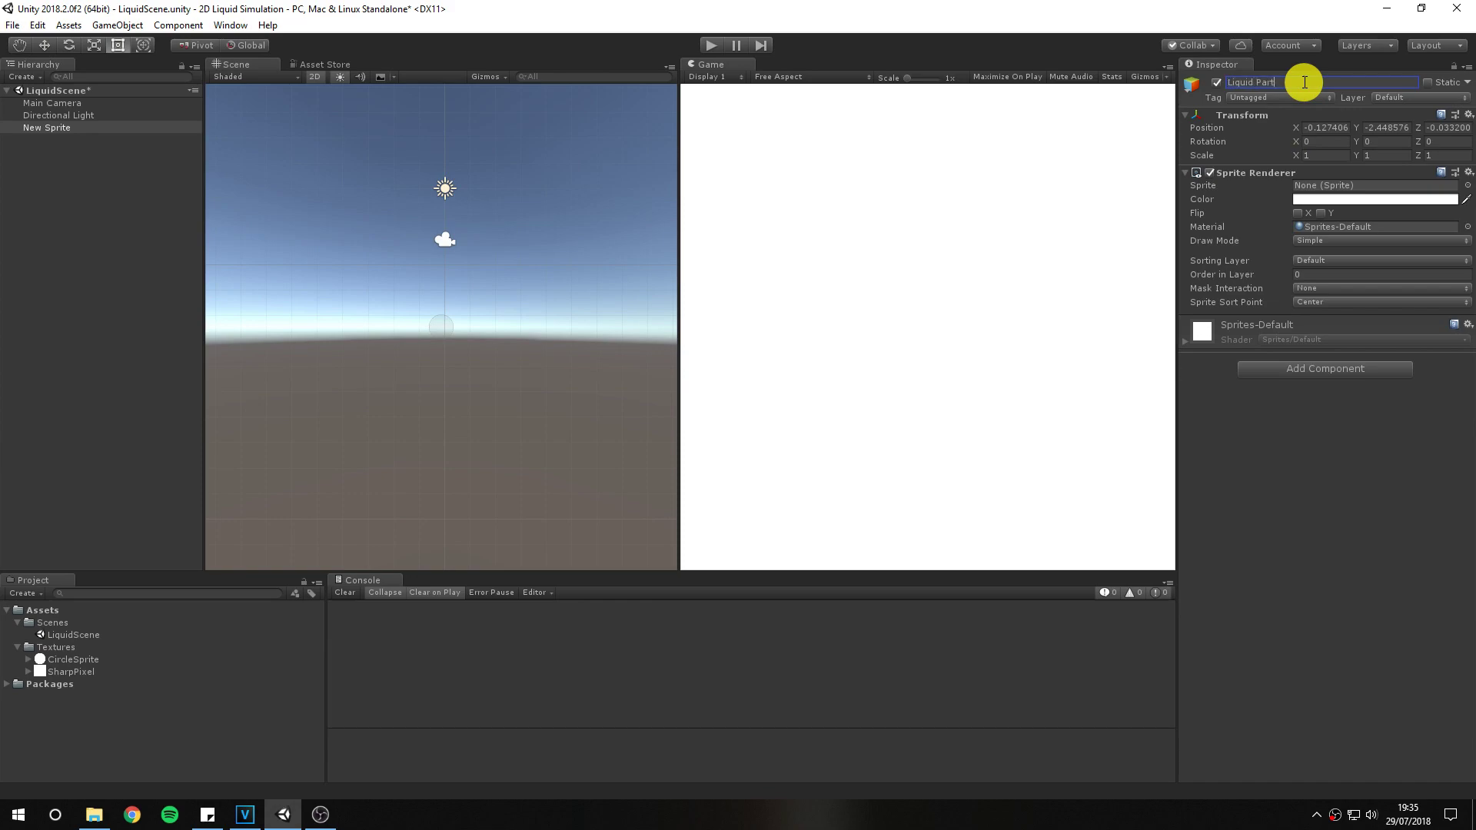
type("icle")
key("Return")
Assign CircleSprite to the Liquid Particle's sprite renderer and set its color to bright cyan blue
left_click_drag(69, 660, 1367, 188)
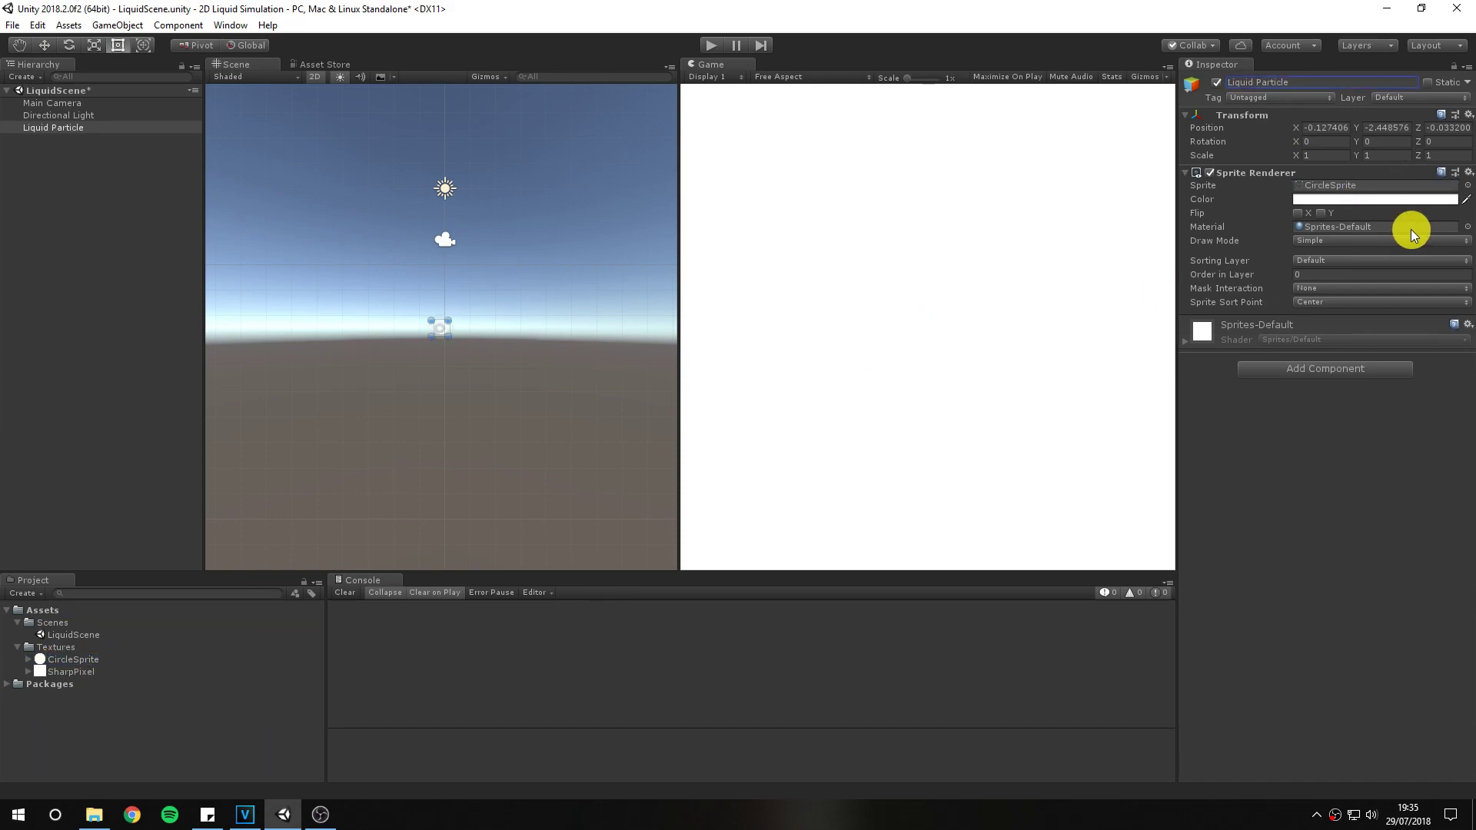
left_click(1374, 199)
left_click(136, 108)
left_click(269, 256)
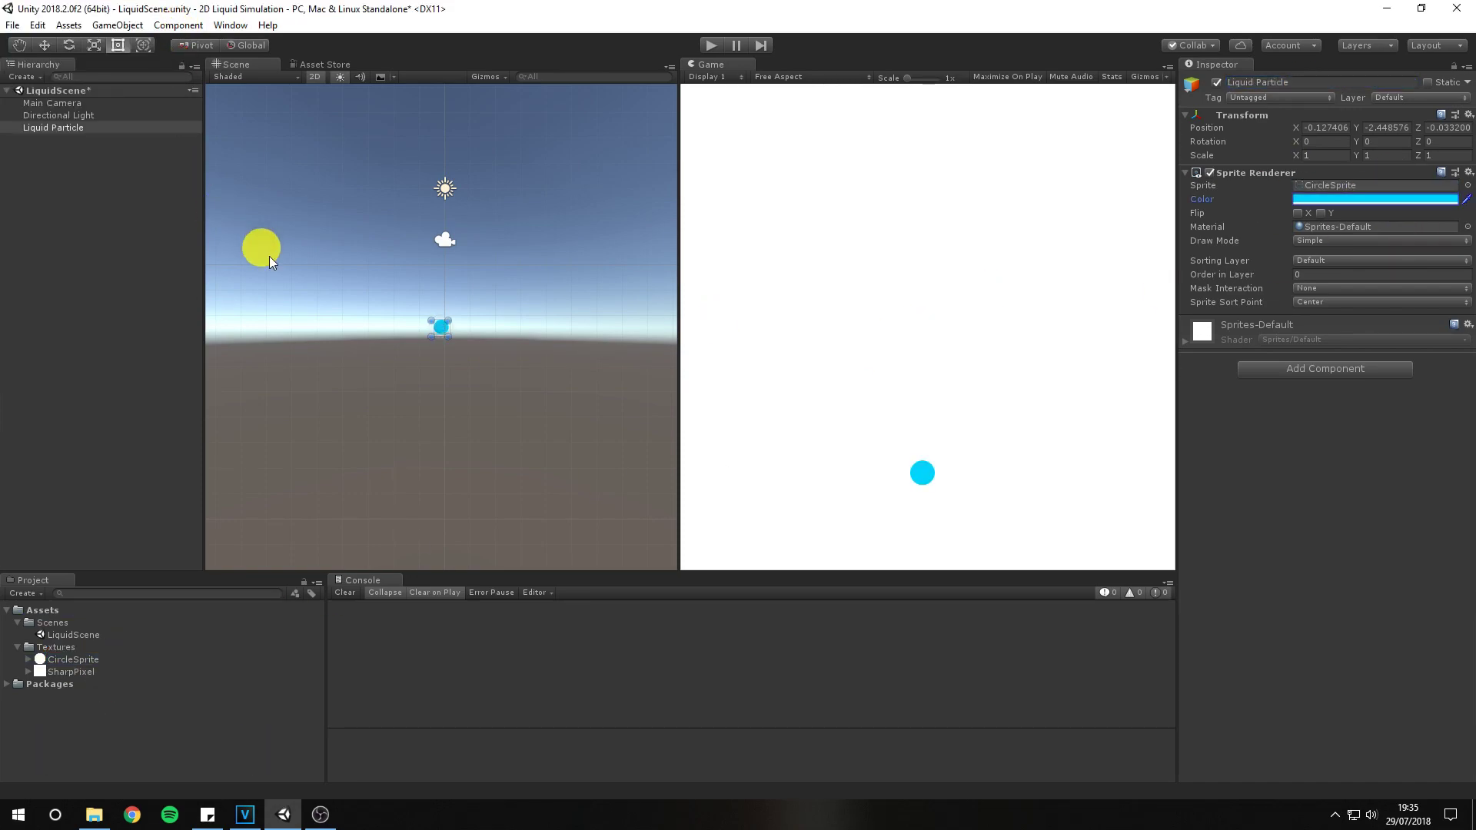
Create a second 2D sprite using the SharpPixel texture and name it Floor
right_click(53, 198)
mouse_move(115, 326)
left_click(263, 326)
left_click_drag(73, 672, 1372, 187)
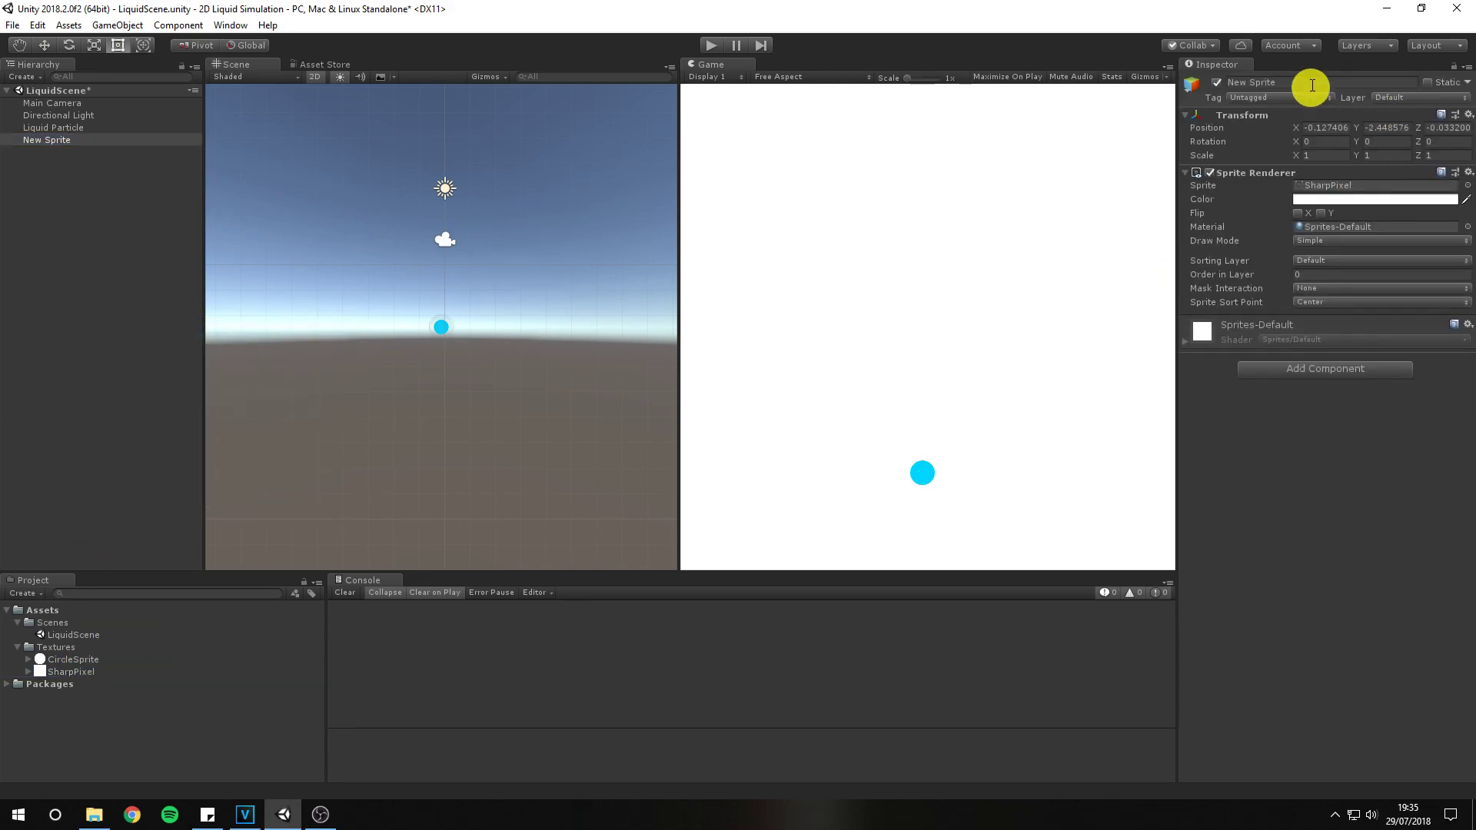
left_click(1312, 84)
type("Floor")
key("Return")
Set the Floor sprite's color to dark grey, hex 3A3A3A
left_click(1453, 200)
left_click(54, 167)
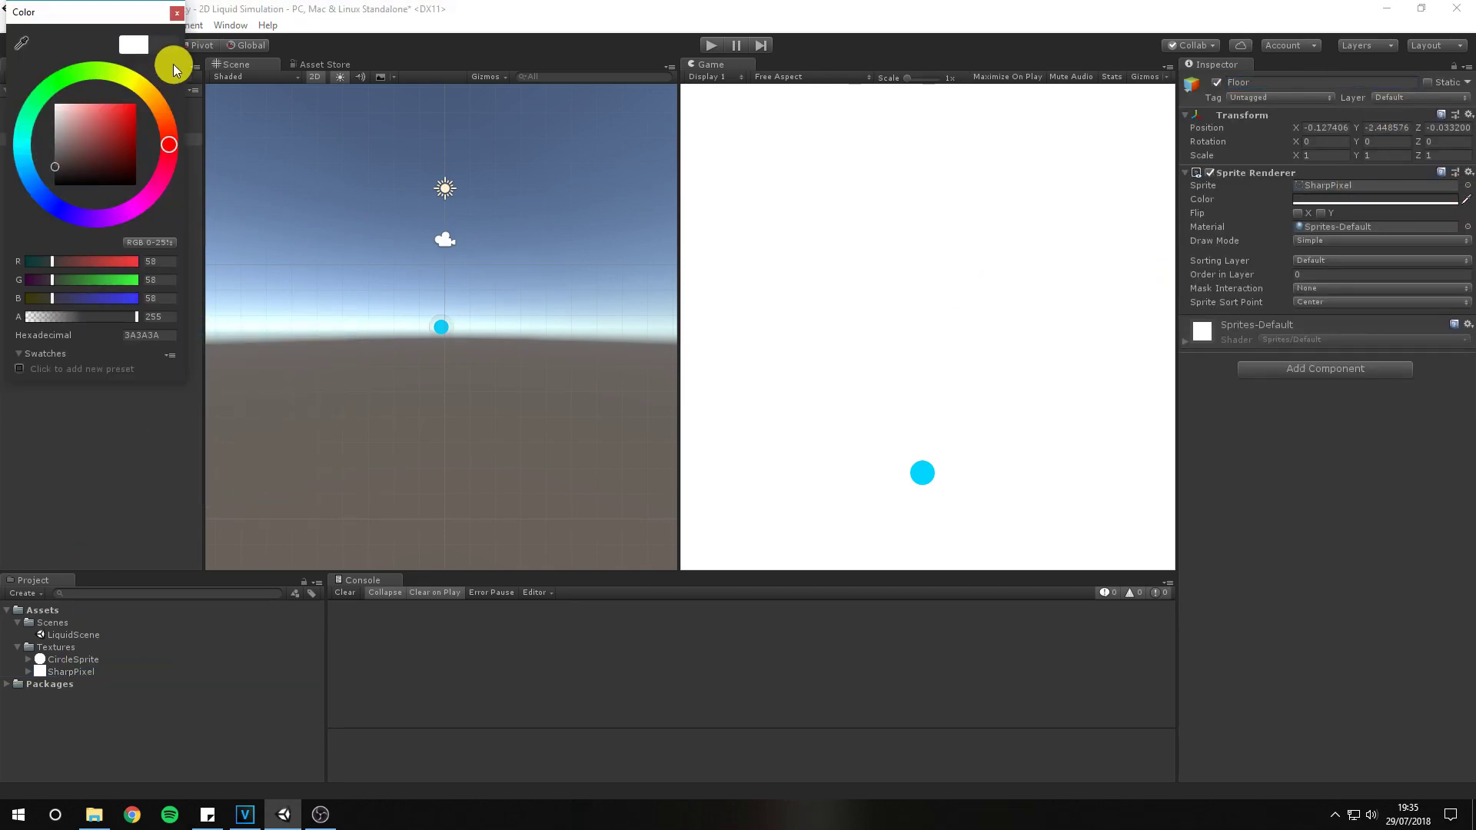
left_click(176, 15)
Scale the Floor into a wide, thin bar and move it below the blue particle
key("r")
left_click_drag(441, 328, 472, 332)
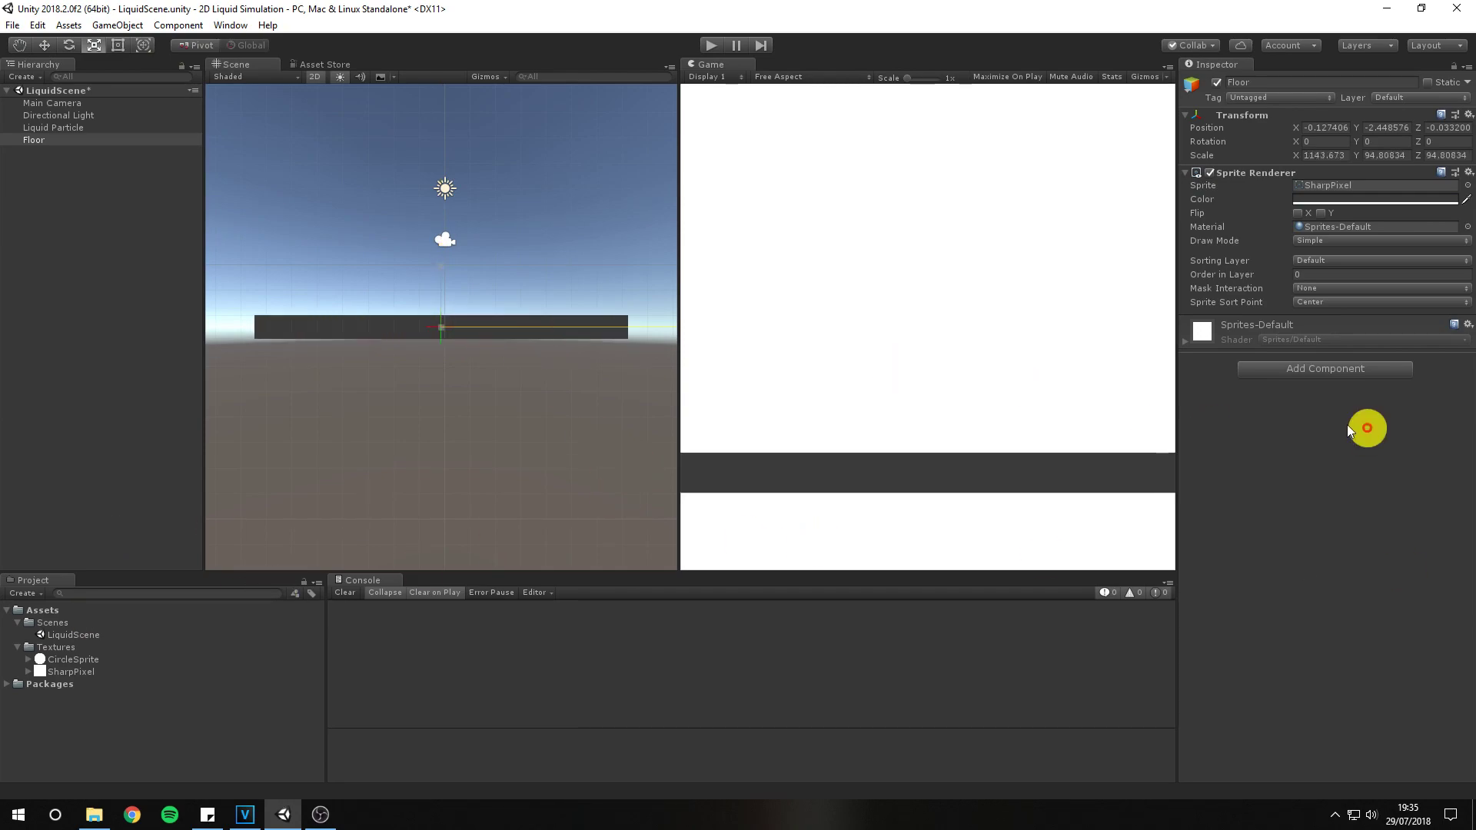
key("w")
left_click_drag(442, 268, 458, 317)
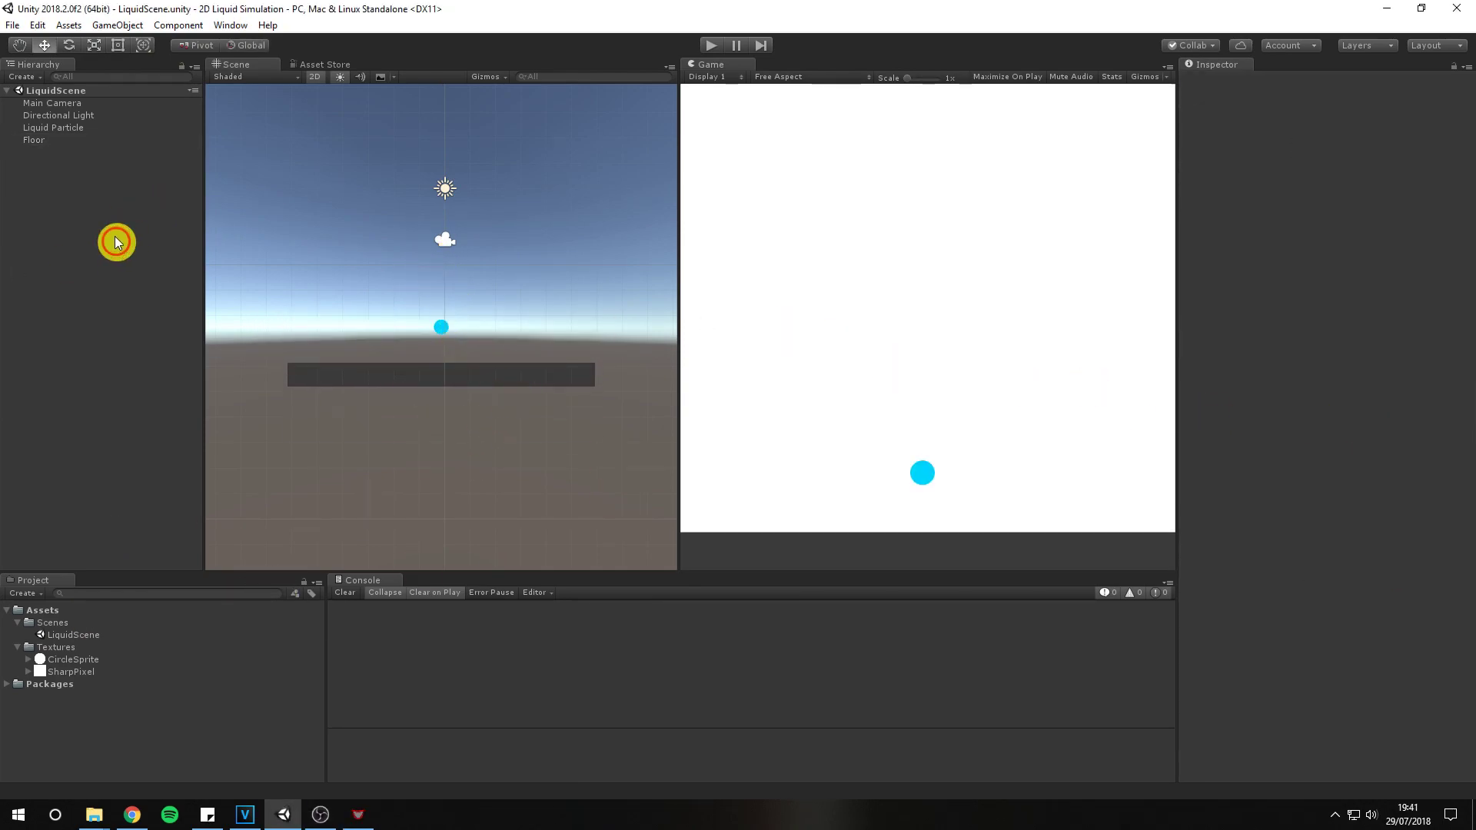
Define a new layer named LiquidEffectLayer as User Layer 9
left_click(52, 127)
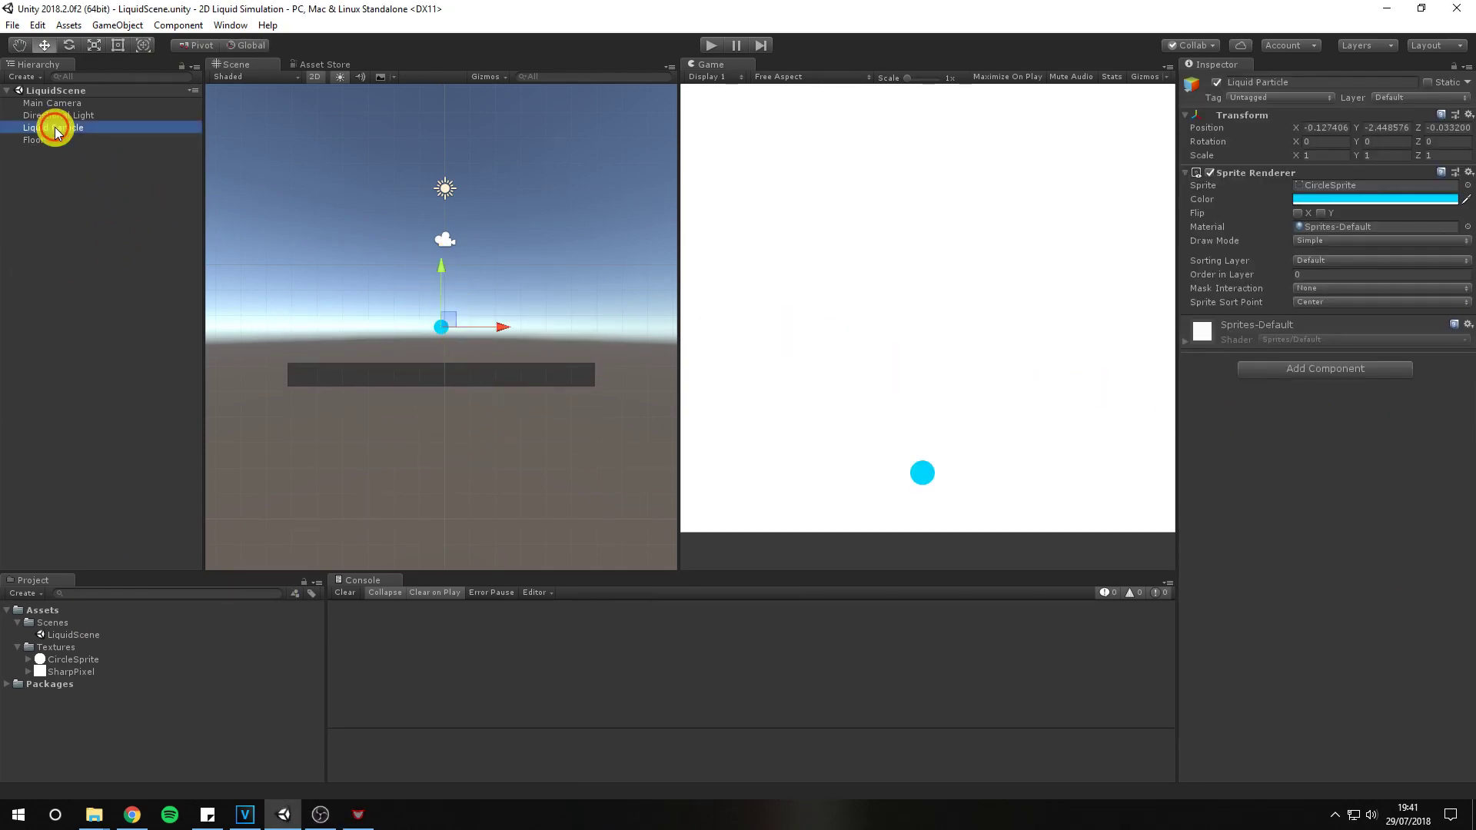
left_click(1445, 104)
left_click(1407, 233)
left_click(1363, 285)
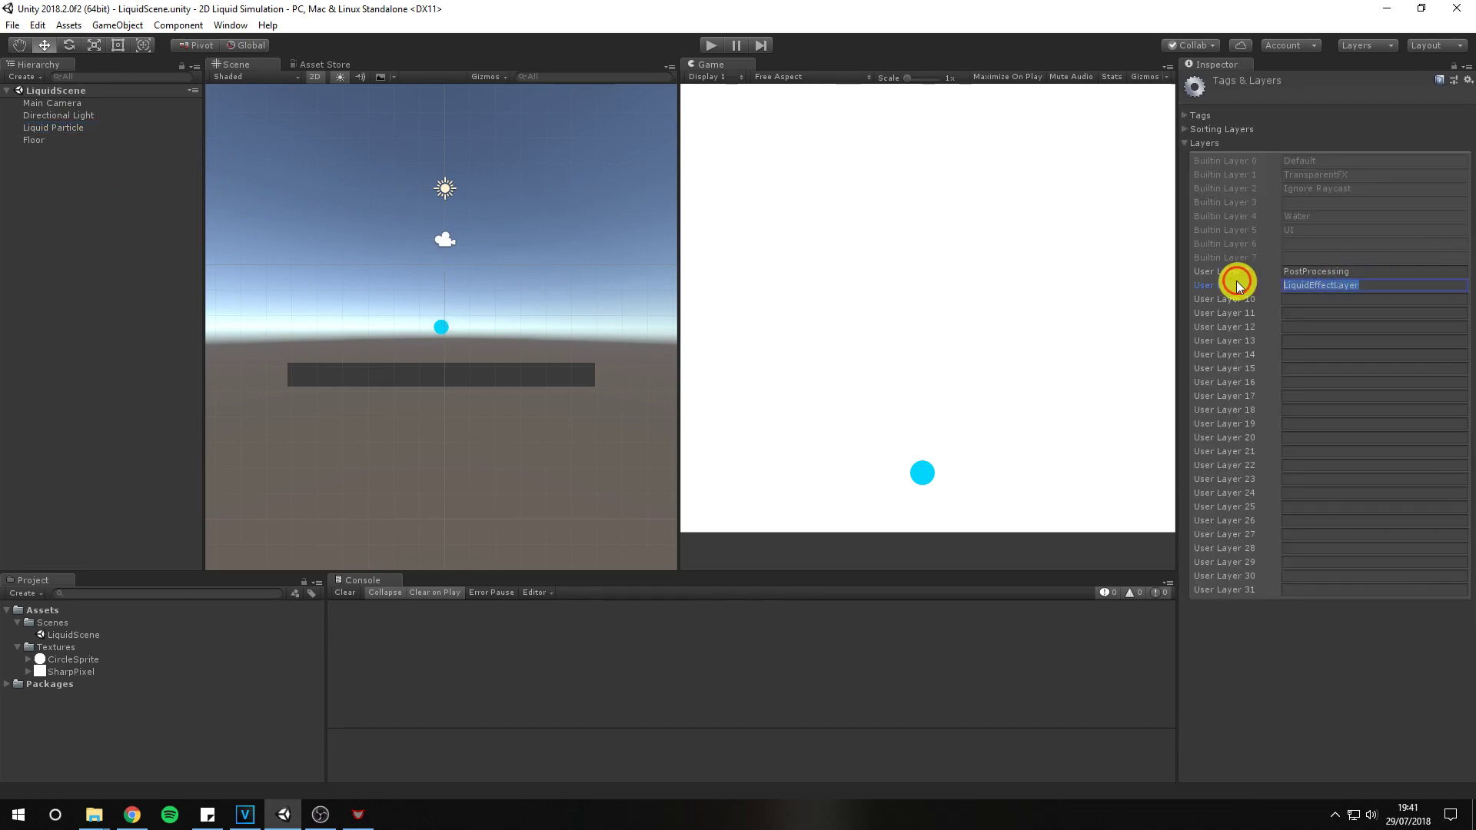
key("ctrl+a")
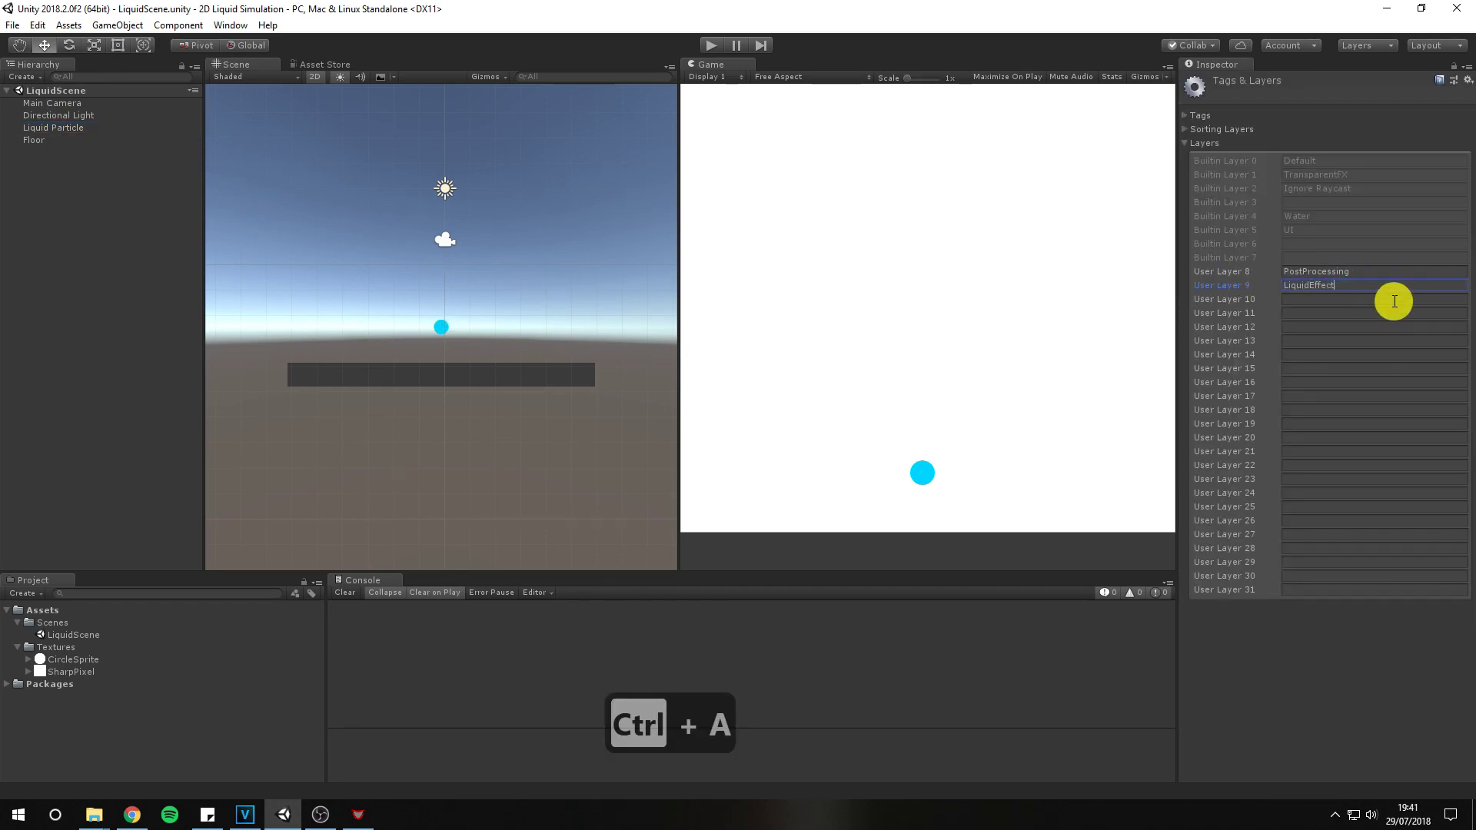
type("LiquidEffectLayer")
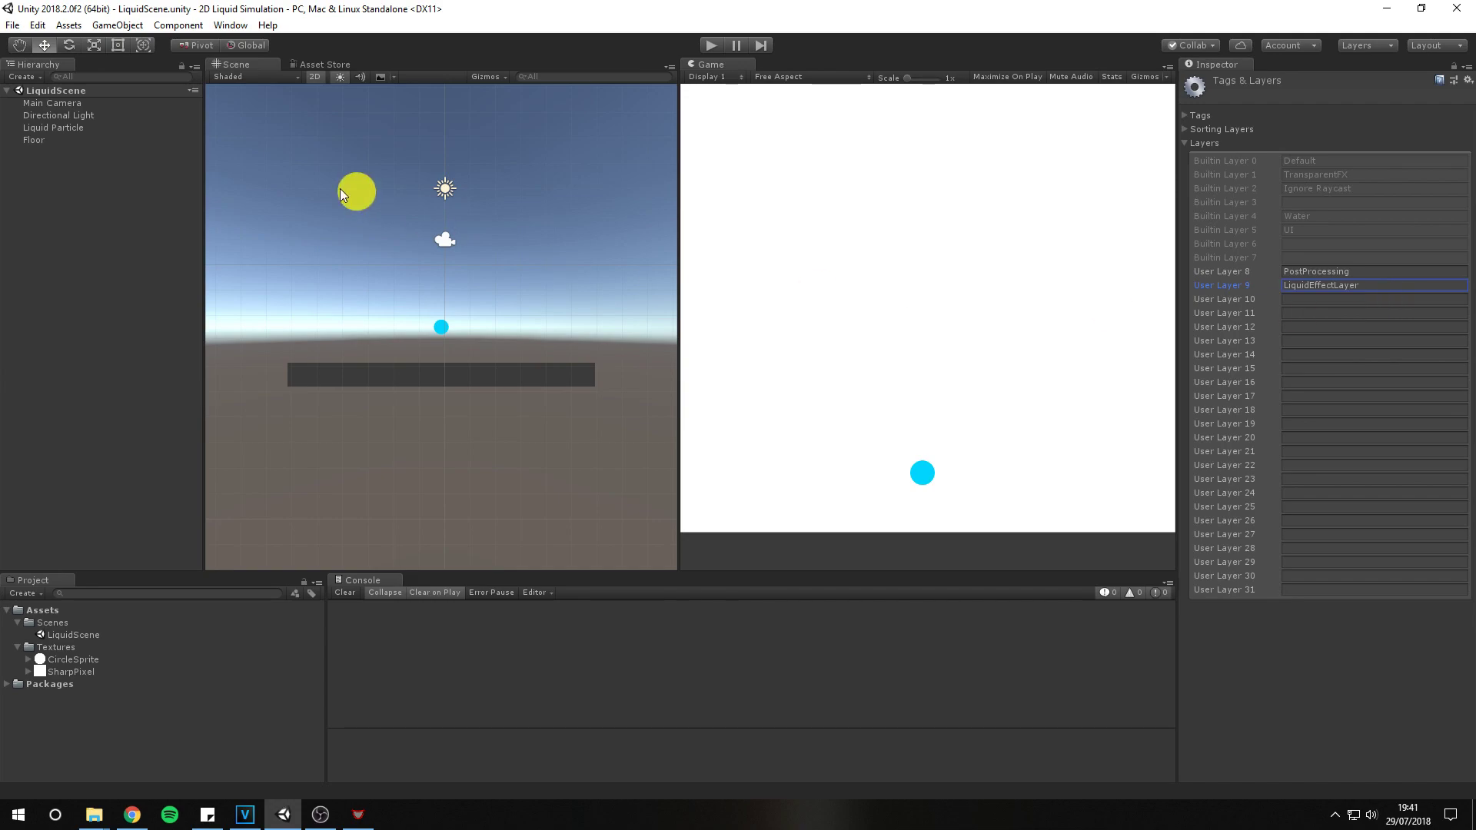
Assign the Liquid Particle object to LiquidEffectLayer
left_click(53, 127)
left_click(1422, 97)
left_click(1391, 215)
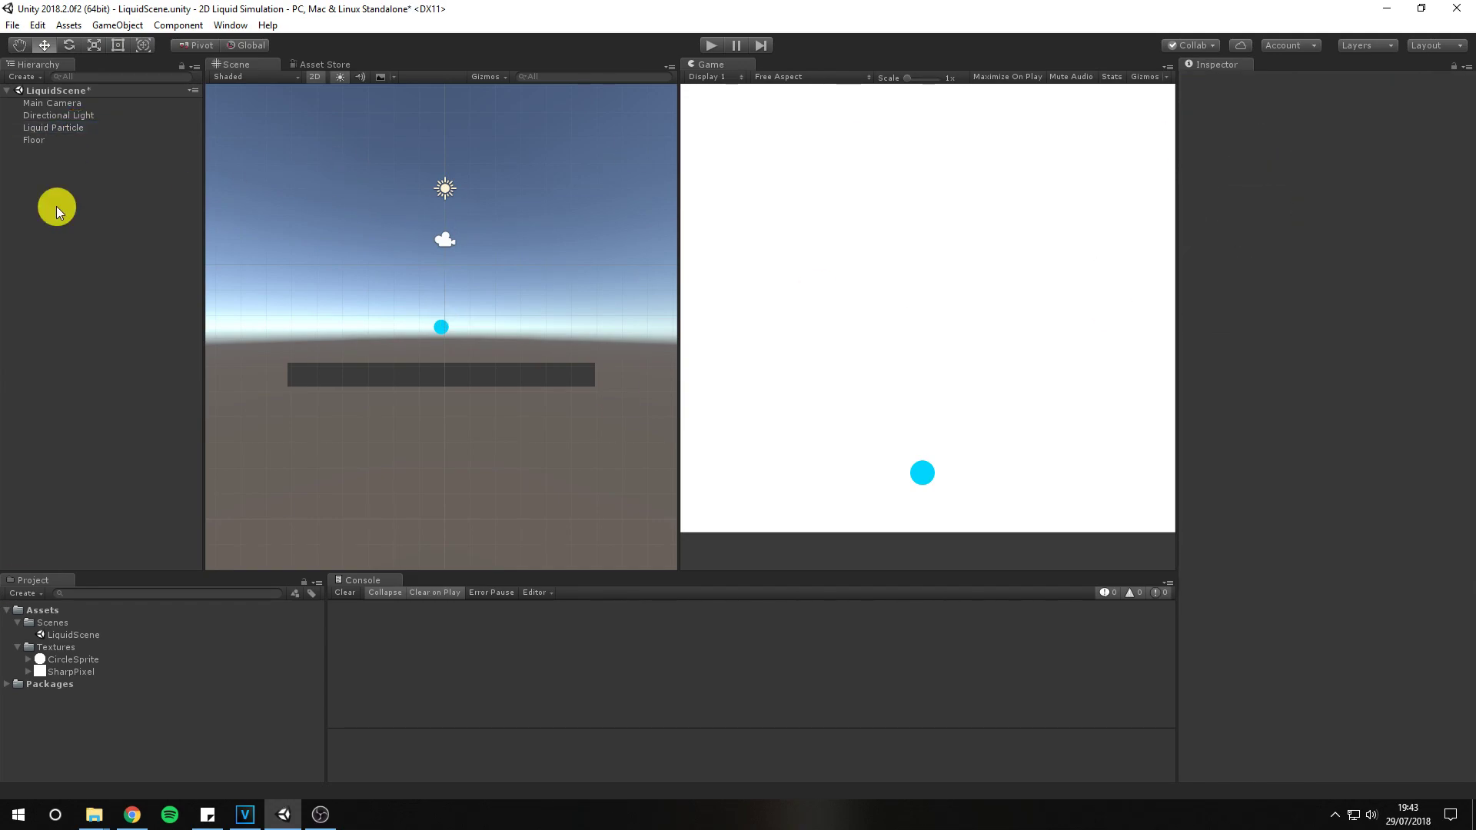
Create a camera named Effect Camera and set its projection to Orthographic
right_click(57, 206)
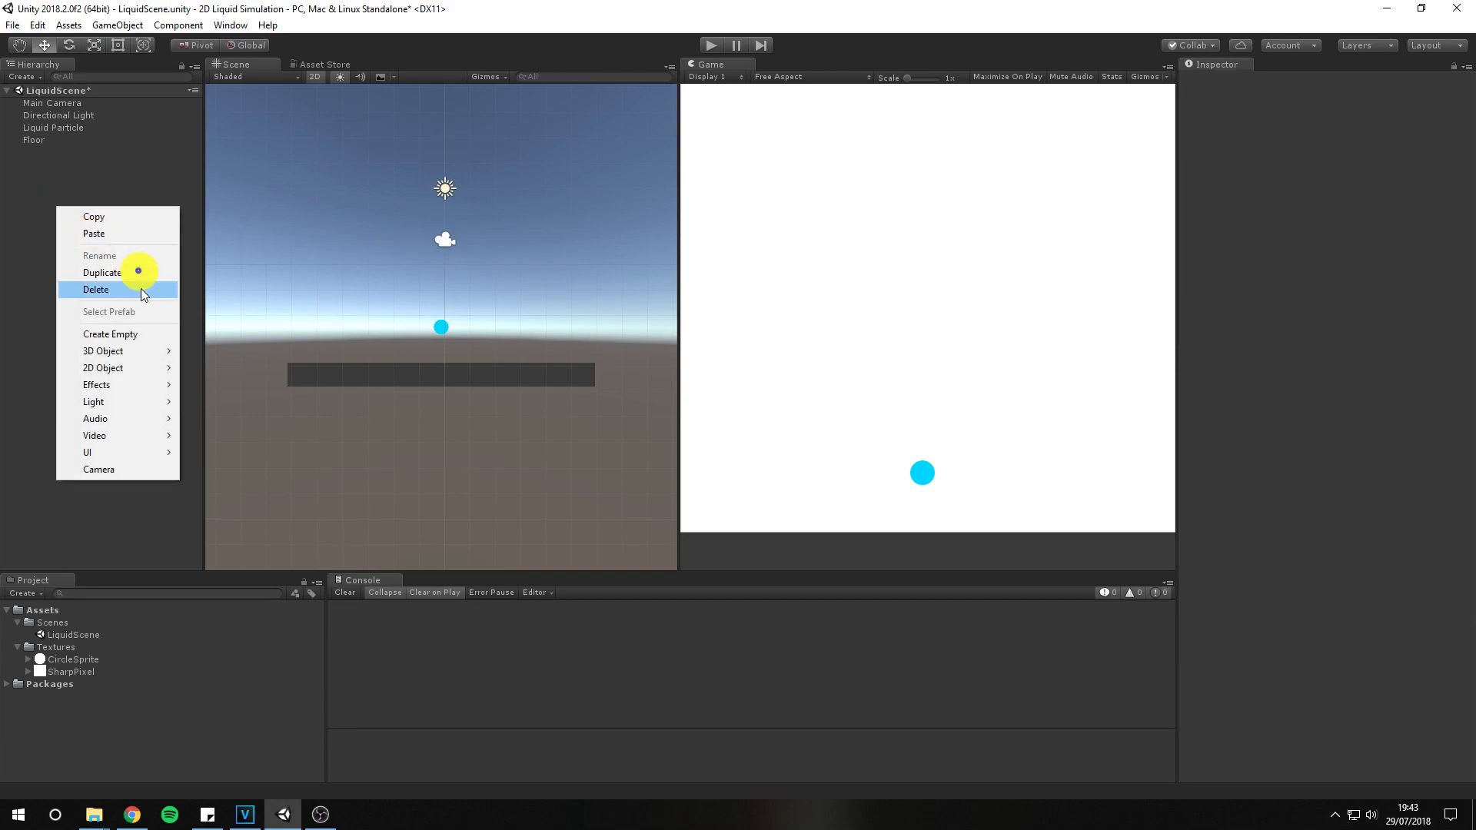
left_click(146, 472)
left_click(1295, 85)
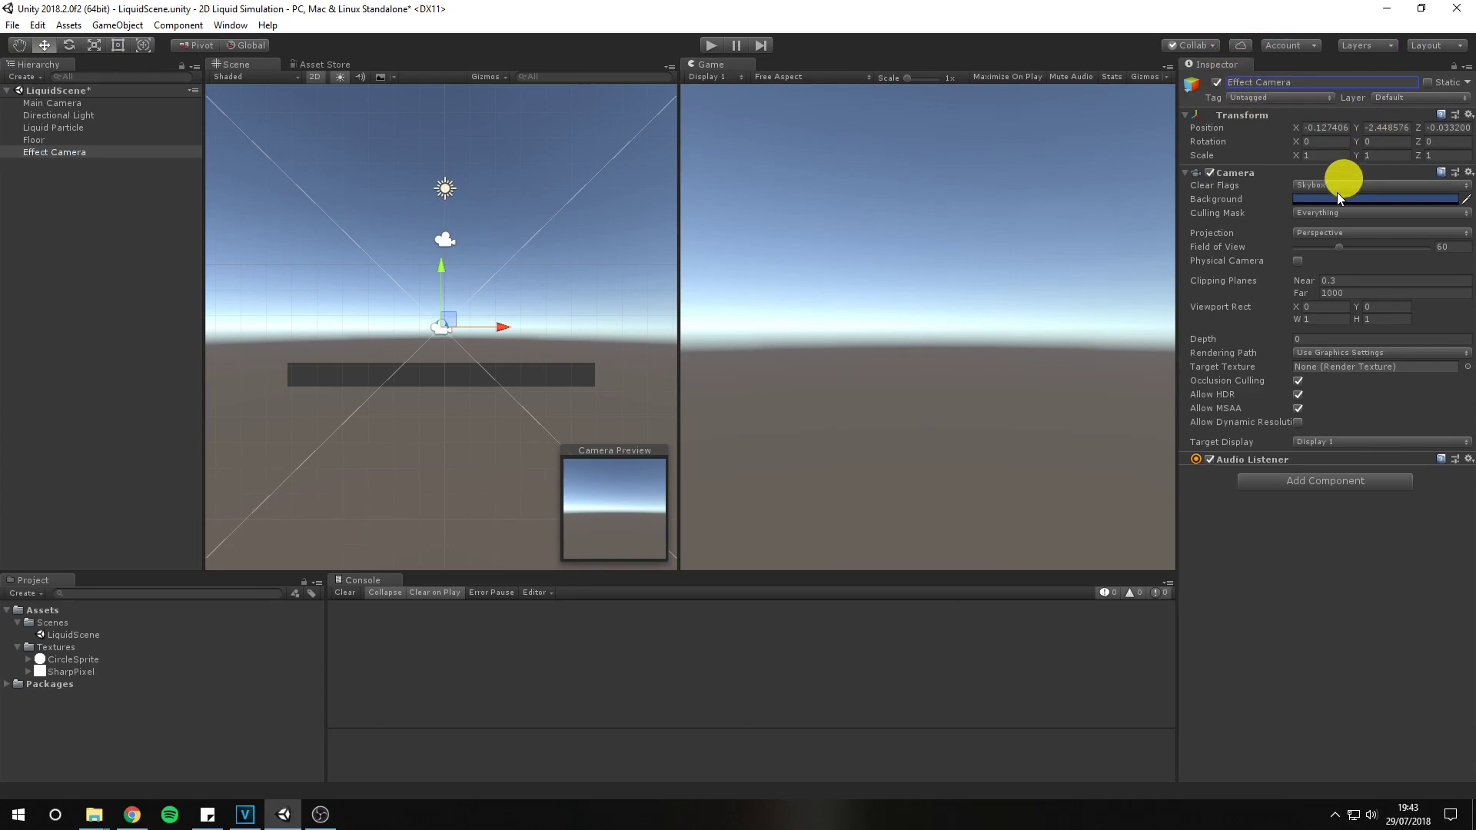
left_click(1345, 234)
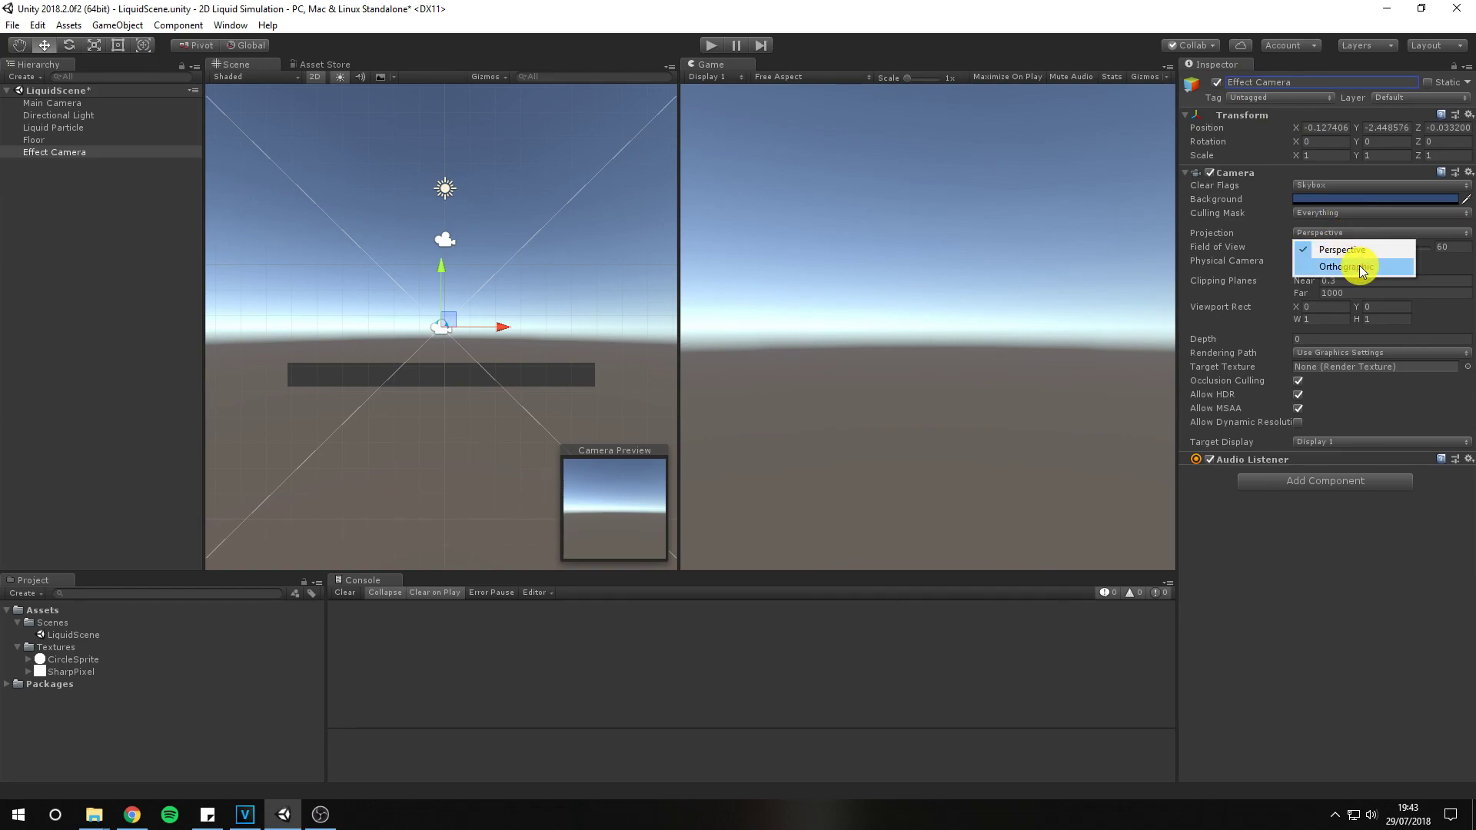
left_click(1359, 265)
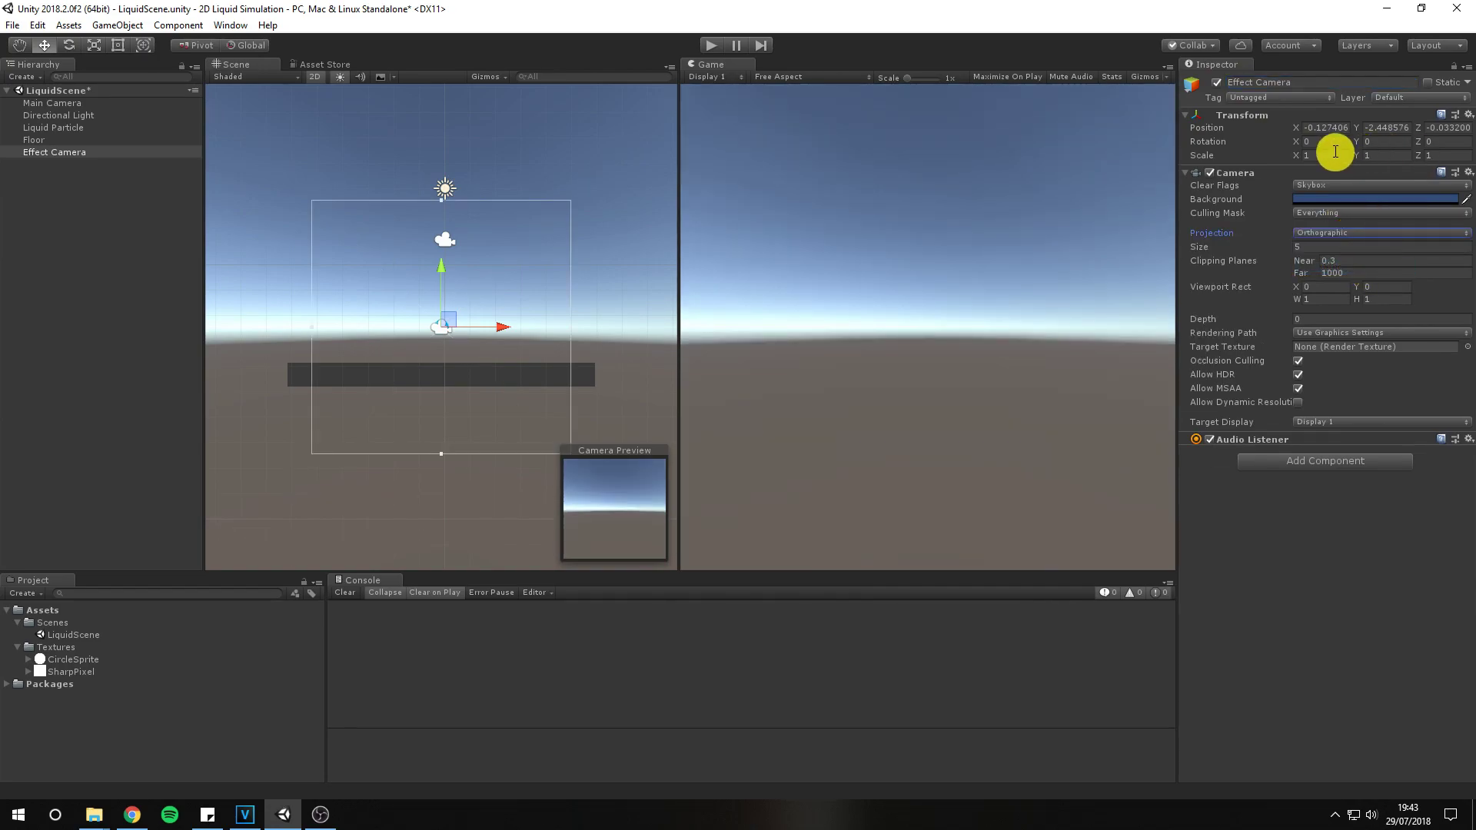
Set the Effect Camera's position to X 0, Y 0, Z -10
left_click(1323, 131)
type("0")
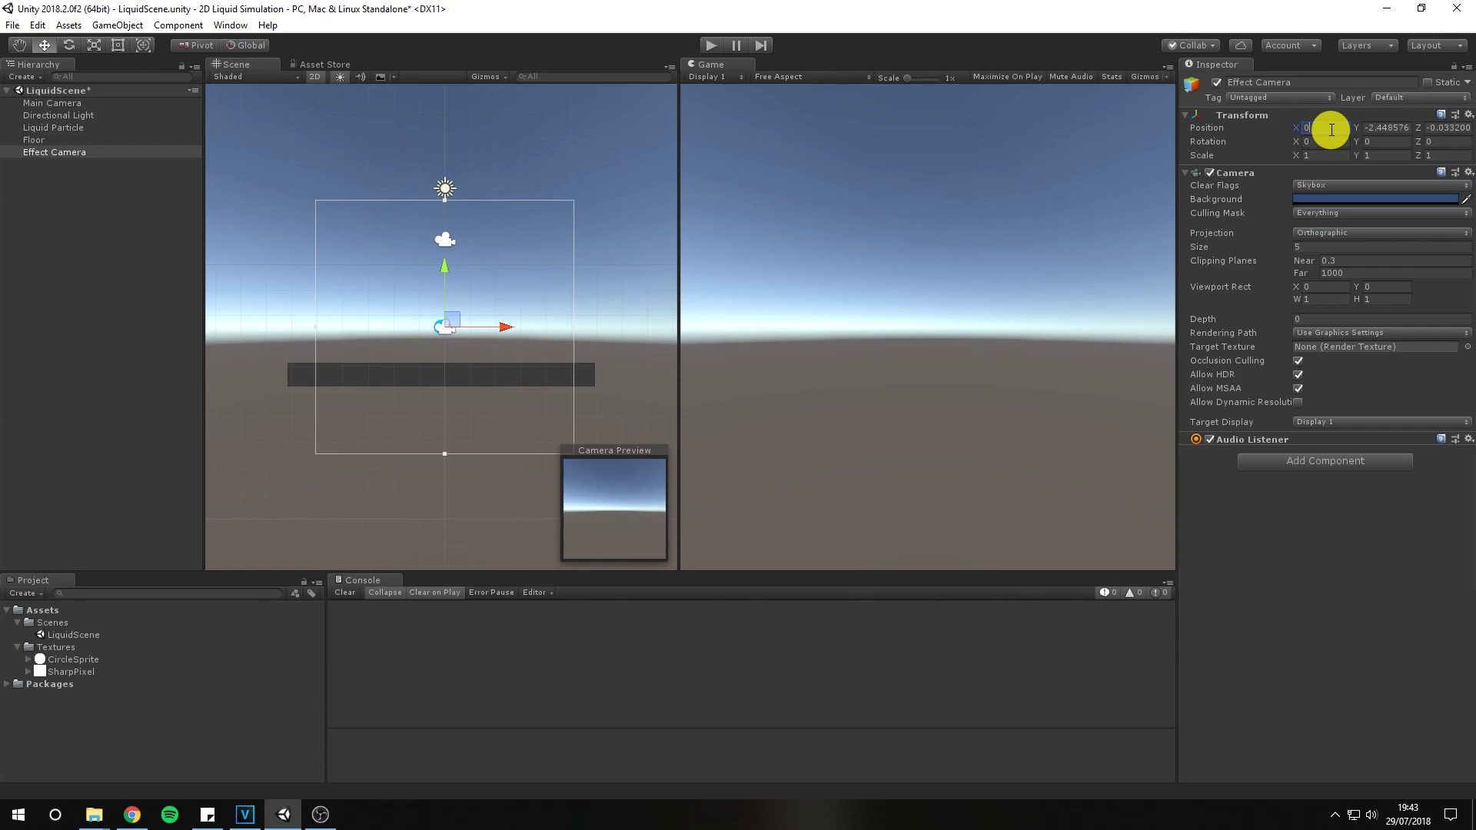
key("Tab")
type("0")
type("-1")
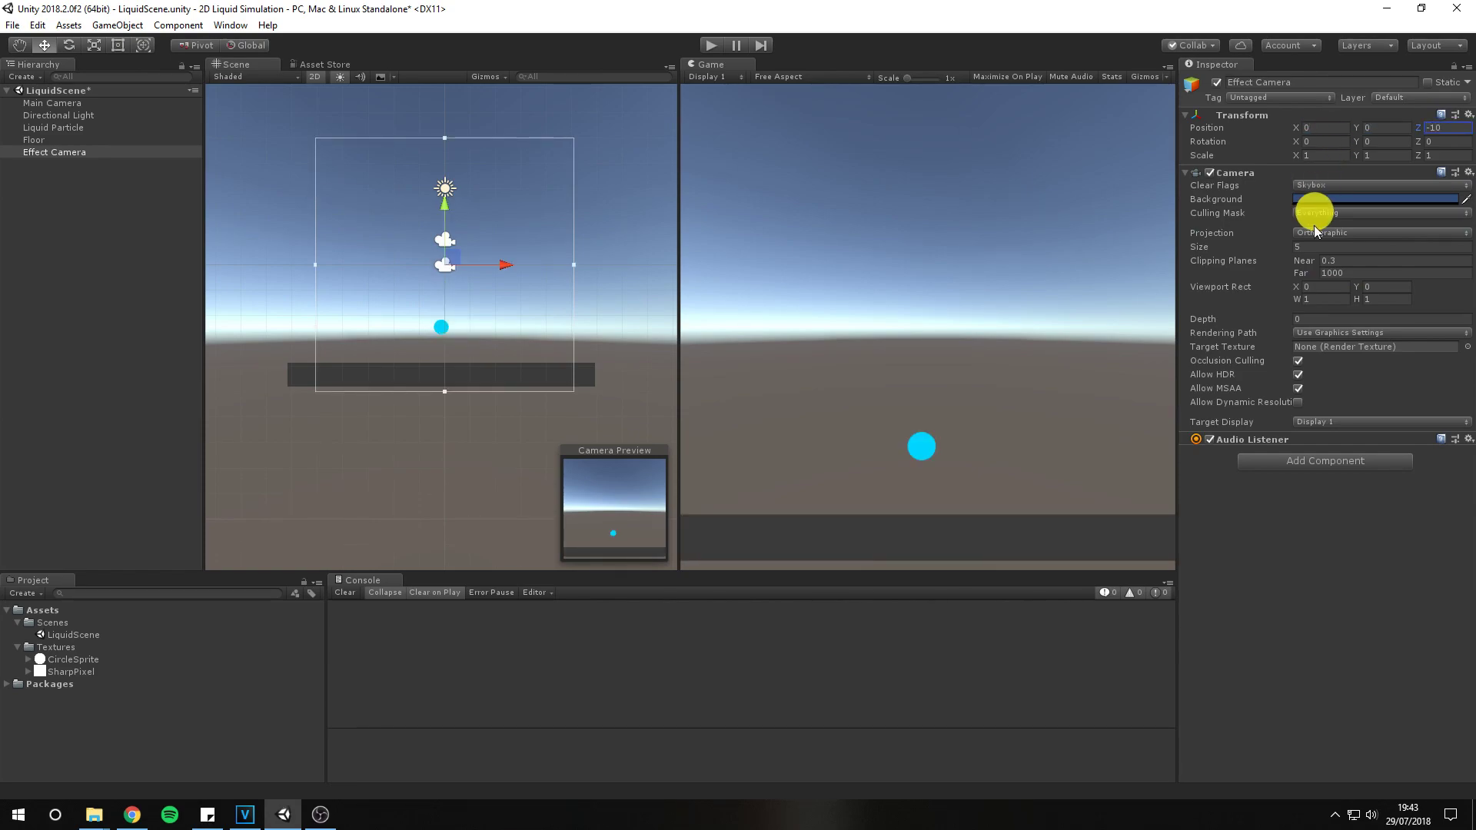
Limit the Effect Camera's culling mask to LiquidEffectLayer only
left_click(1349, 218)
left_click(1341, 229)
left_click(1348, 215)
left_click(1354, 364)
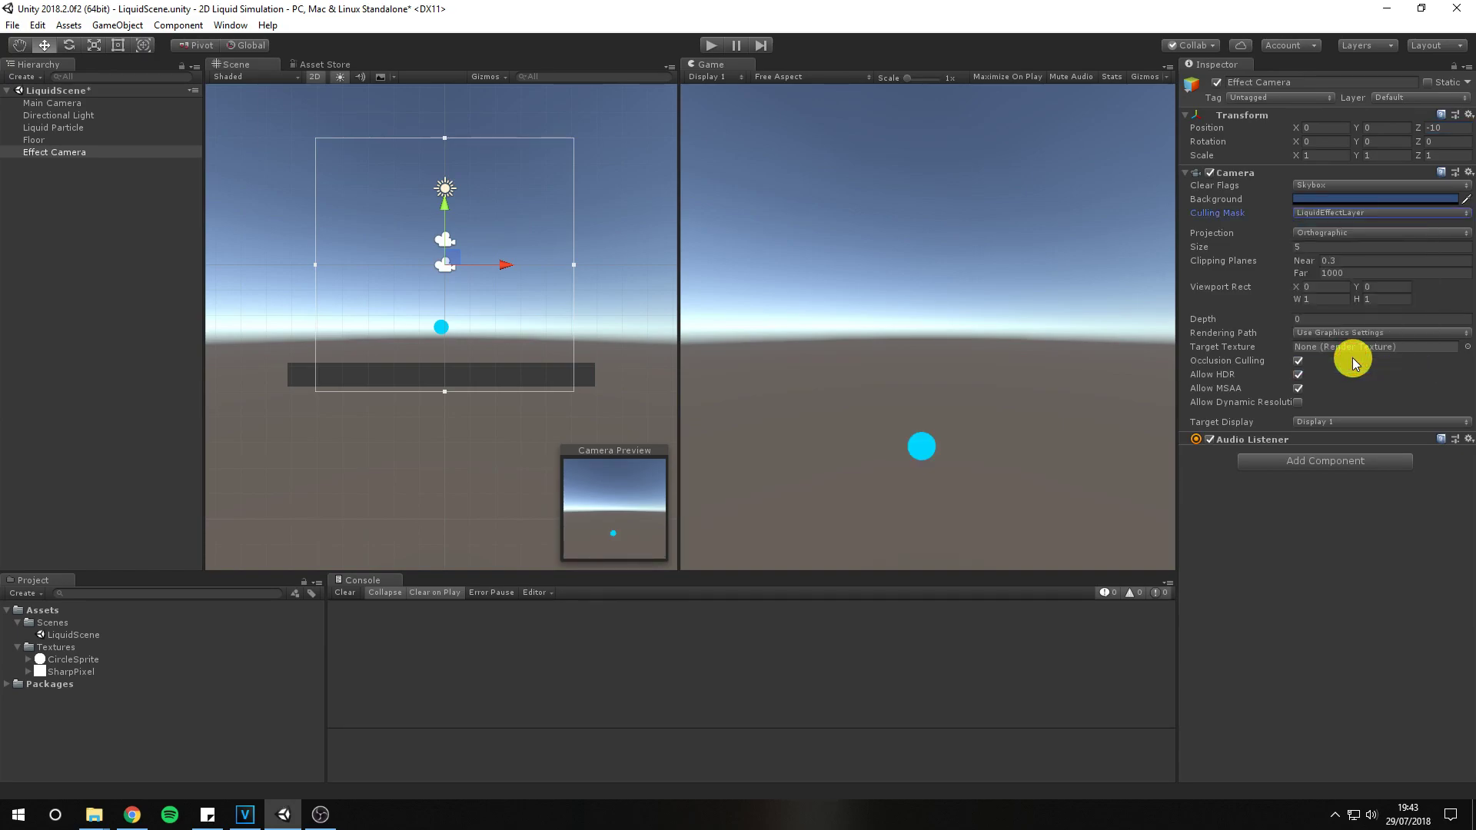
Exclude LiquidEffectLayer from the Main Camera's culling mask and set its projection to Orthographic
left_click(96, 104)
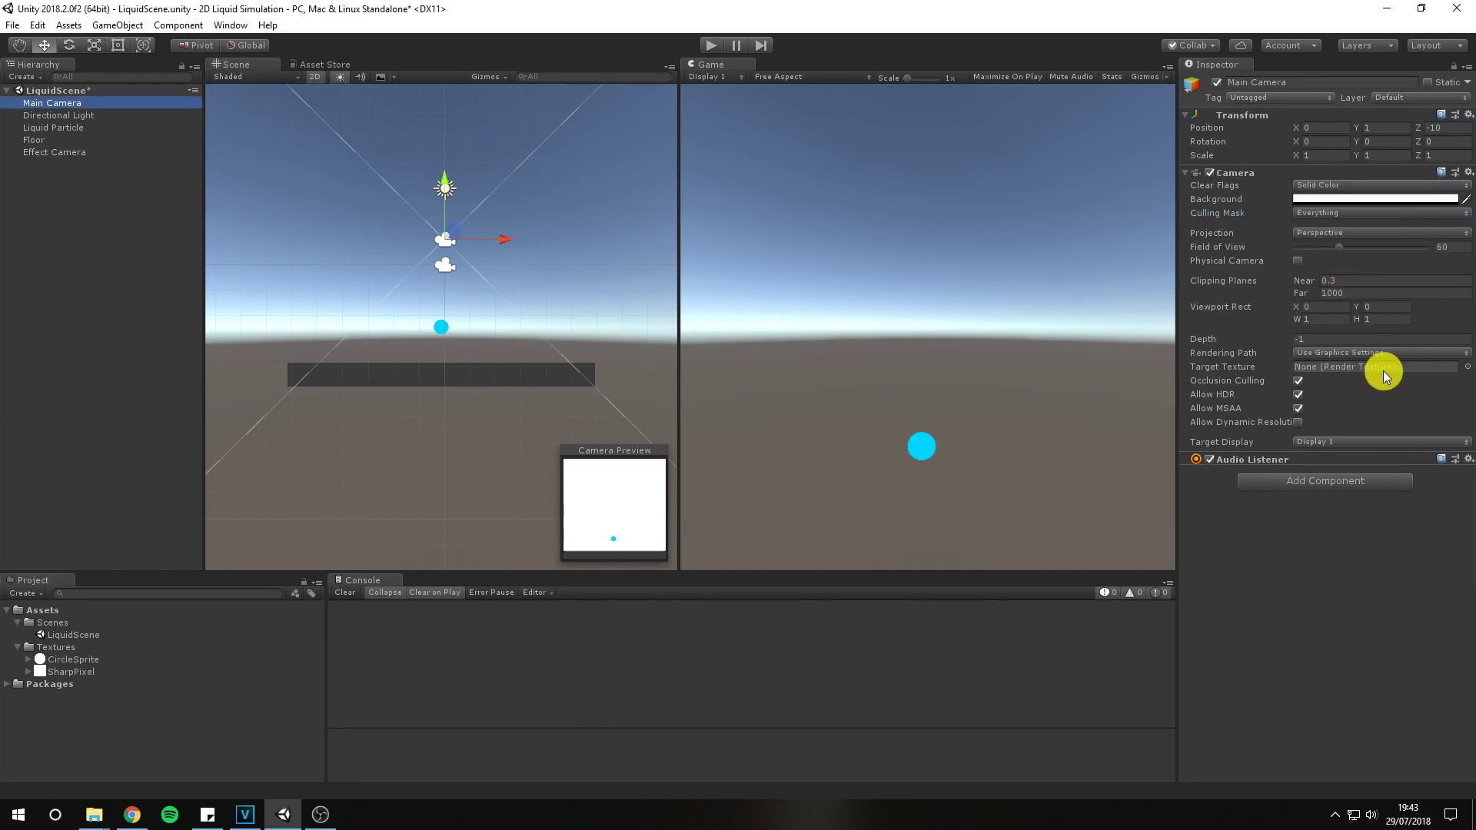
left_click(1345, 219)
left_click(1354, 365)
left_click(1350, 232)
left_click(1353, 252)
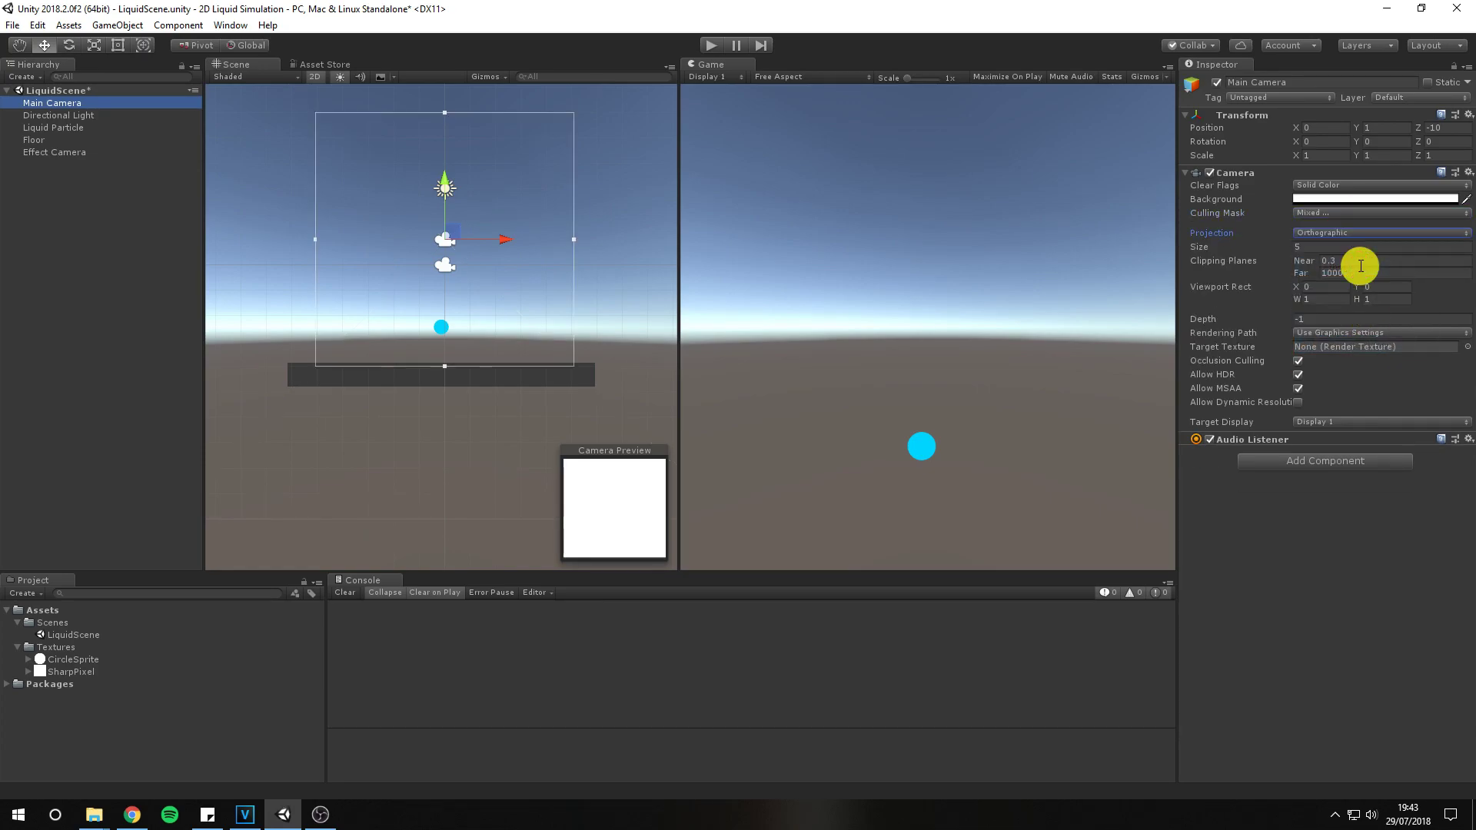
Set the orthographic size of both the Main Camera and the Effect Camera to 10
left_click(1339, 246)
type("10")
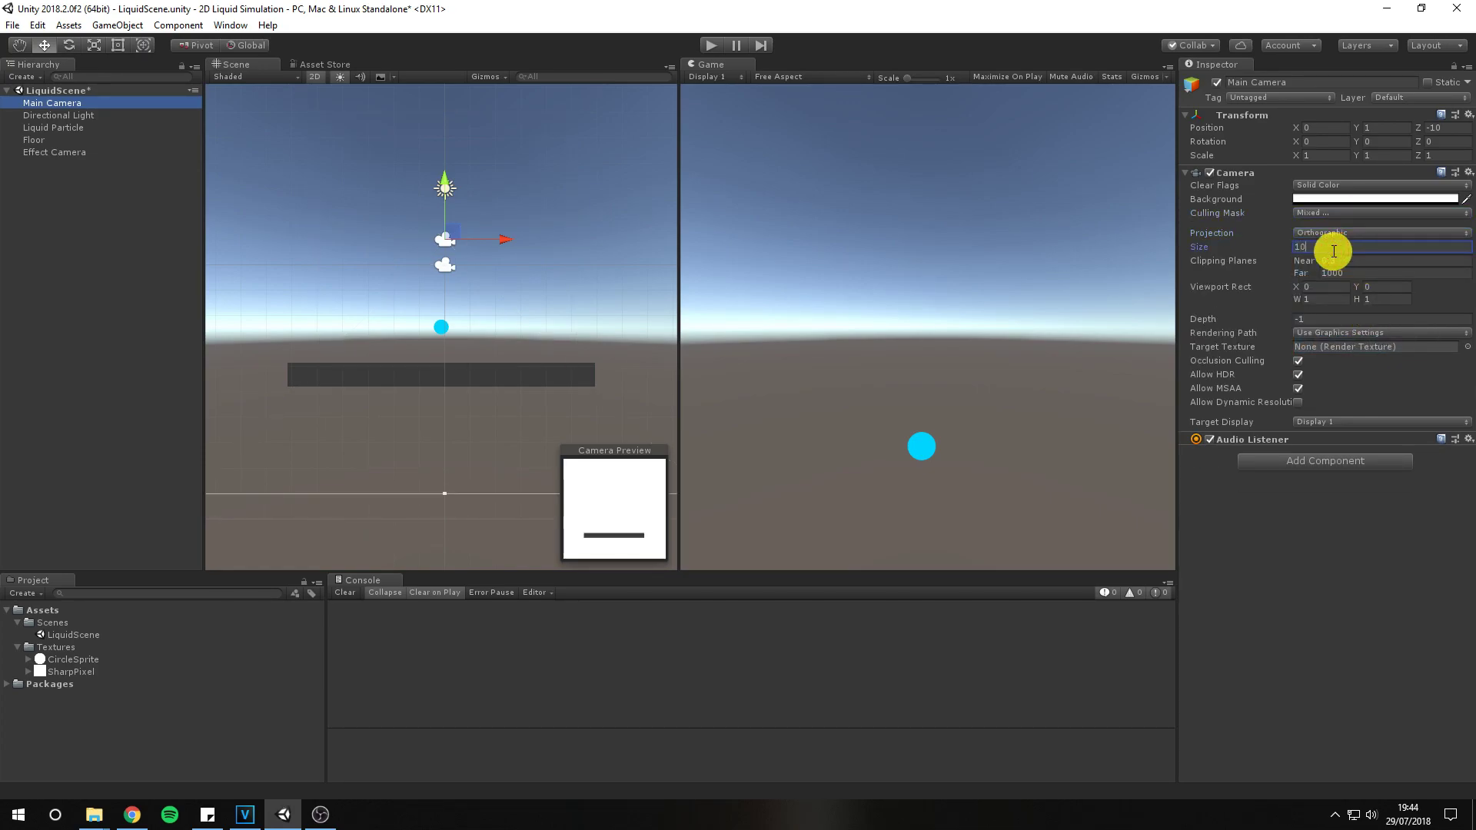
left_click(69, 151)
left_click(1319, 246)
type("10")
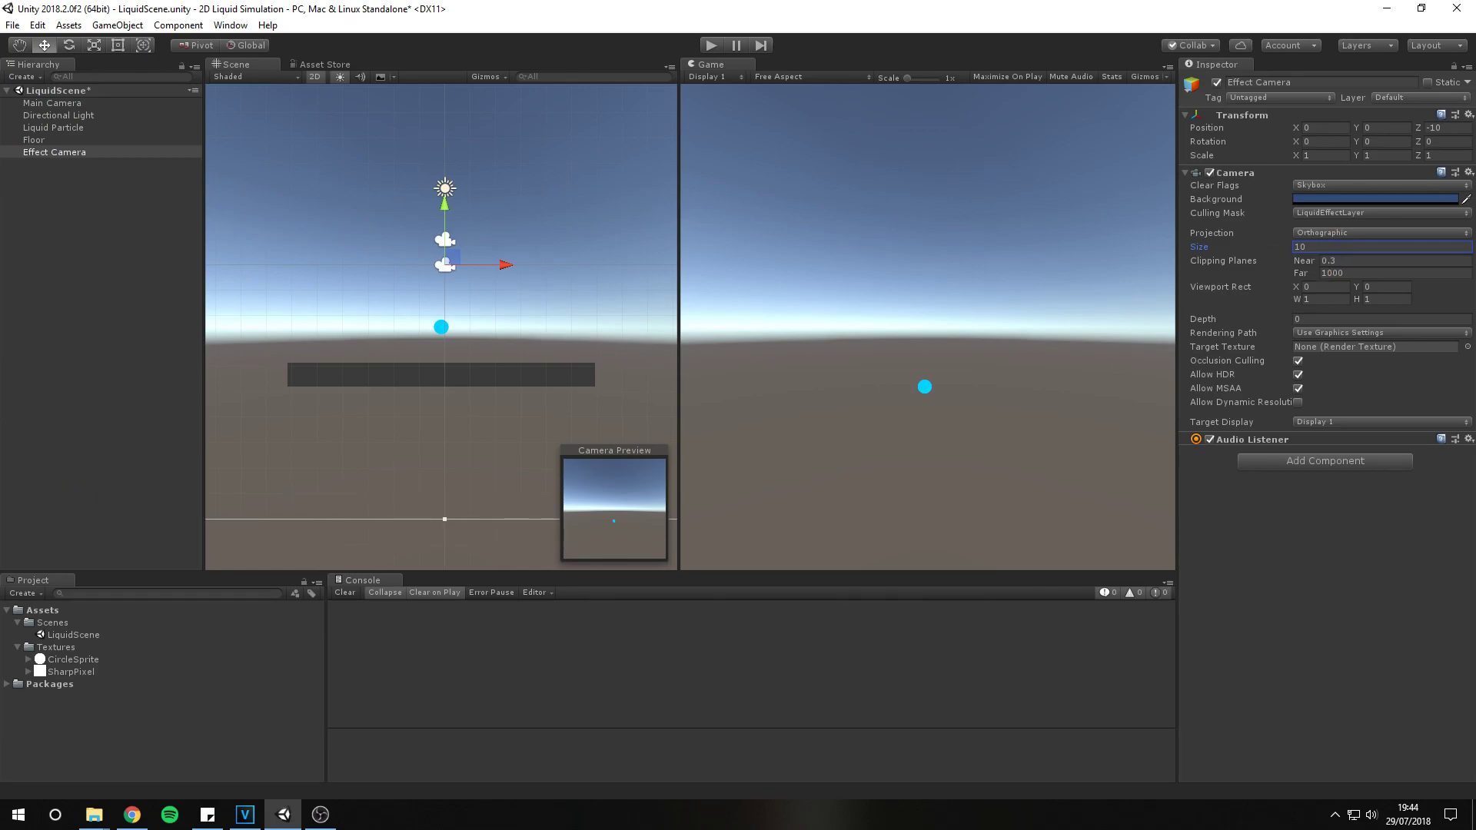
left_click(827, 510)
left_click(1430, 528)
left_click(66, 104)
left_click(678, 616)
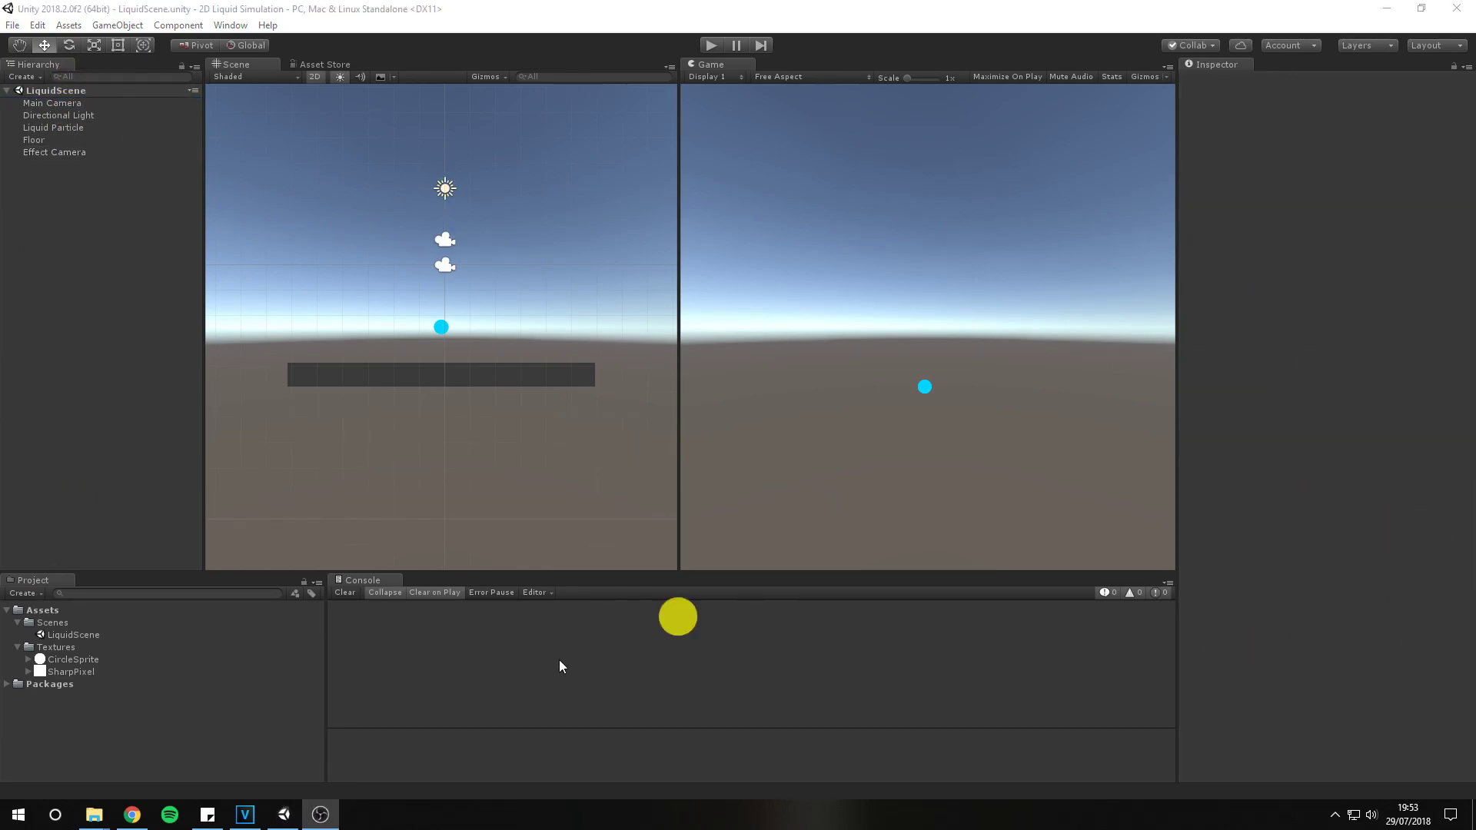
Create two project folders named Scripts and Shaders inside Assets
right_click(53, 728)
mouse_move(253, 369)
left_click(369, 287)
type("Scripts")
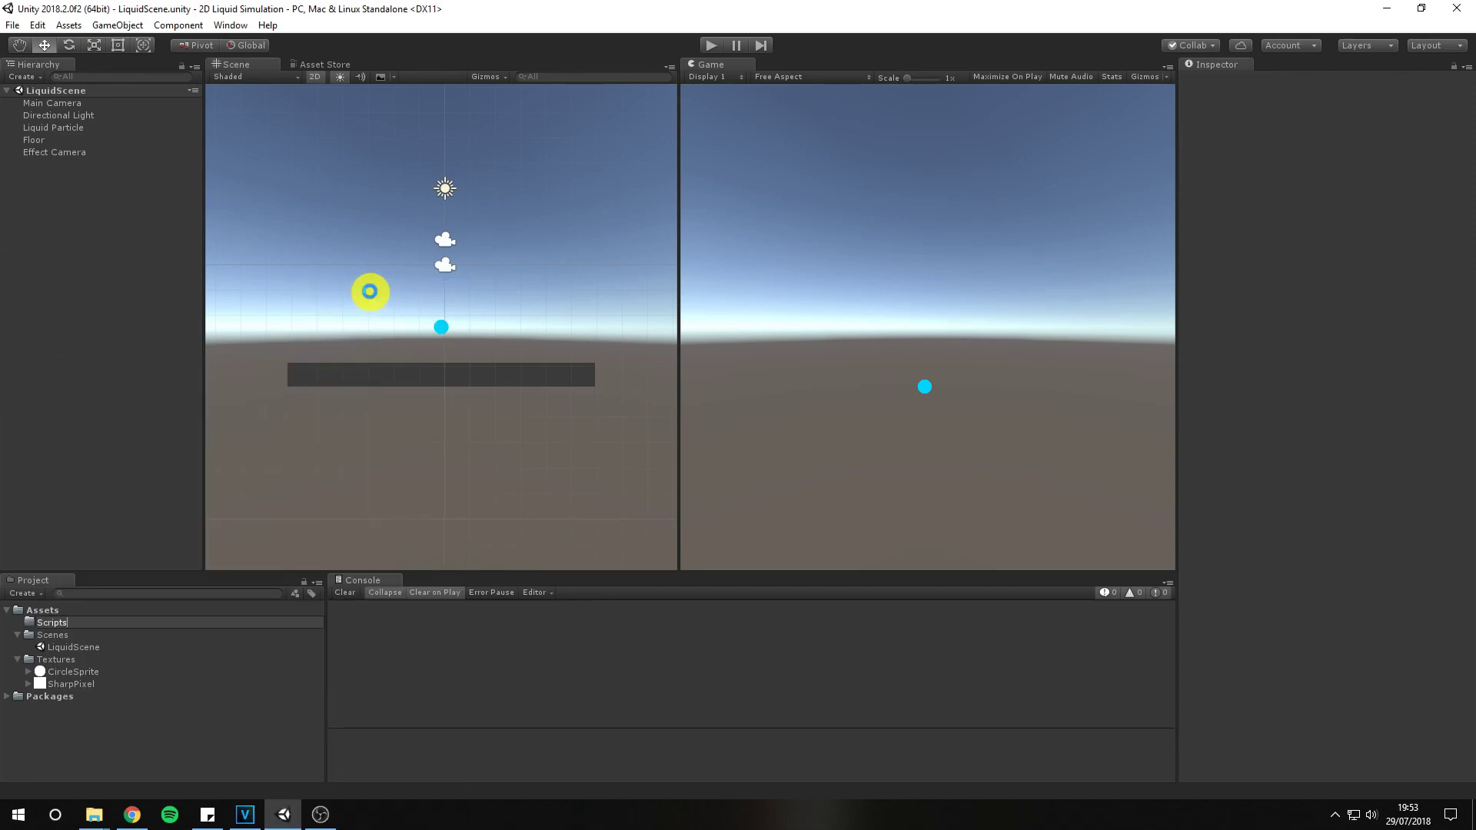
right_click(145, 761)
mouse_move(241, 402)
left_click(470, 290)
type("Shaders")
key("Return")
Import the BlurController script into the Scripts folder and the BlurEffect shader into the Shaders folder from the file explorer
key("alt+Tab")
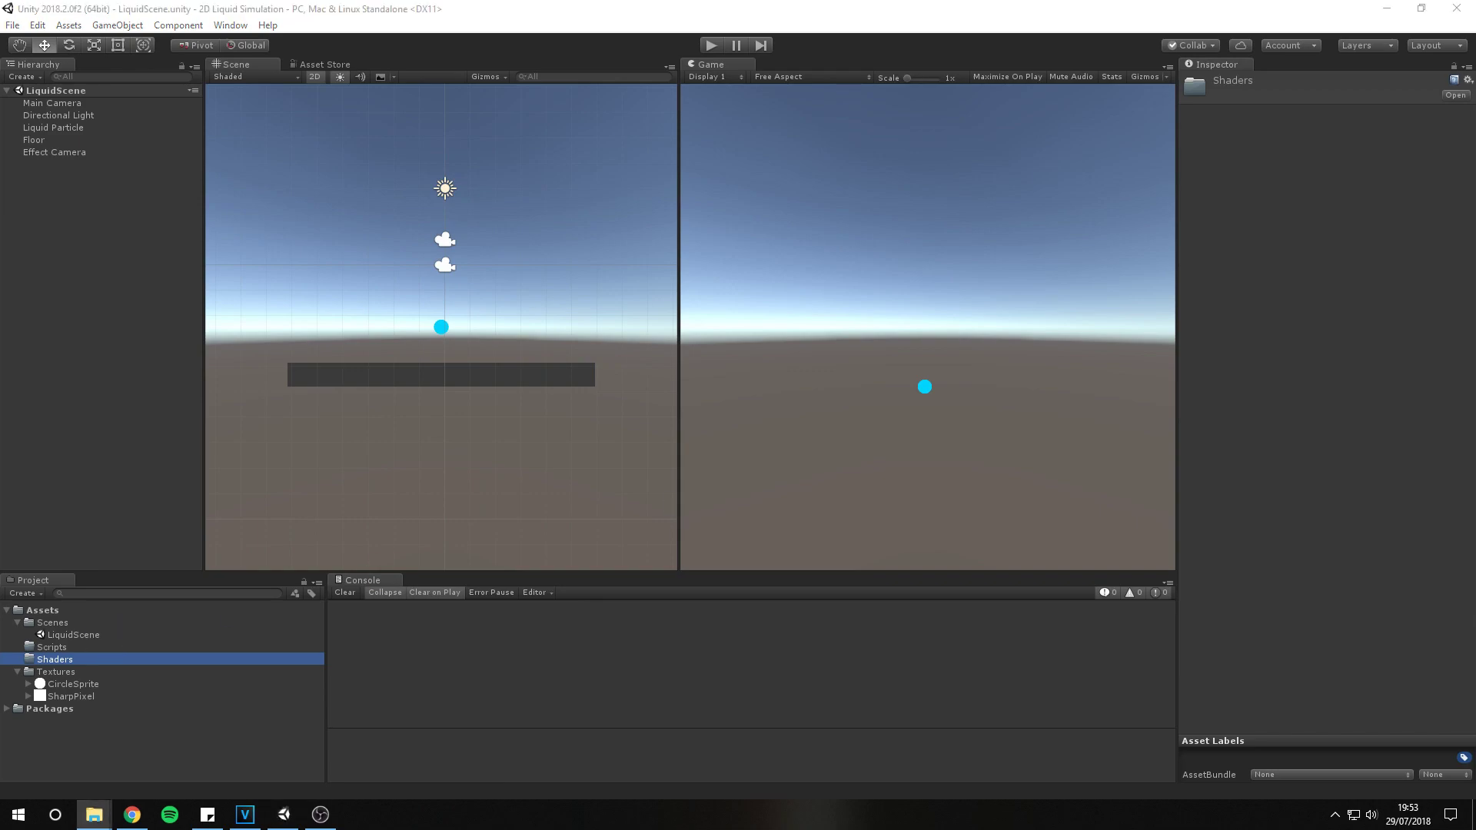
left_click_drag(506, 674, 74, 659)
left_click(18, 672)
left_click(18, 635)
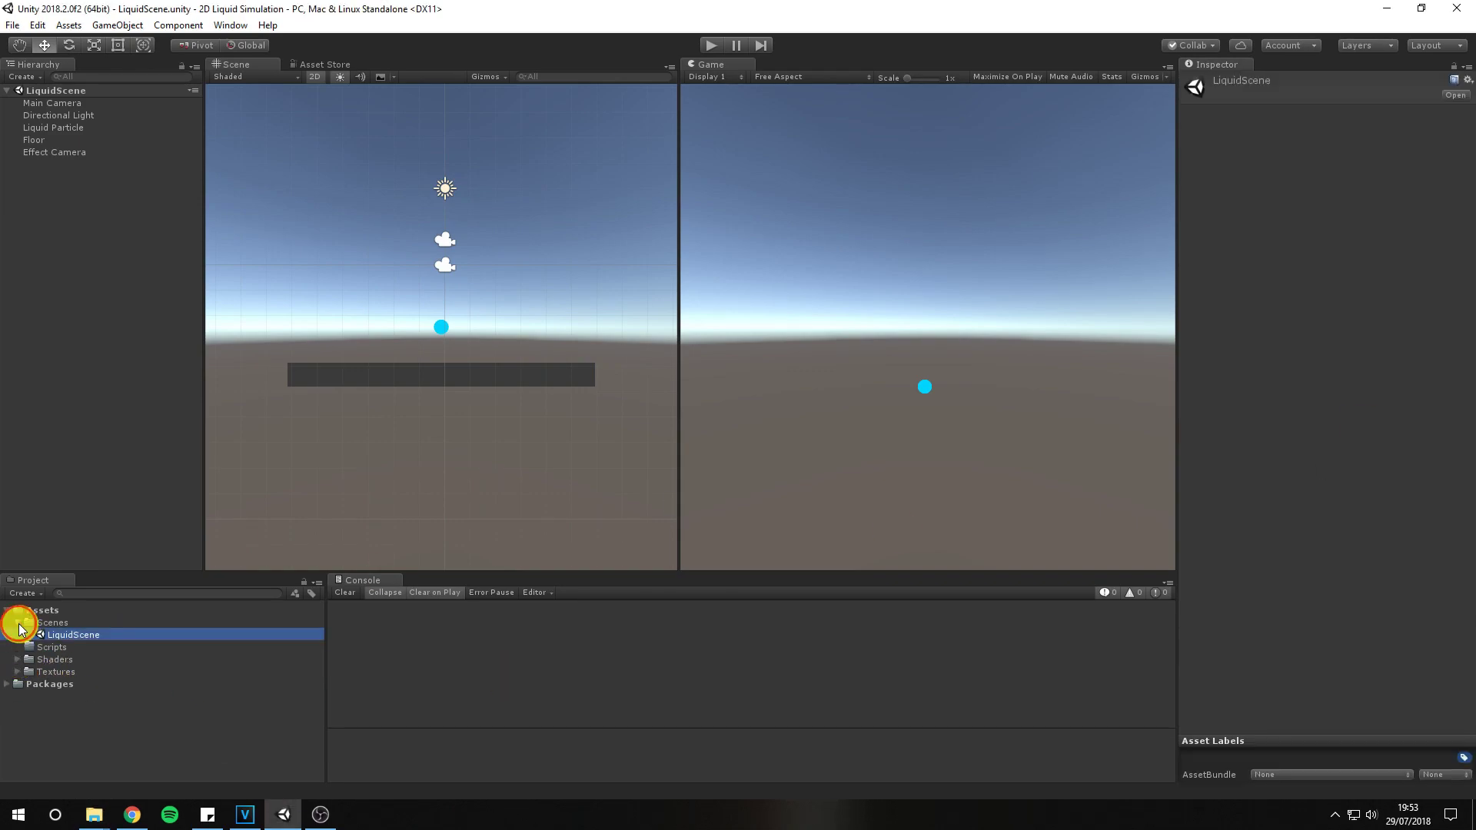
left_click(17, 623)
left_click(17, 647)
key("alt+Left")
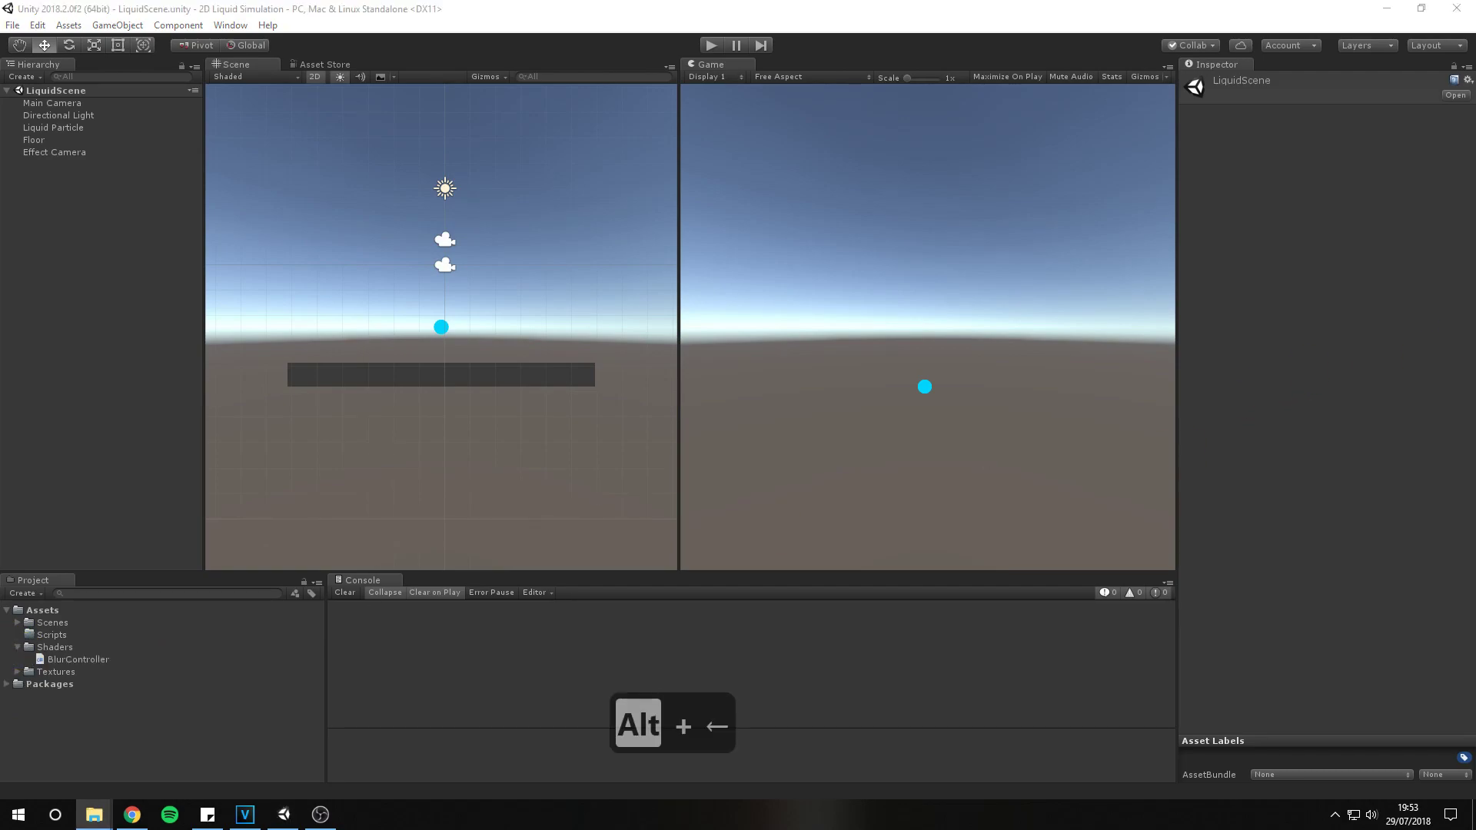
left_click_drag(586, 551, 85, 635)
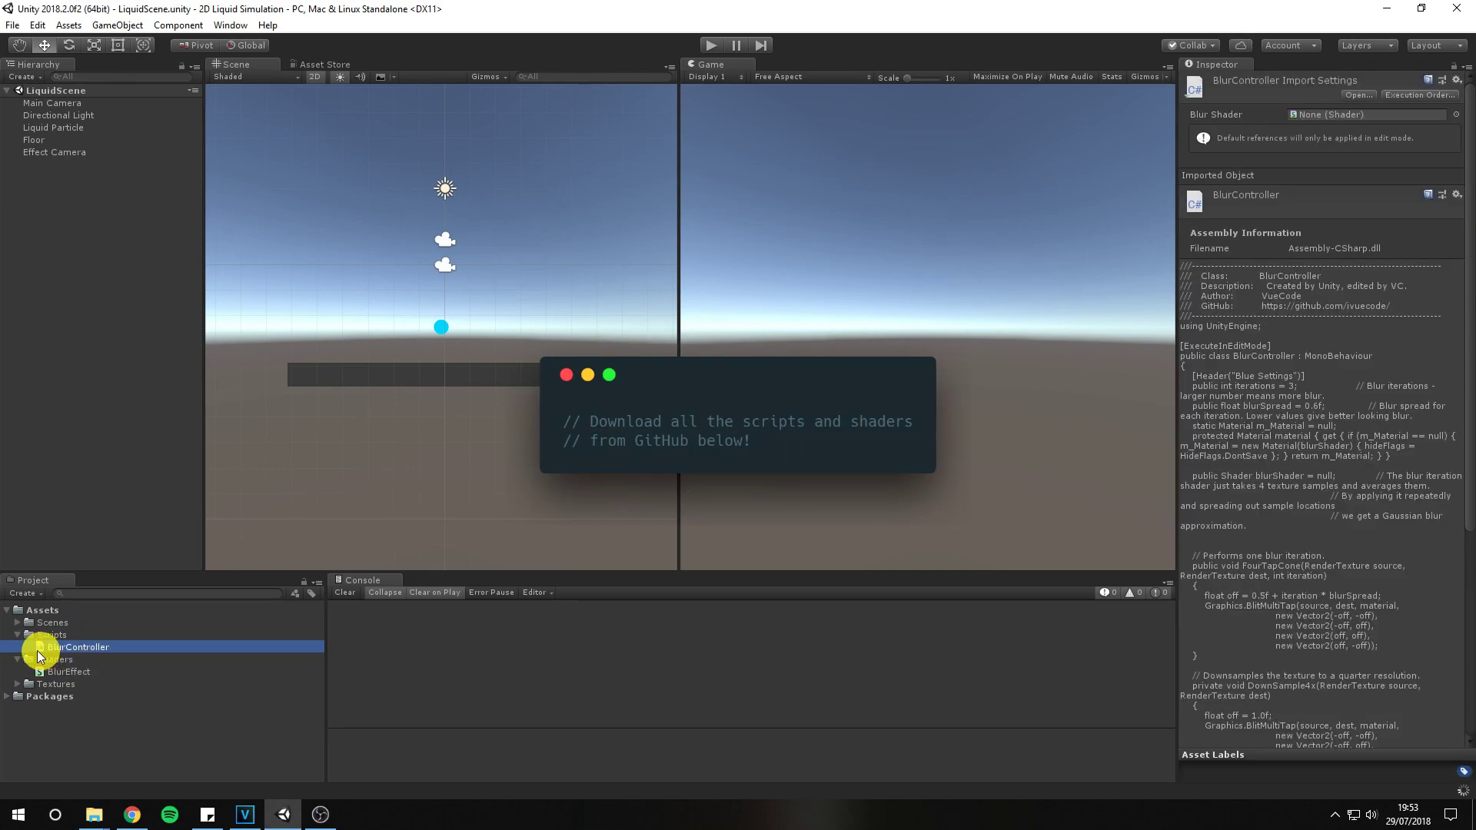
Attach the BlurController script to the Effect Camera and assign BlurEffect as its Blur Shader
left_click(76, 152)
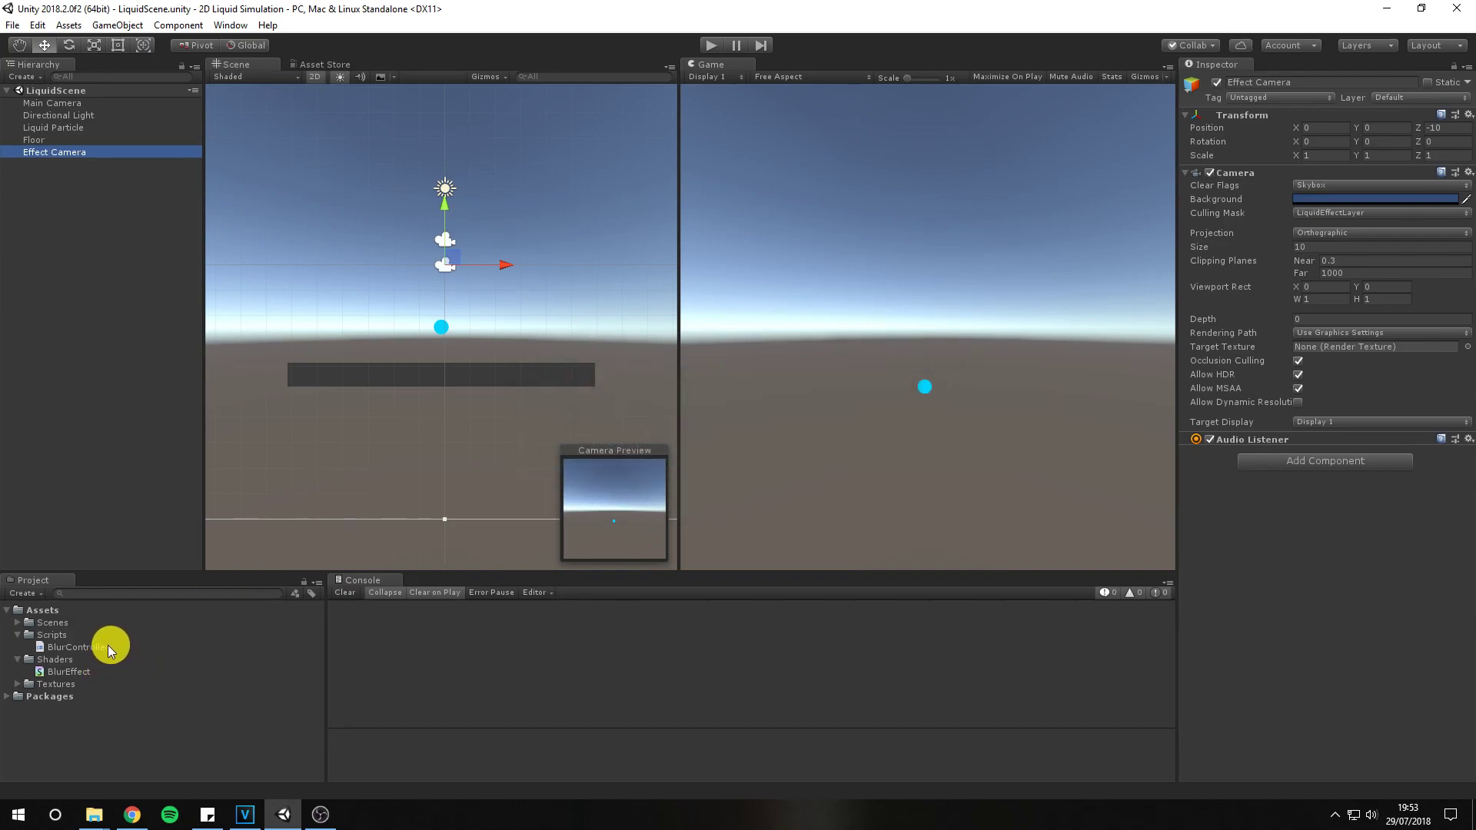
left_click_drag(89, 649, 1325, 505)
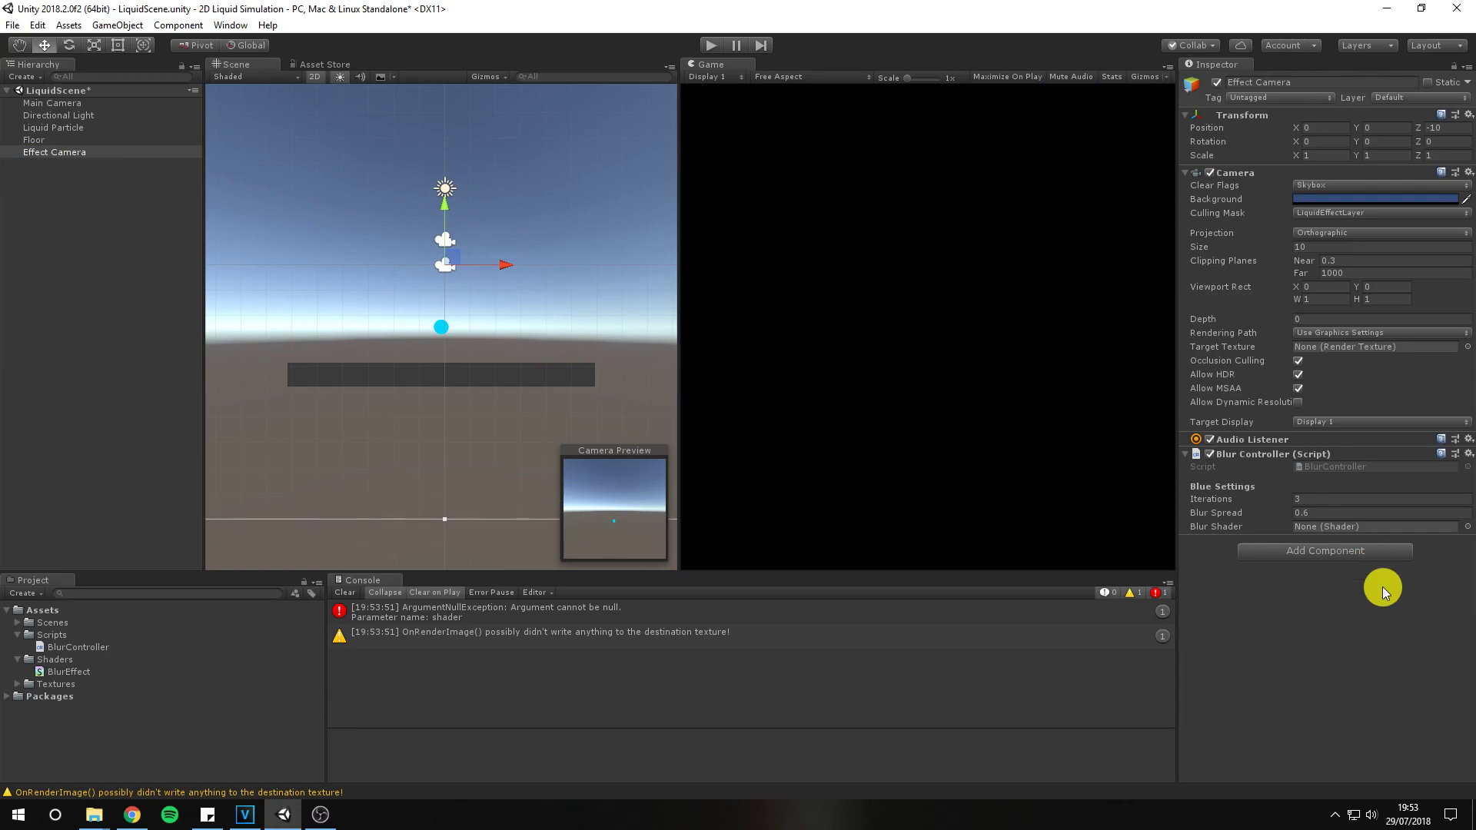
left_click_drag(69, 672, 1308, 527)
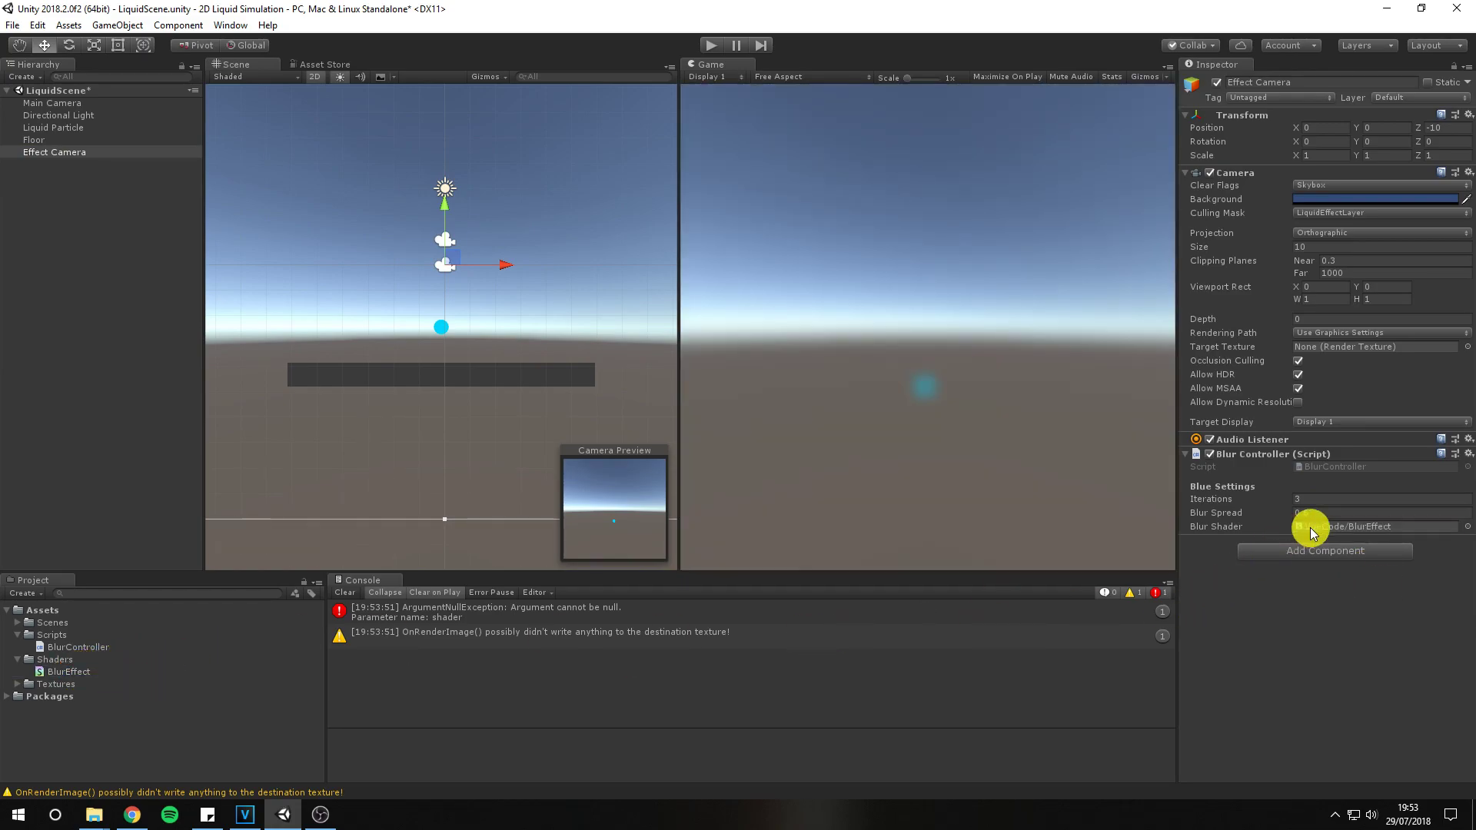
Duplicate the Liquid Particle three times, arrange the copies in a horizontal row with the original, and save the scene
left_click(69, 128)
key("ctrl+d")
left_click_drag(504, 326, 469, 329)
key("ctrl+d")
key("ctrl+d")
left_click(127, 282)
key("ctrl+s")
Set the Effect Camera's clear flags to Solid Color and its background color to white
left_click(69, 153)
left_click(1324, 186)
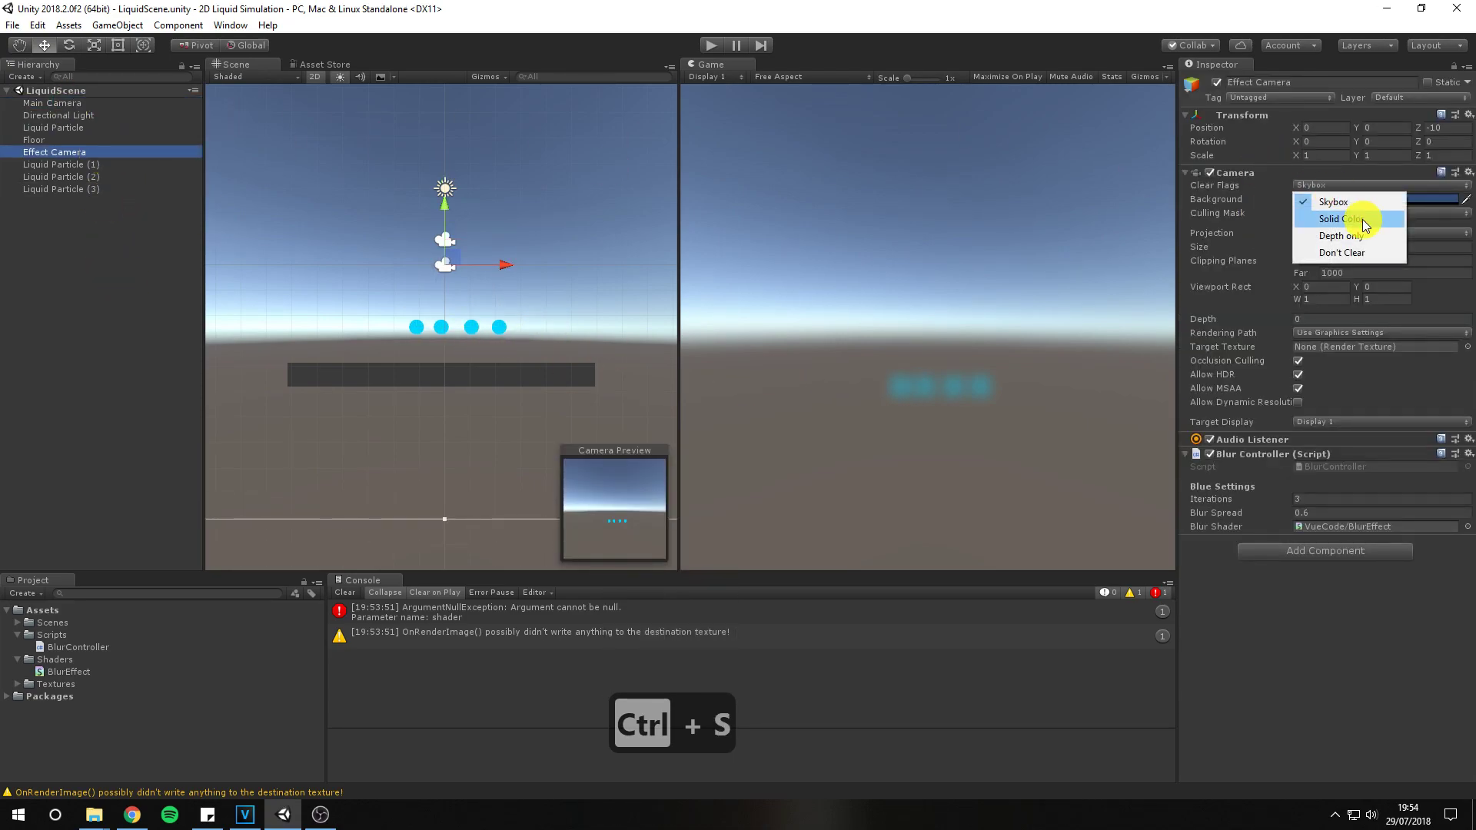
left_click(1357, 215)
left_click(1359, 199)
left_click_drag(91, 139, 65, 96)
left_click(187, 40)
Select the Main Camera, save the scene, and clear the console messages
left_click(52, 102)
left_click(979, 145)
key("ctrl+s")
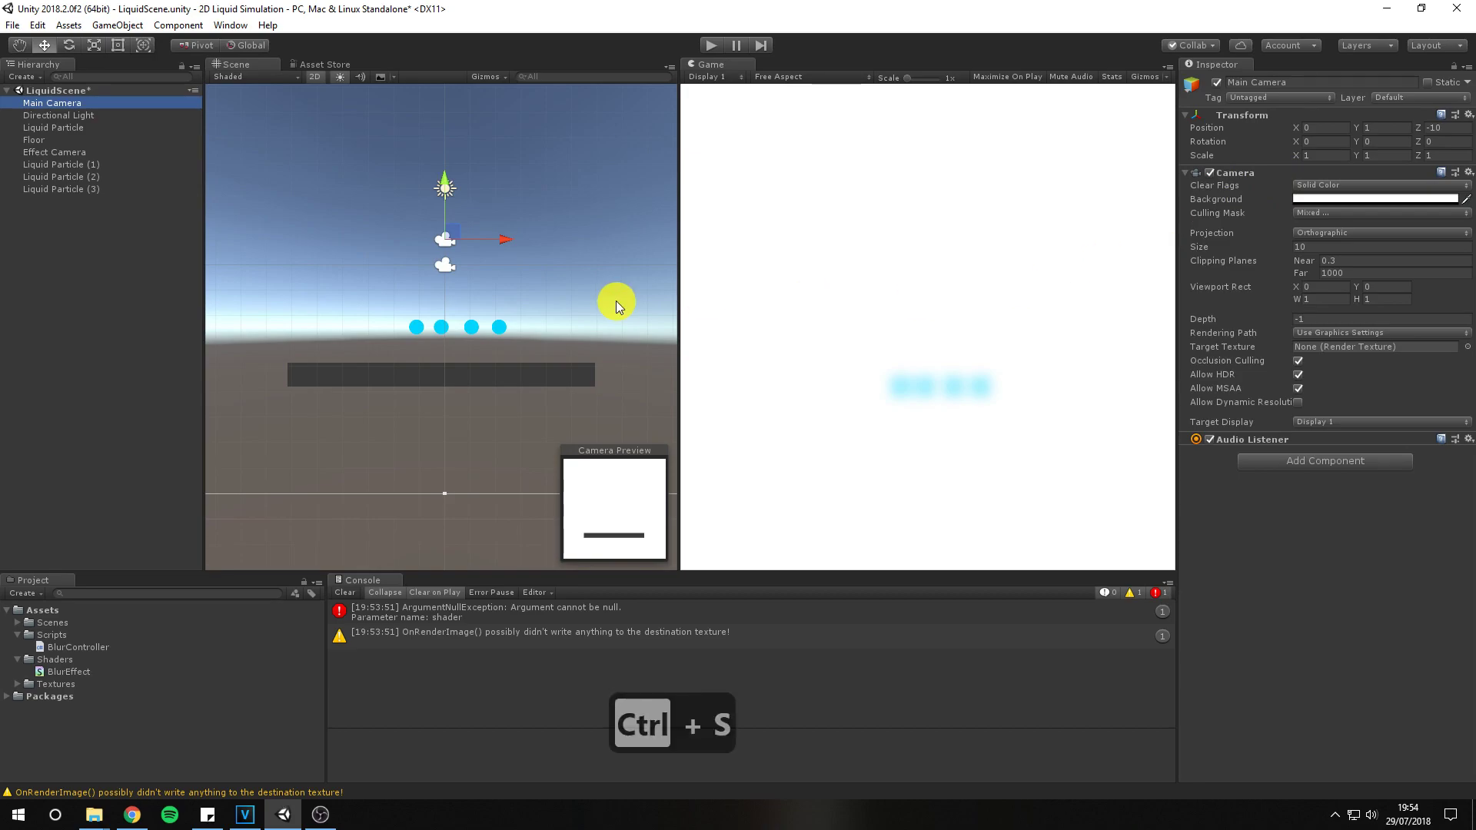
left_click(345, 592)
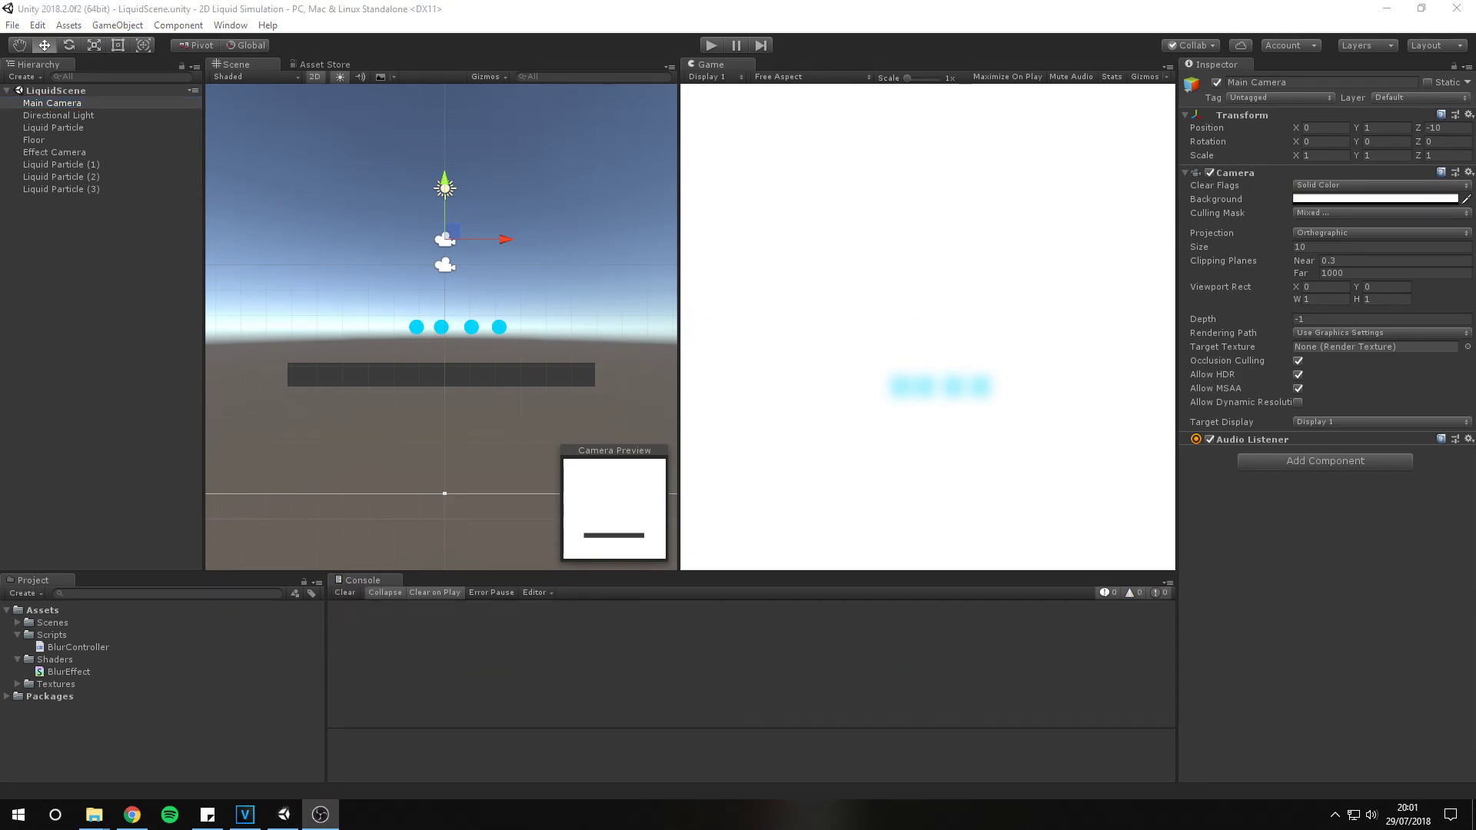
Create a render texture named TextureFromCamera in the Textures folder
left_click(37, 705)
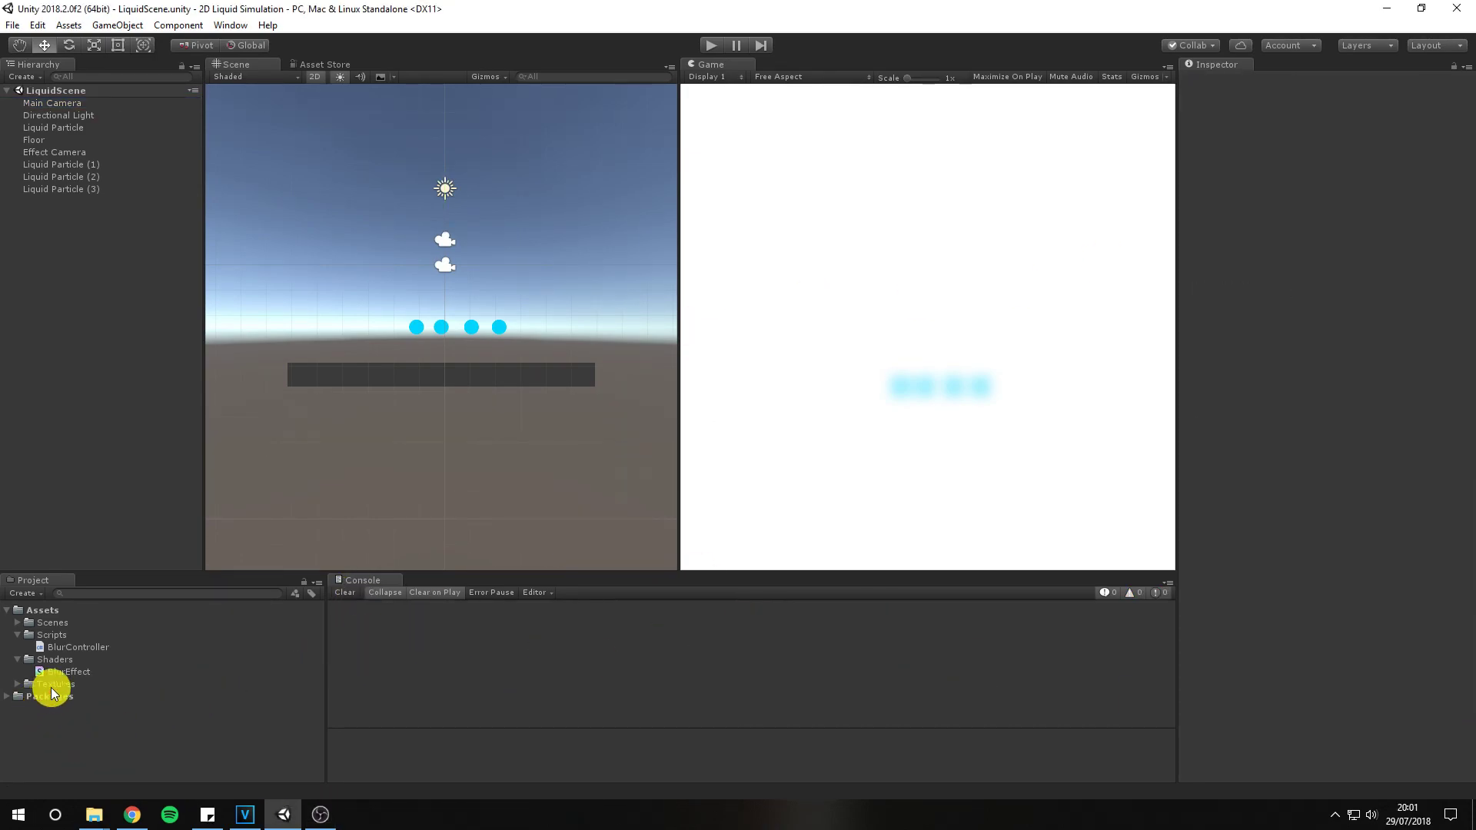
left_click(52, 686)
right_click(52, 685)
mouse_move(194, 328)
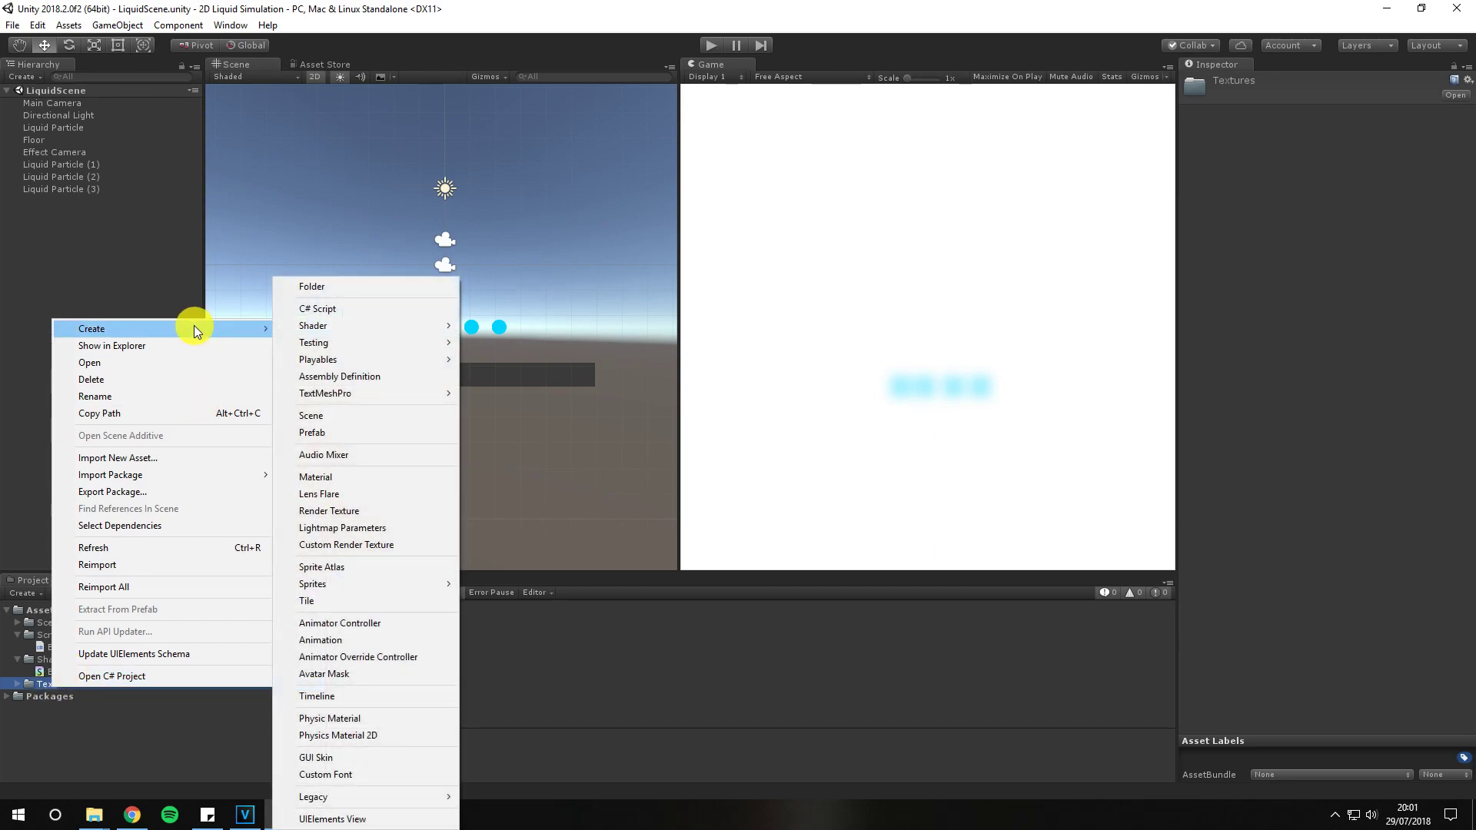
left_click(365, 511)
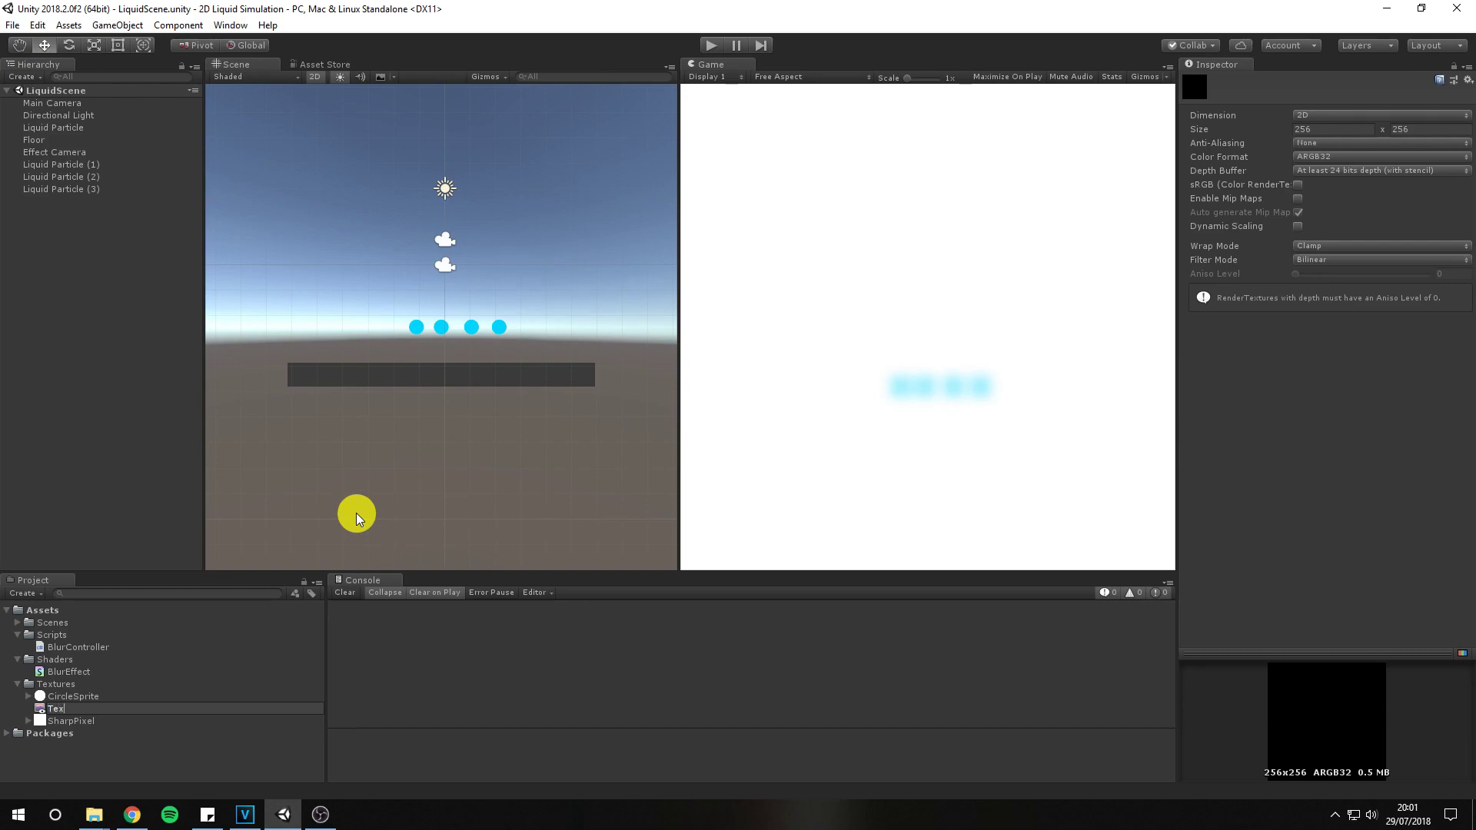
type("TextureFromCamera")
key("Return")
Set the TextureFromCamera size to 2048 x 2048 and assign it as the Effect Camera's Target Texture
left_click(1337, 130)
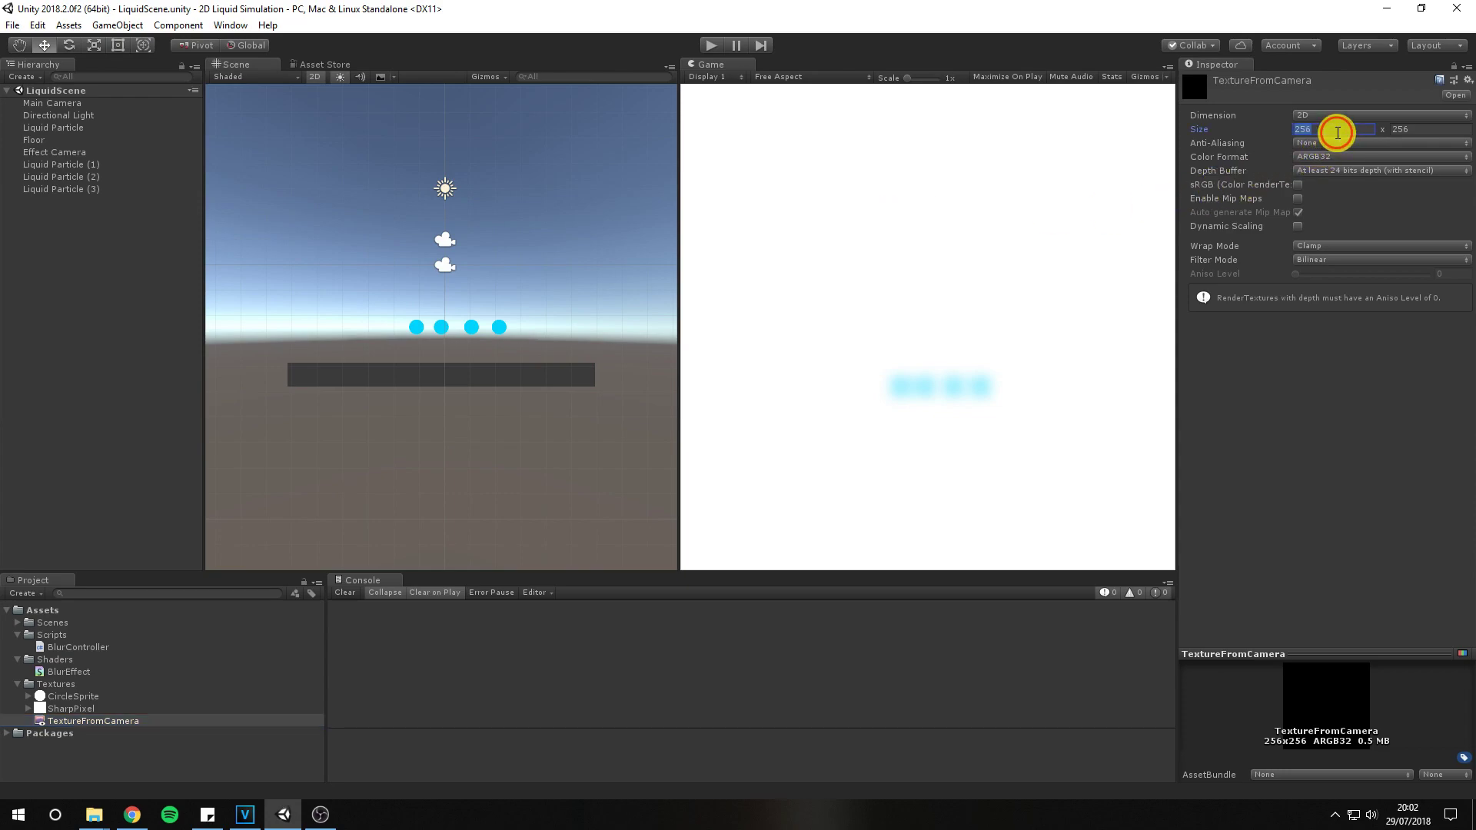
key("Tab")
type("2")
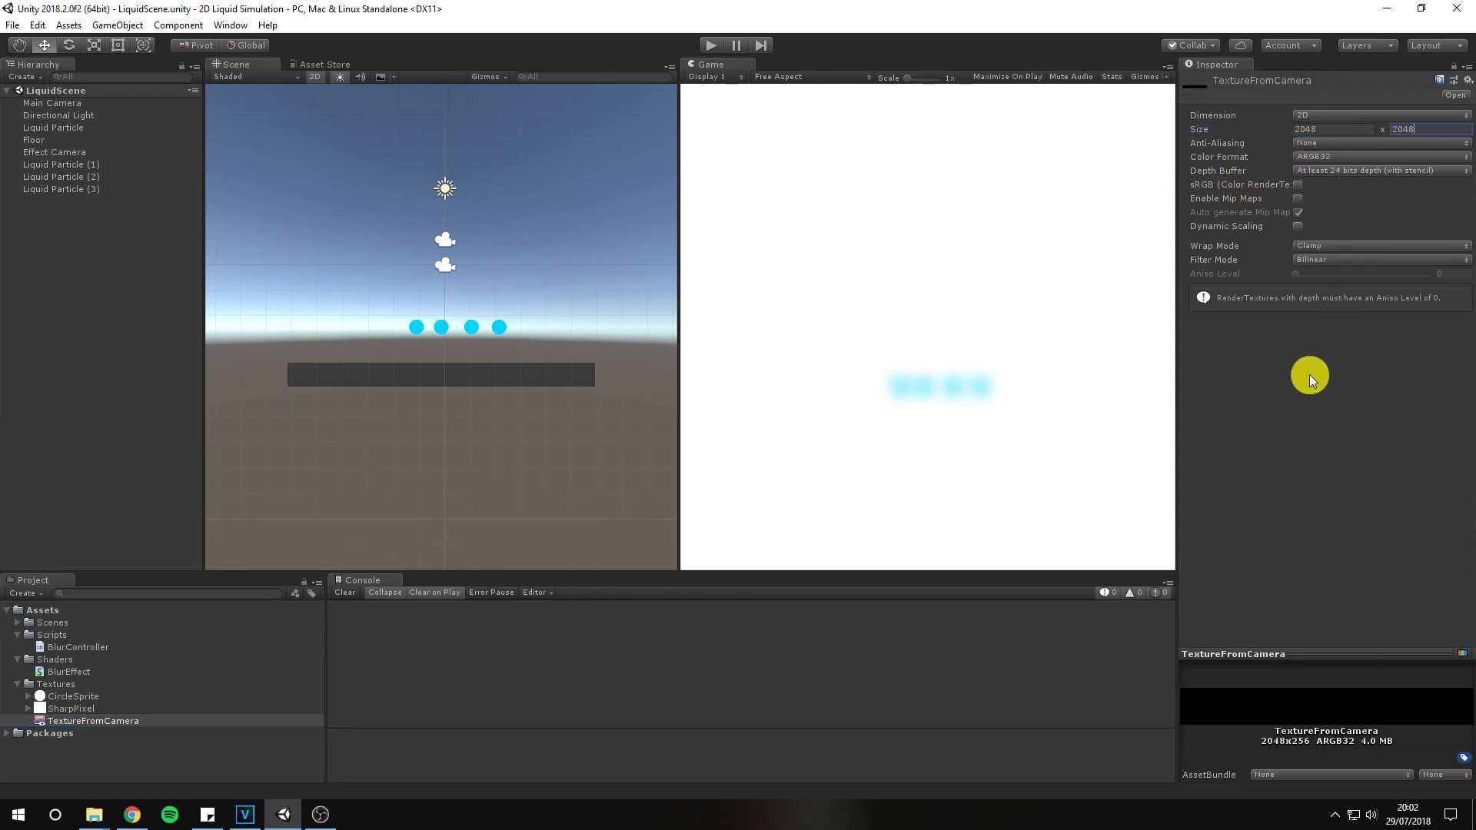
left_click(76, 152)
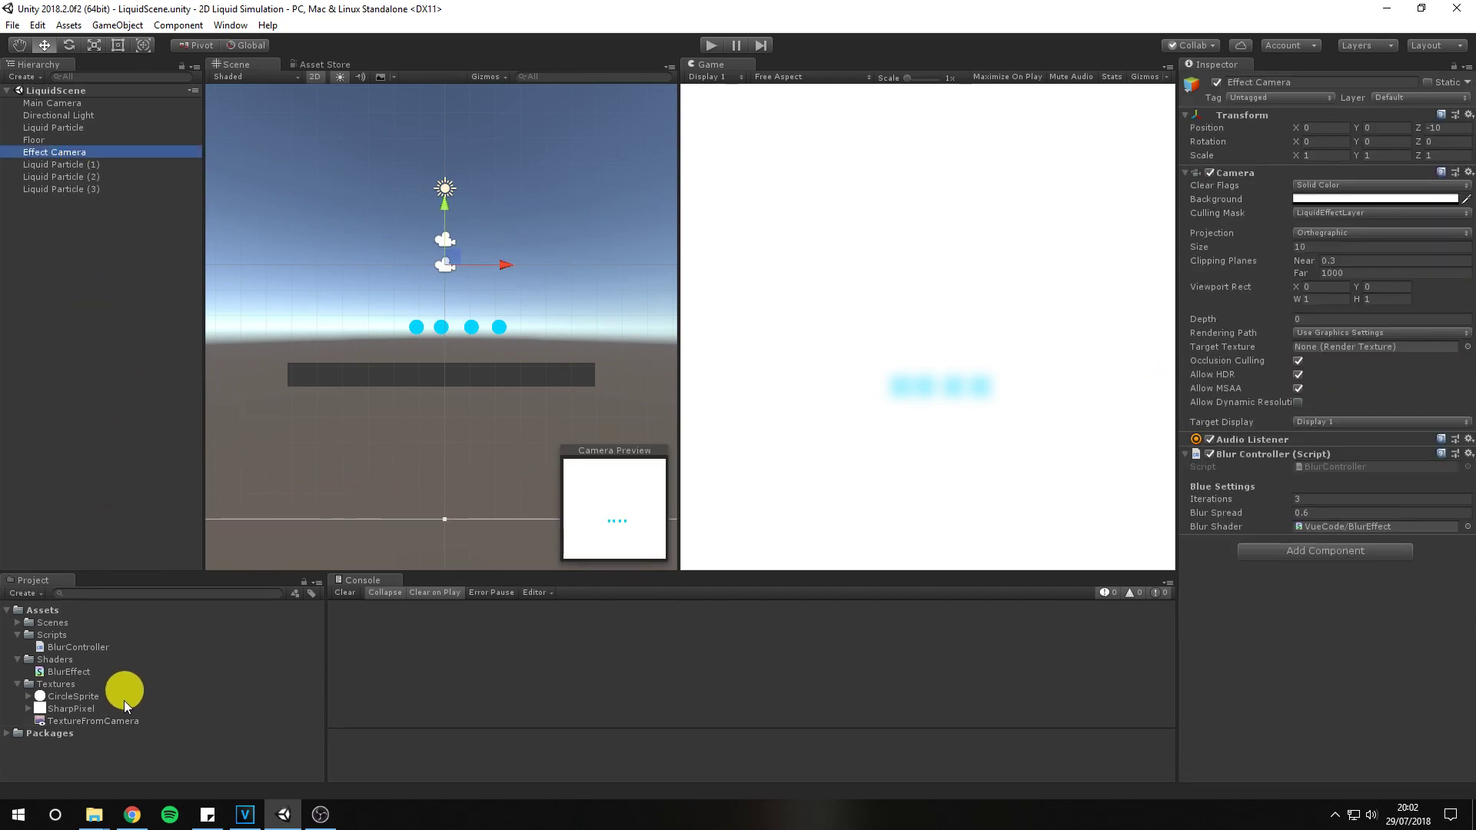
left_click_drag(115, 721, 1359, 352)
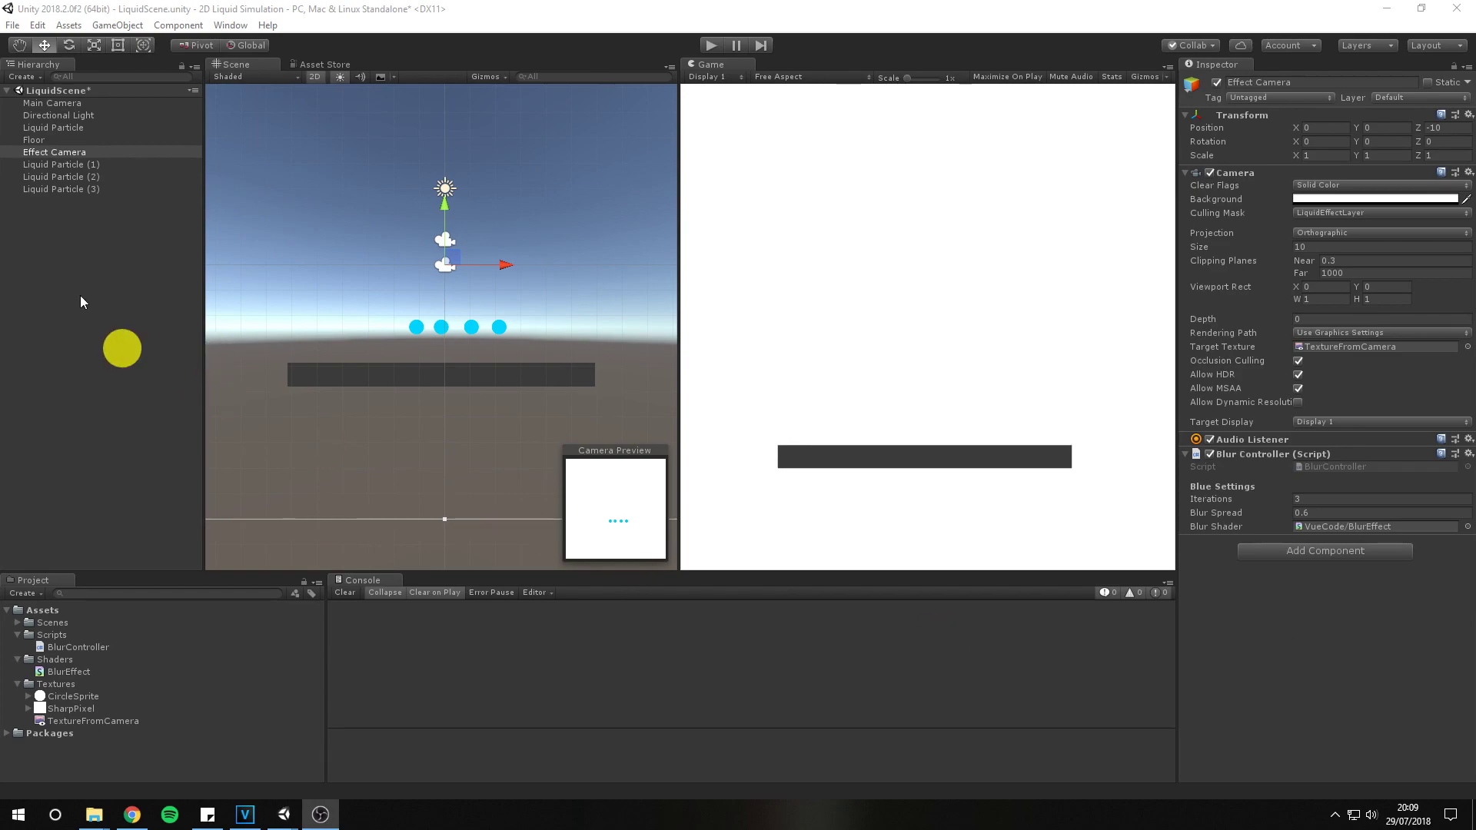
Add a 3D Quad to the scene and name it MeshWithTextureFromCamera
right_click(43, 246)
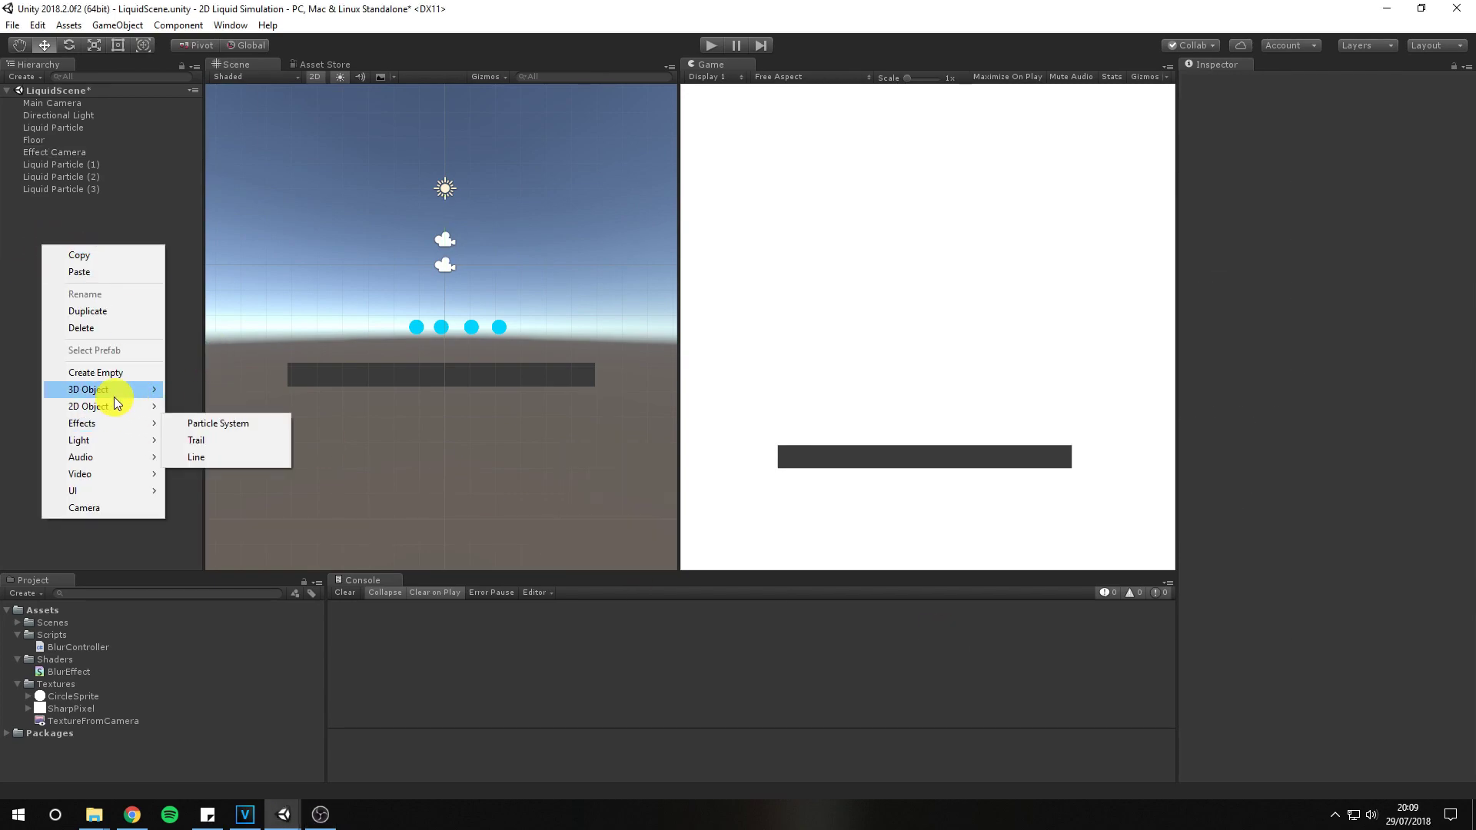
mouse_move(114, 394)
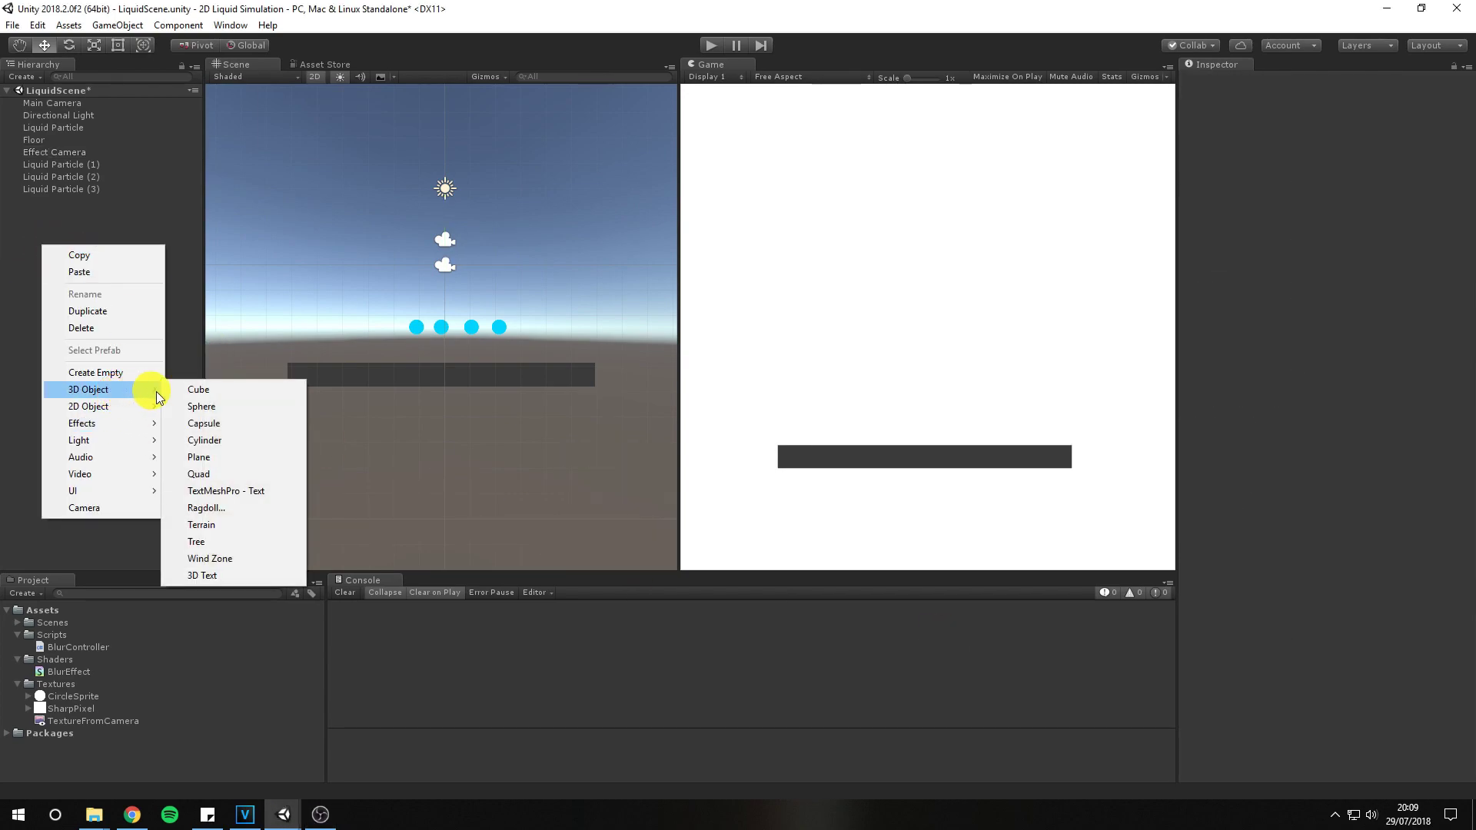
left_click(250, 473)
left_click(1337, 82)
type("MeshWithTextureFrom")
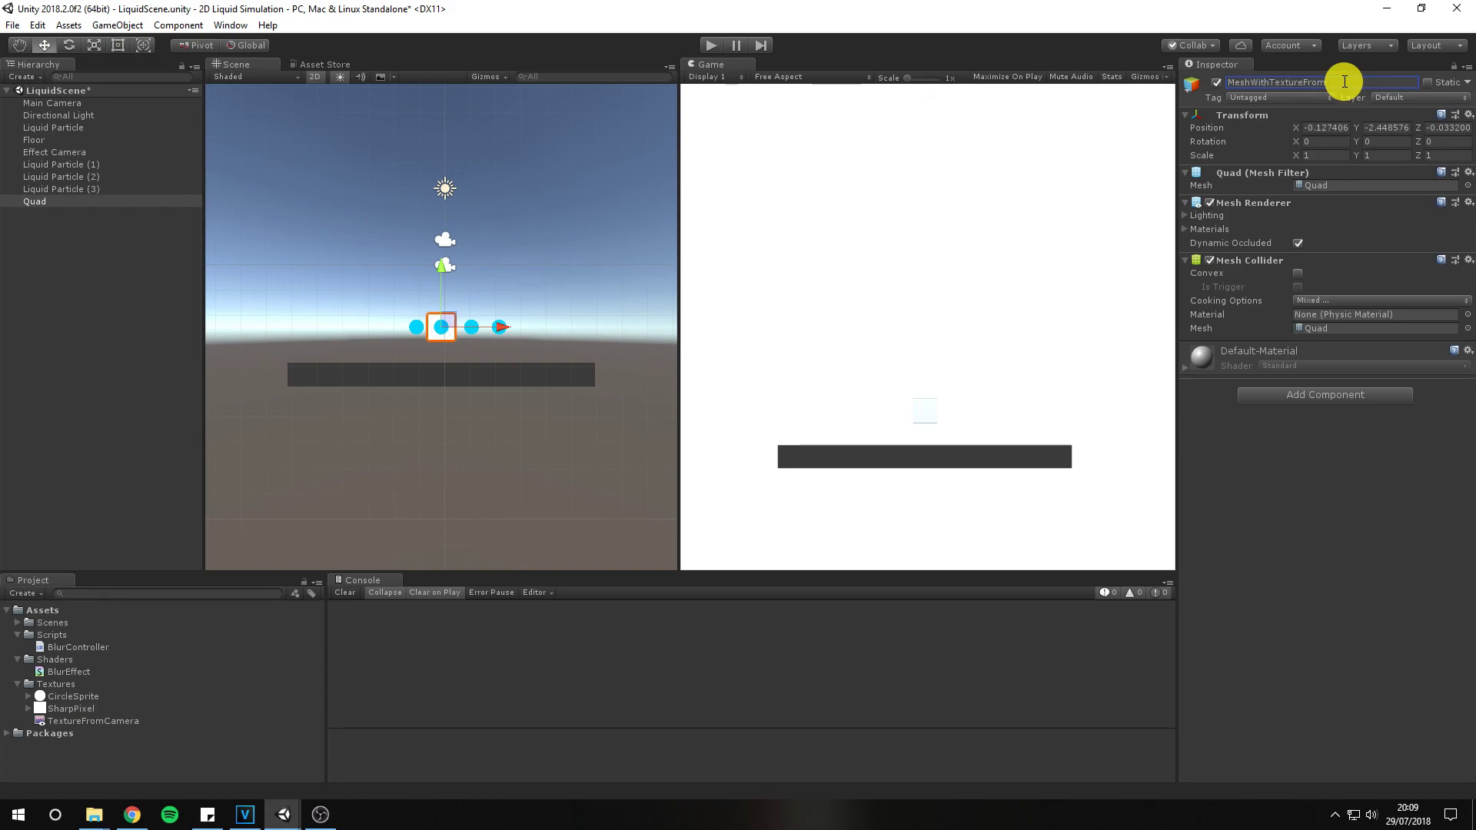
key("Return")
Set the MeshWithTextureFromCamera position to 0, 0, 0 and its scale to 20 on all axes
left_click(1328, 125)
type("0")
key("Tab")
type("0")
key("Tab")
type("0")
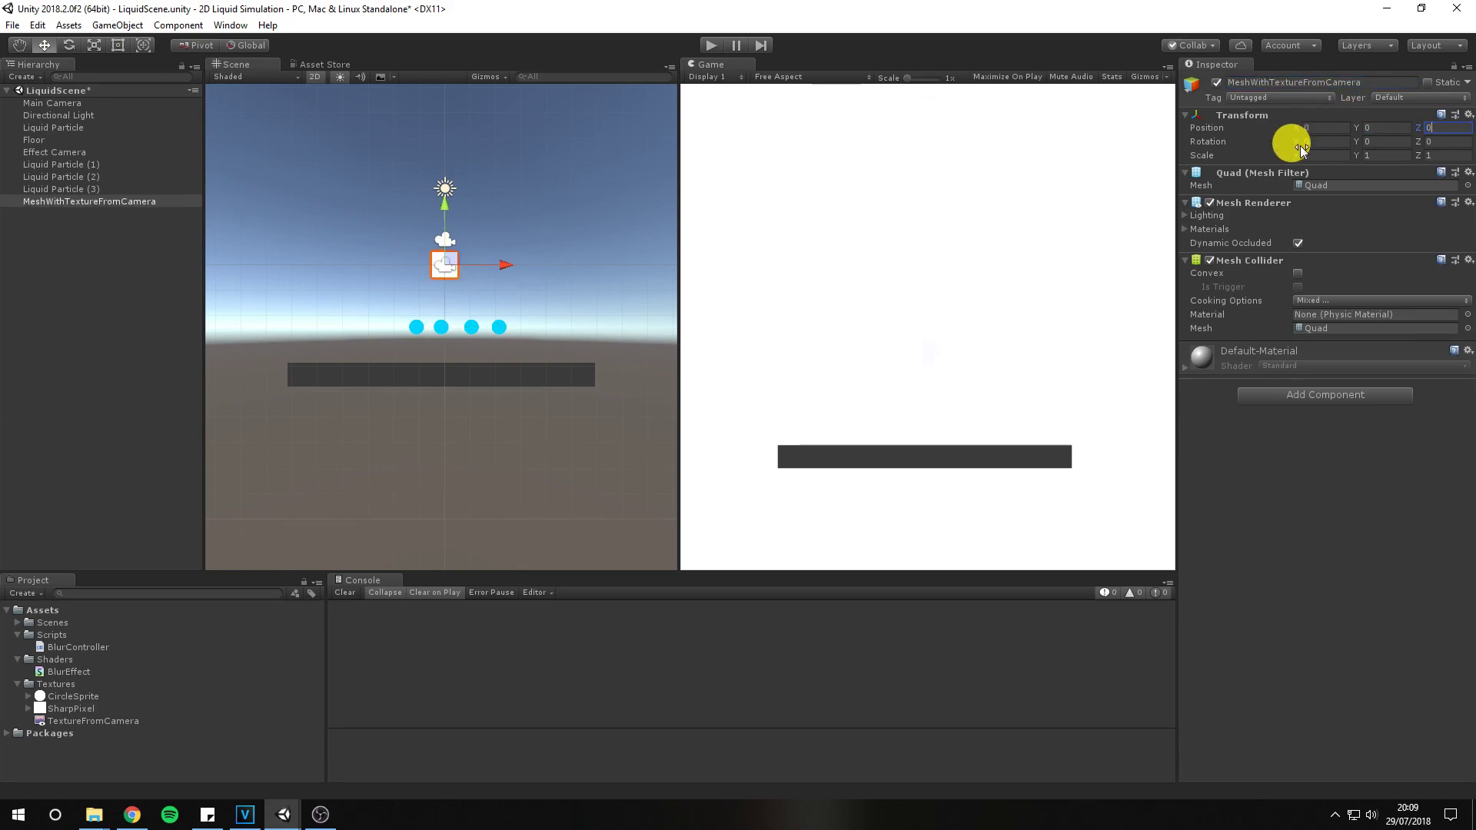
left_click(1315, 155)
type("20")
key("Tab")
type("20")
key("Tab")
type("20")
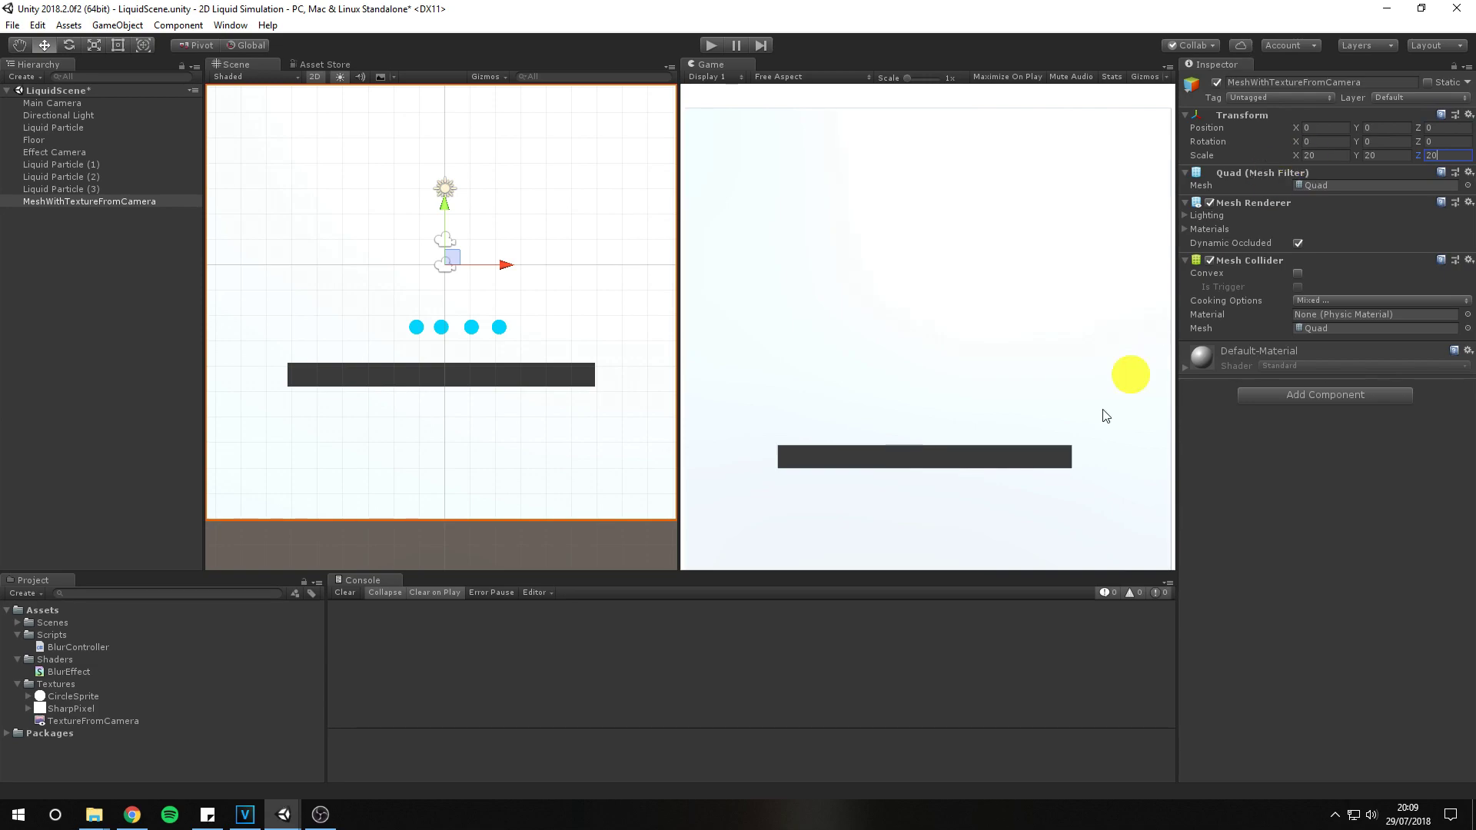
Create a Materials folder under Assets and add a material named TextureWithShader inside it
type("Mater")
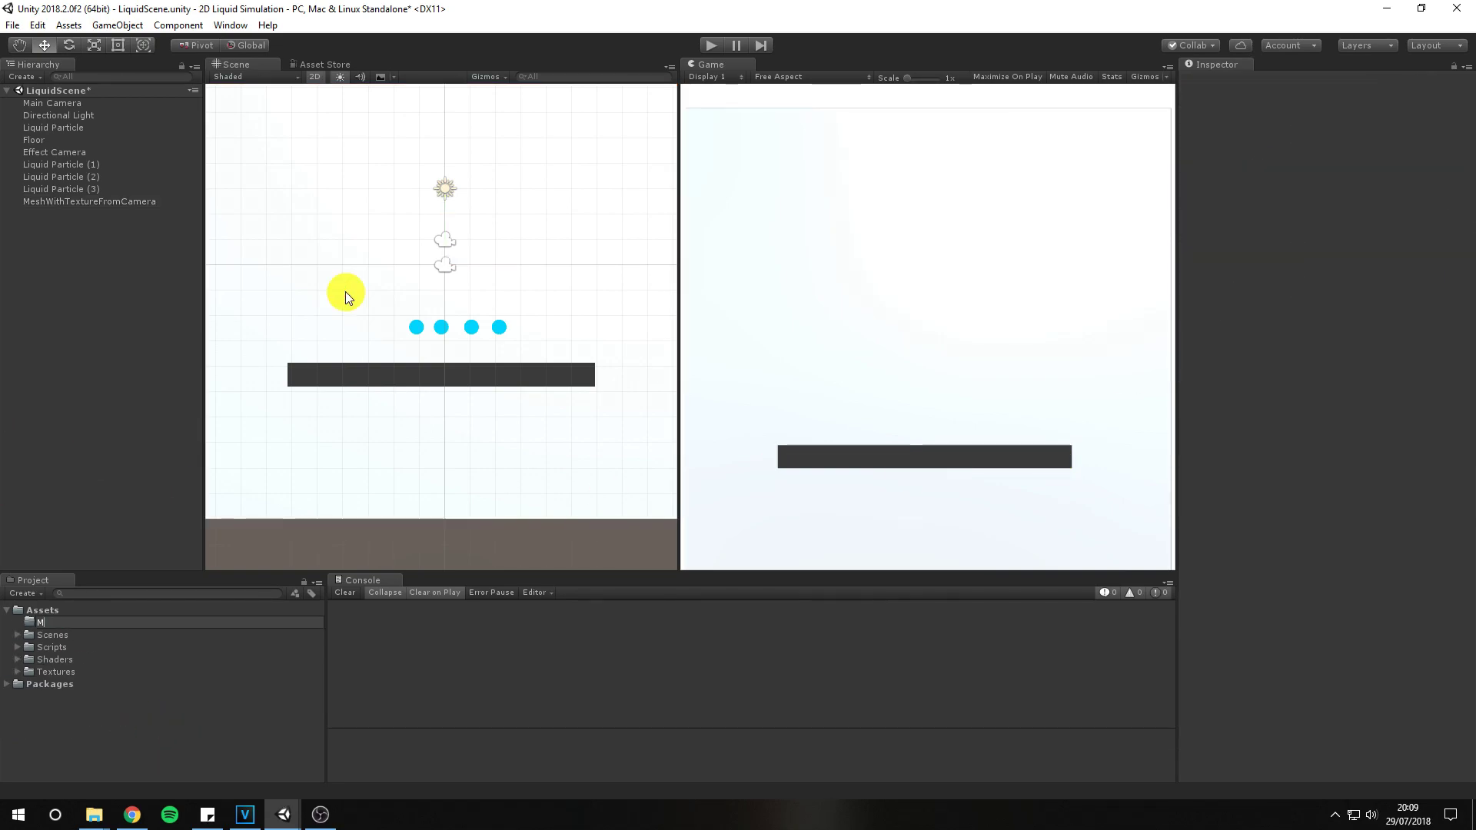
key("Return")
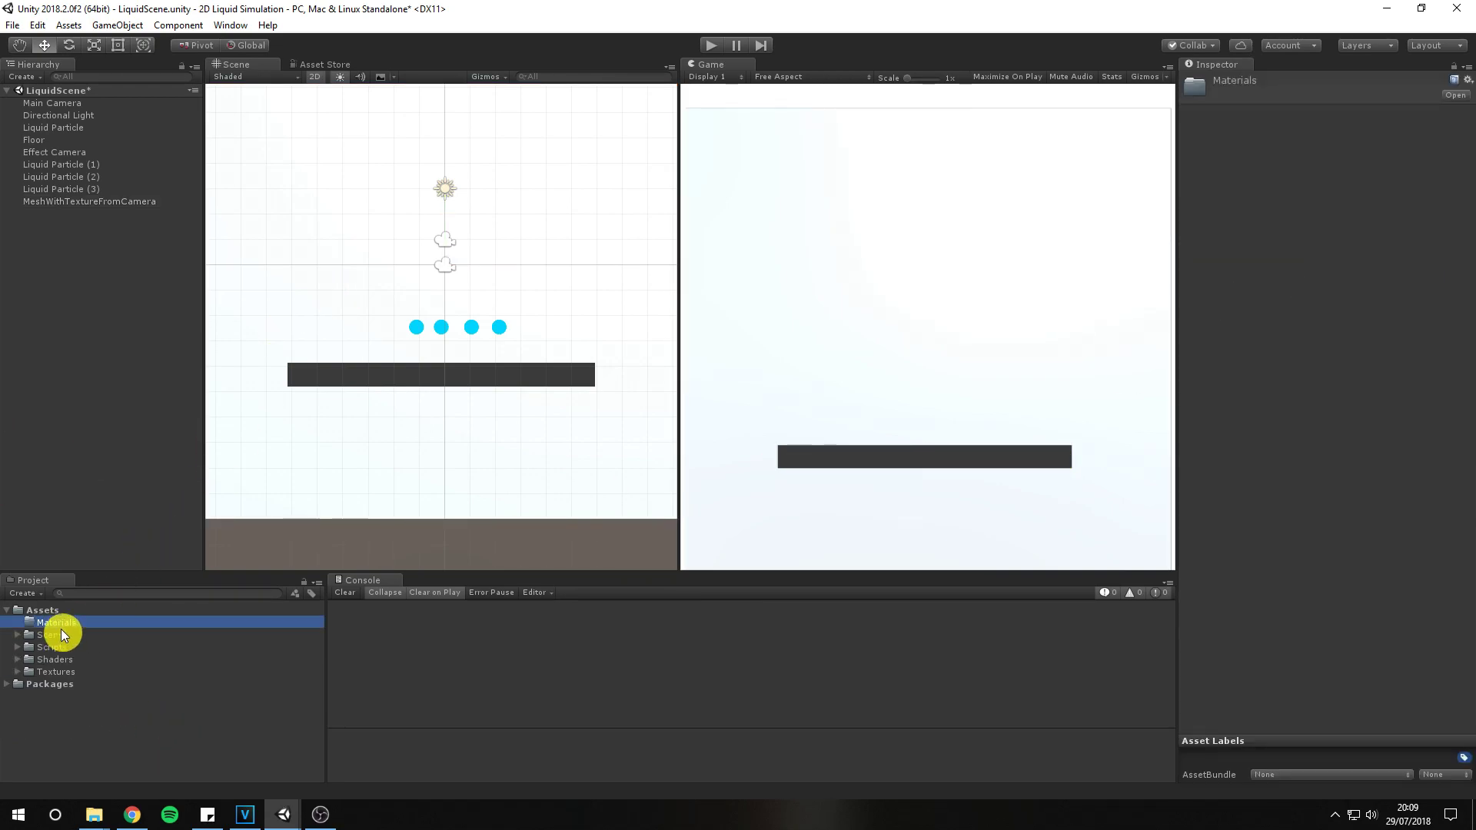
right_click(61, 623)
mouse_move(177, 266)
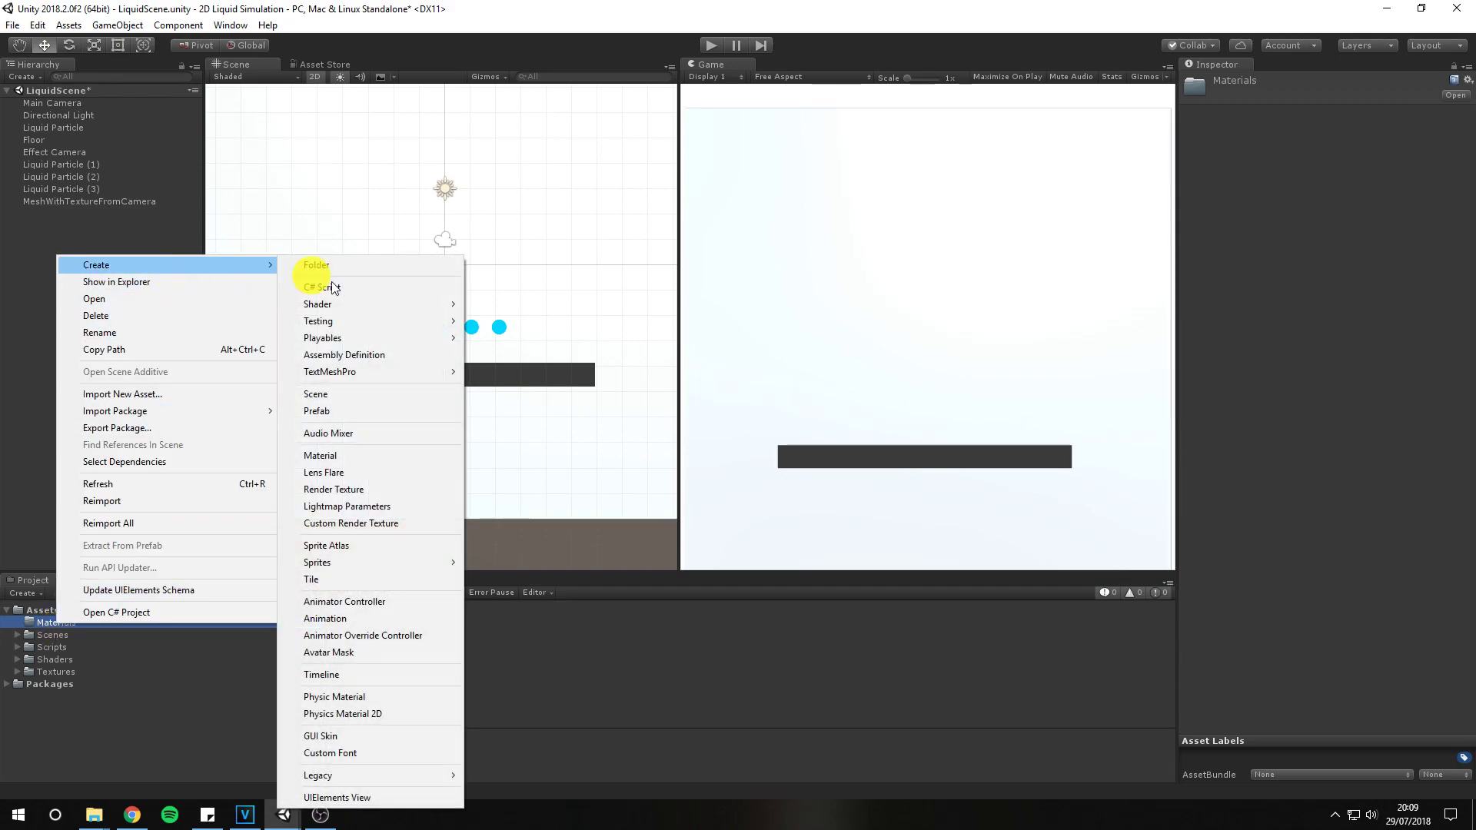
left_click(389, 455)
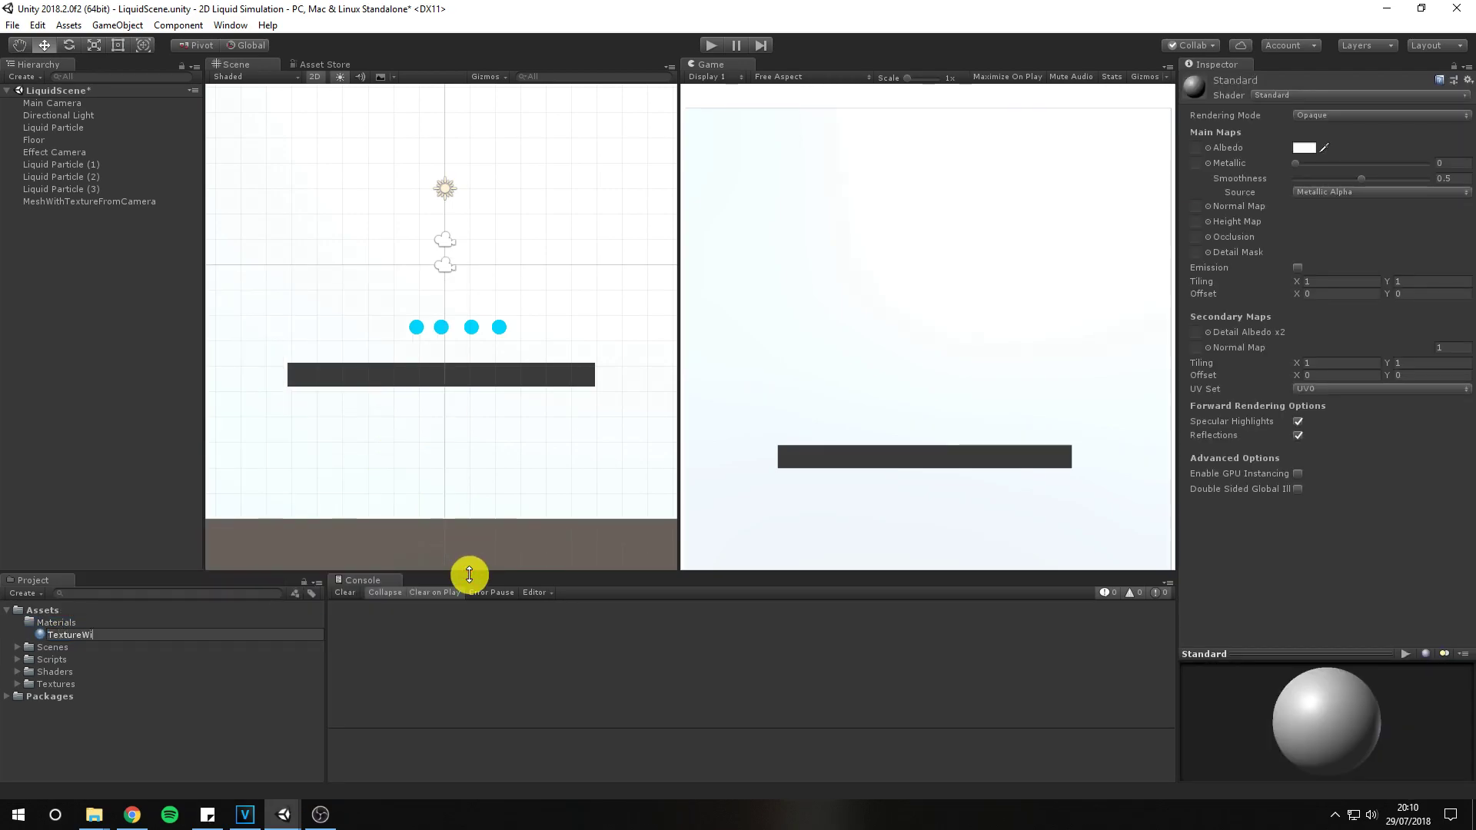
left_click(469, 574)
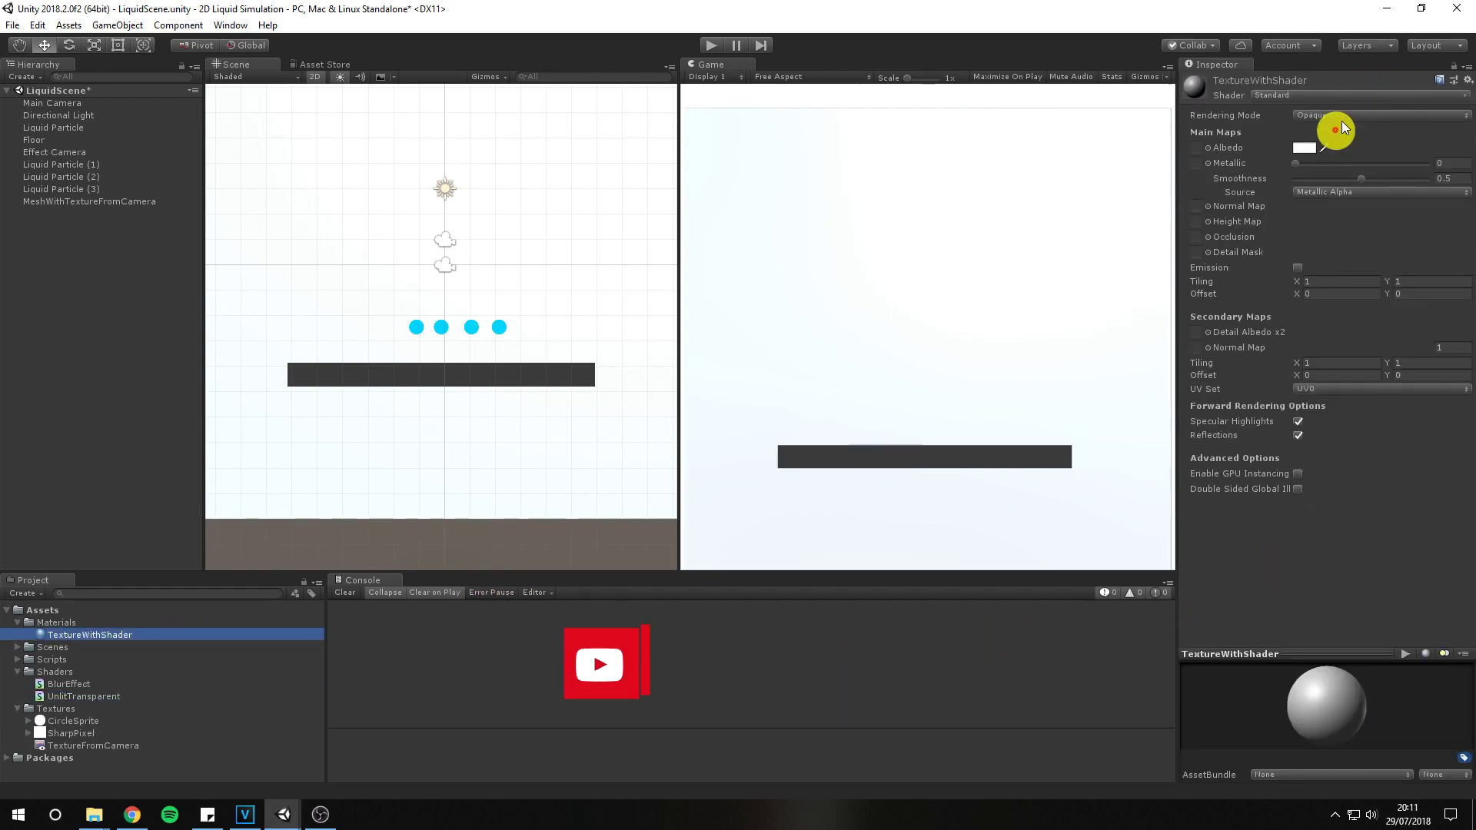
Switch the TextureWithShader material to the VueCode/UnlitMod shader and assign TextureFromCamera as its texture
left_click(1336, 94)
mouse_move(1315, 332)
left_click(1225, 348)
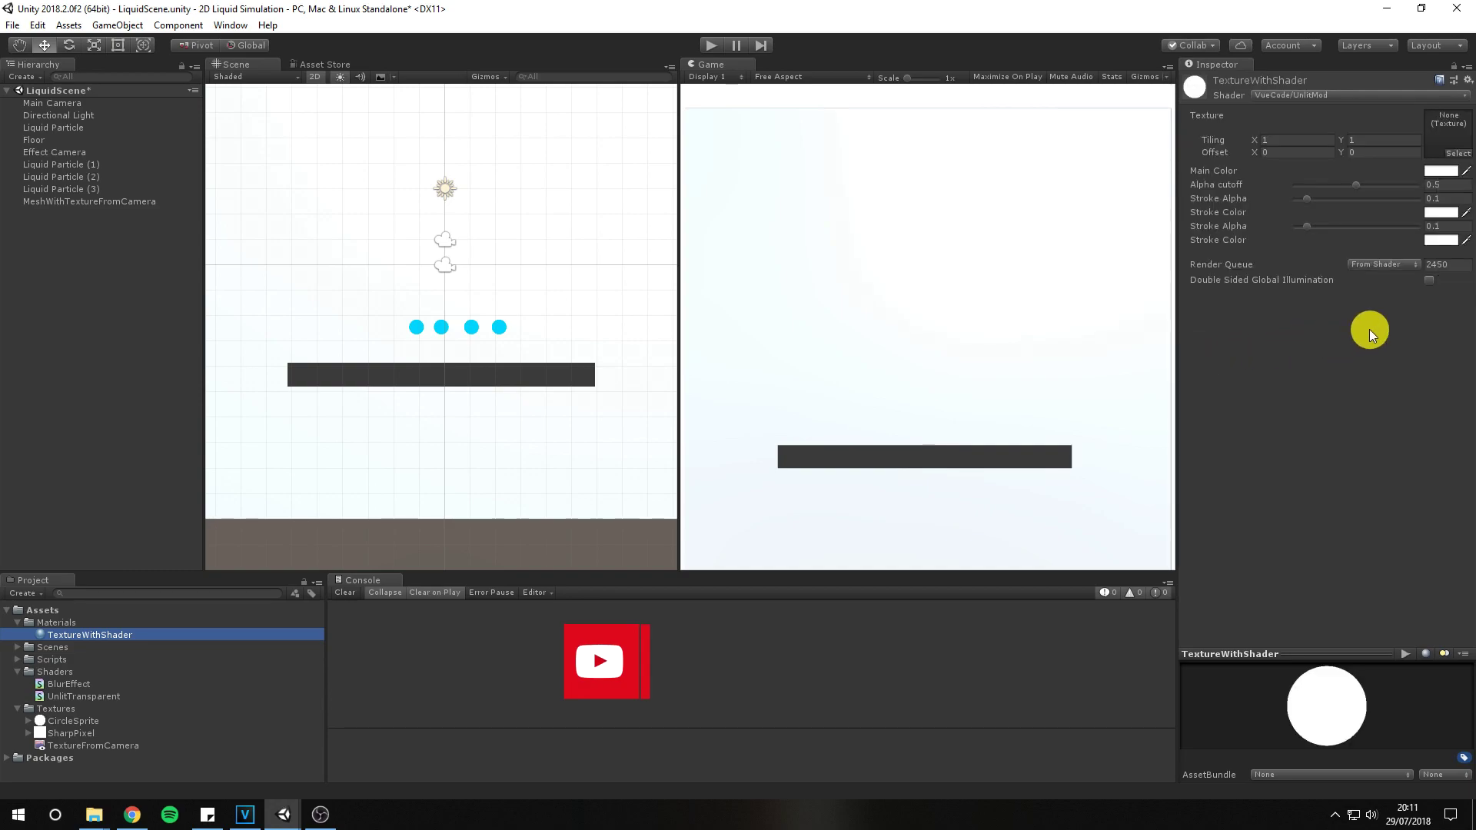
left_click_drag(108, 746, 1448, 154)
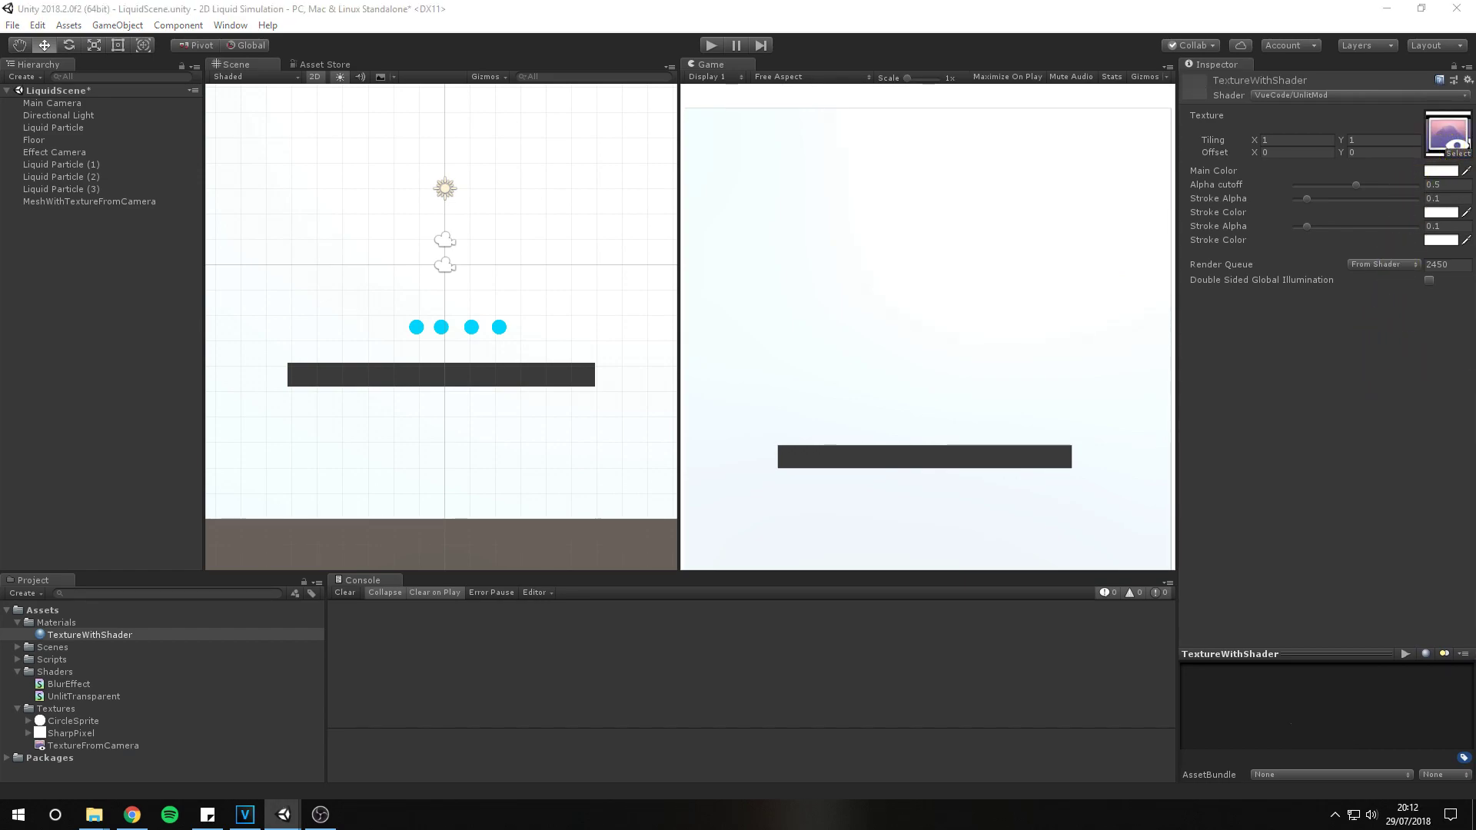
Set the material's Main Color to light blue and copy the same hex color into its first Stroke Color
left_click(1466, 173)
left_click(1440, 171)
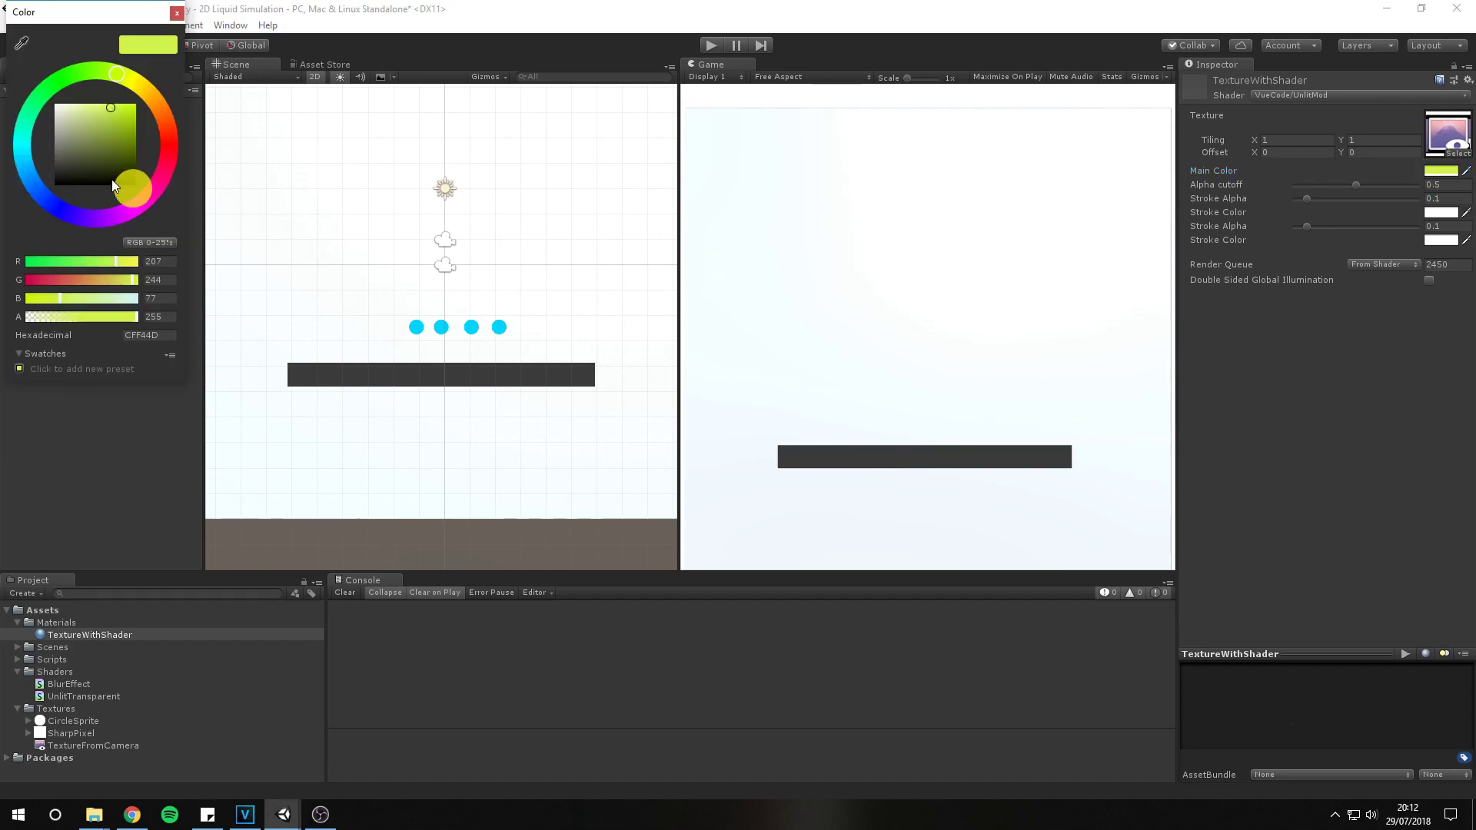
left_click(24, 162)
left_click_drag(108, 119, 123, 103)
left_click(171, 336)
key("ctrl+c")
left_click(178, 15)
left_click(1440, 212)
left_click(168, 335)
key("ctrl+v")
left_click(177, 14)
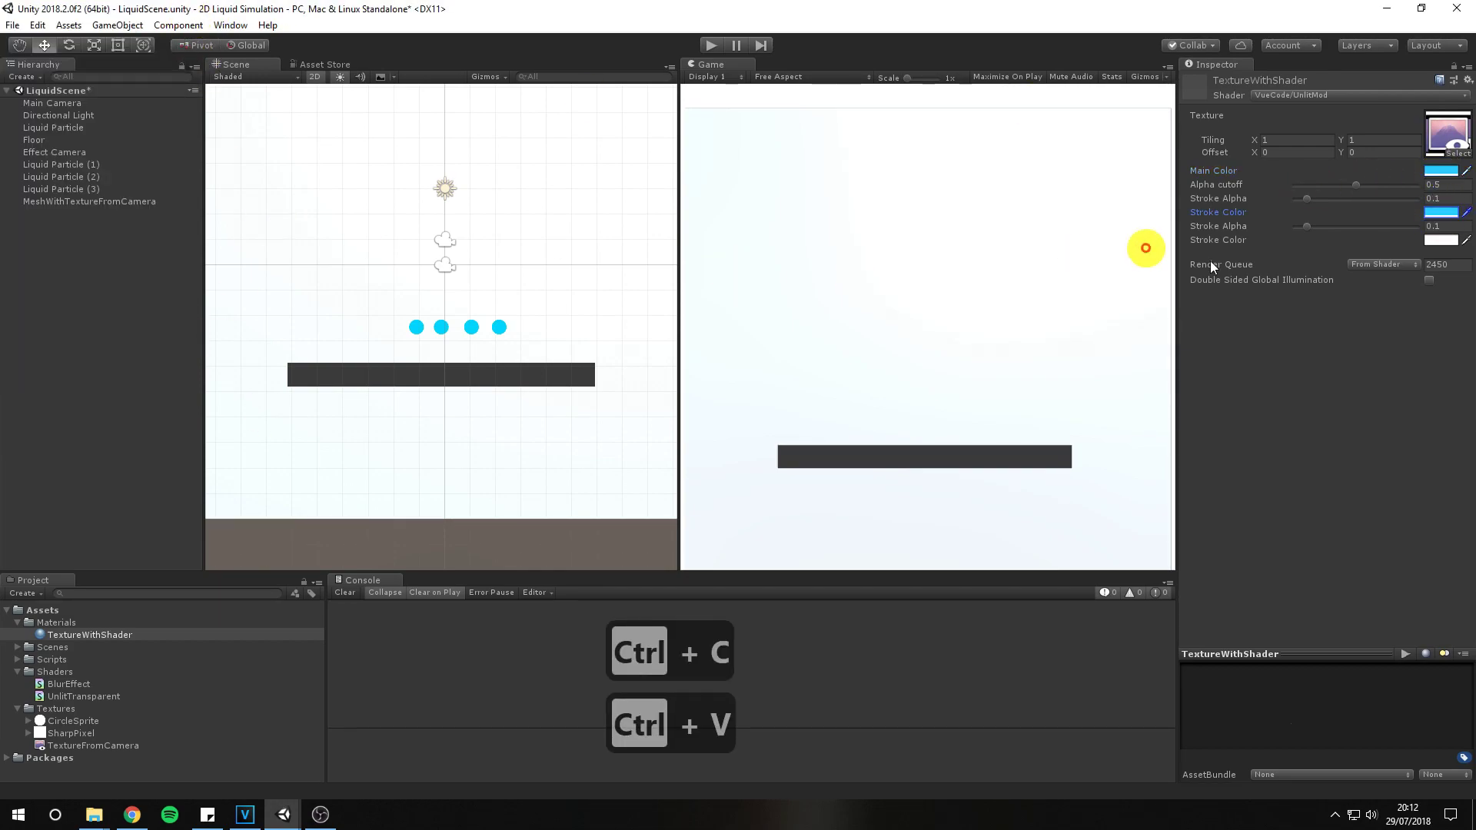
Set the material's Alpha cutoff to 0.25 and first Stroke Alpha to 0.48, and apply it to MeshWithTextureFromCamera
left_click(1450, 185)
type("0.25")
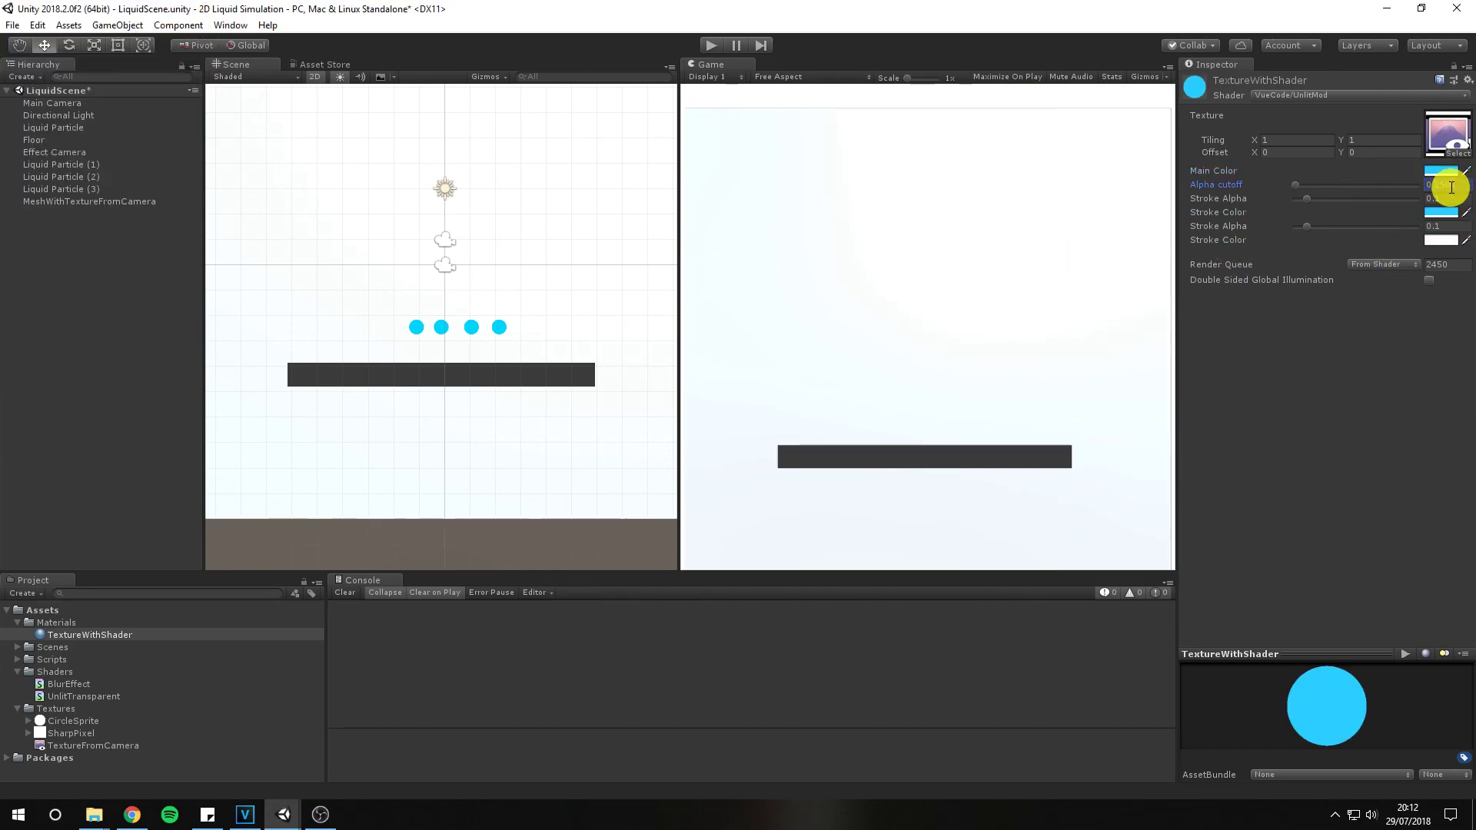
key("Tab")
type("0.48")
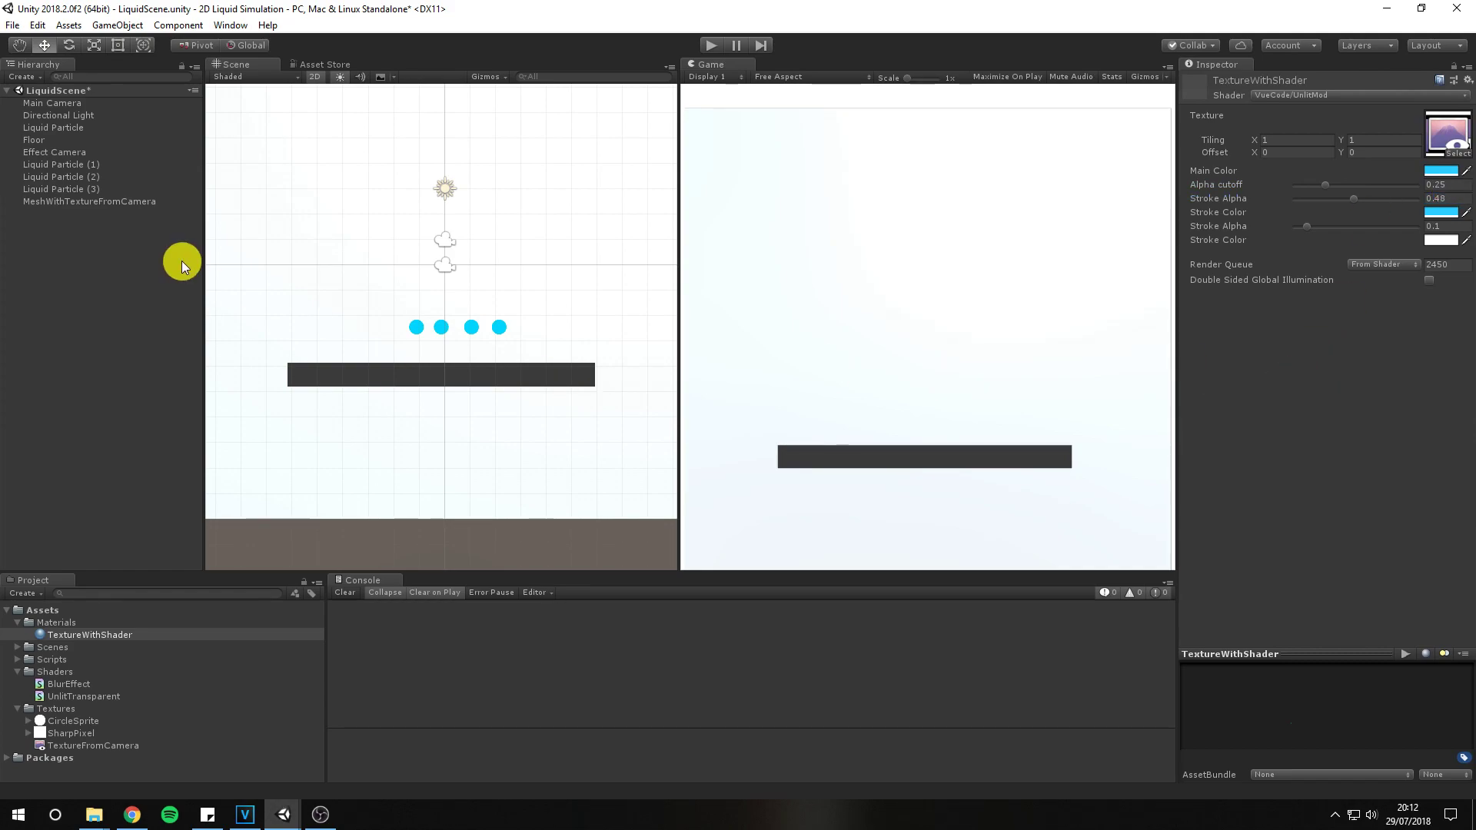
left_click(89, 201)
left_click_drag(1409, 341, 1363, 257)
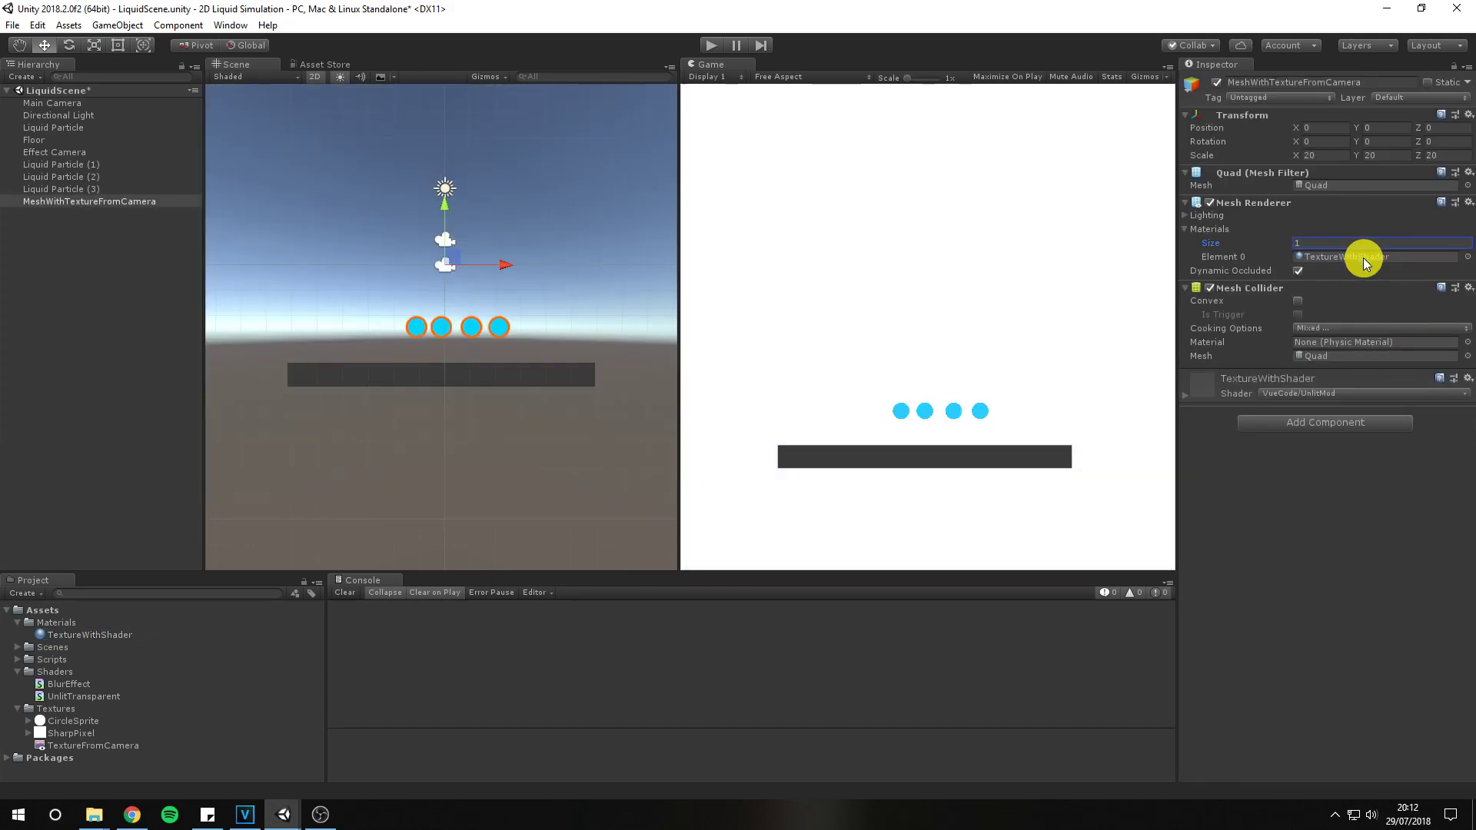
Move a liquid particle horizontally to test the liquid effect in the Game view, and save the scene
left_click(501, 316)
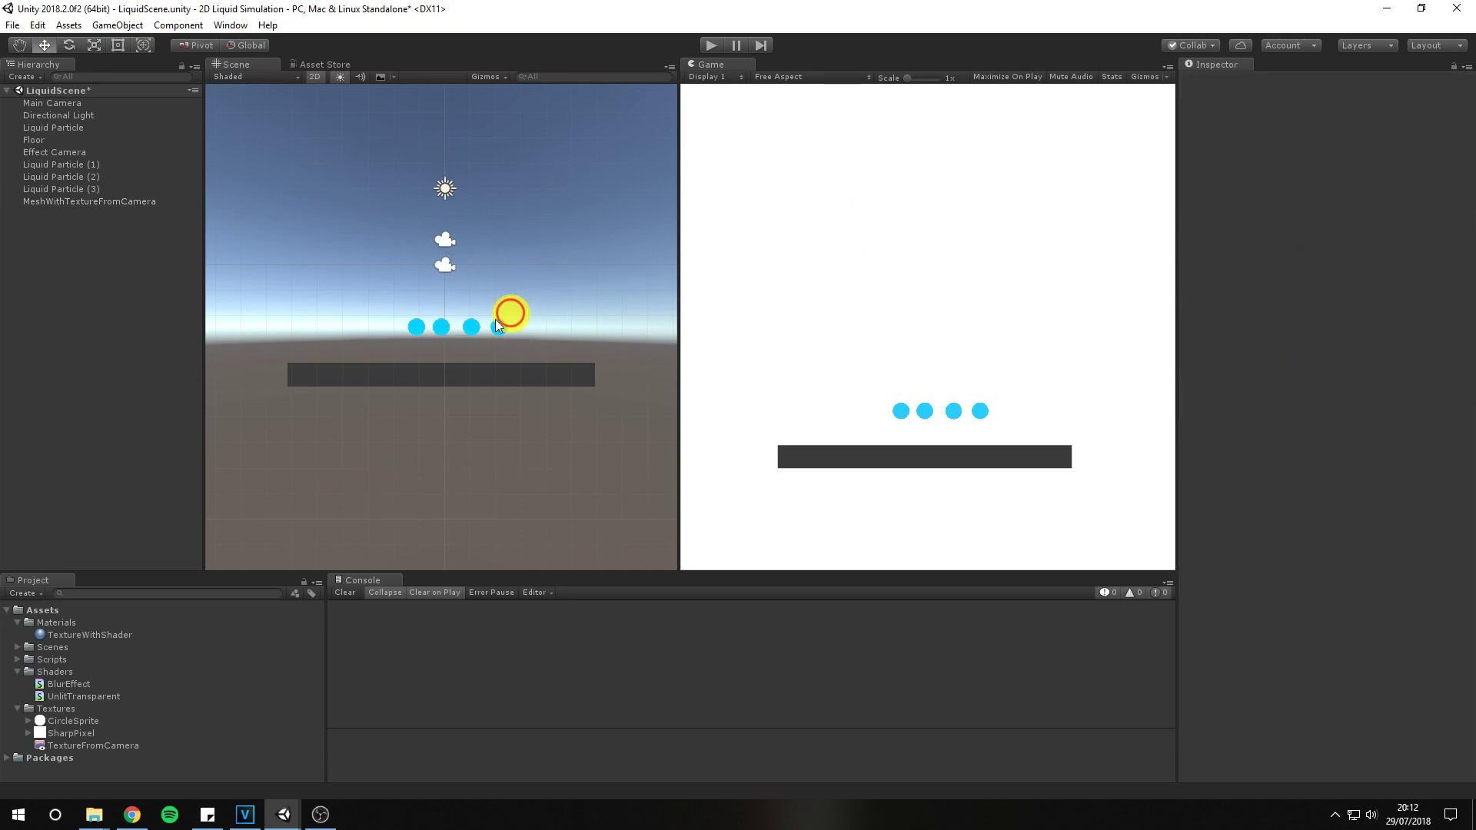
left_click(490, 297)
left_click_drag(529, 328, 543, 325)
key("ctrl+s")
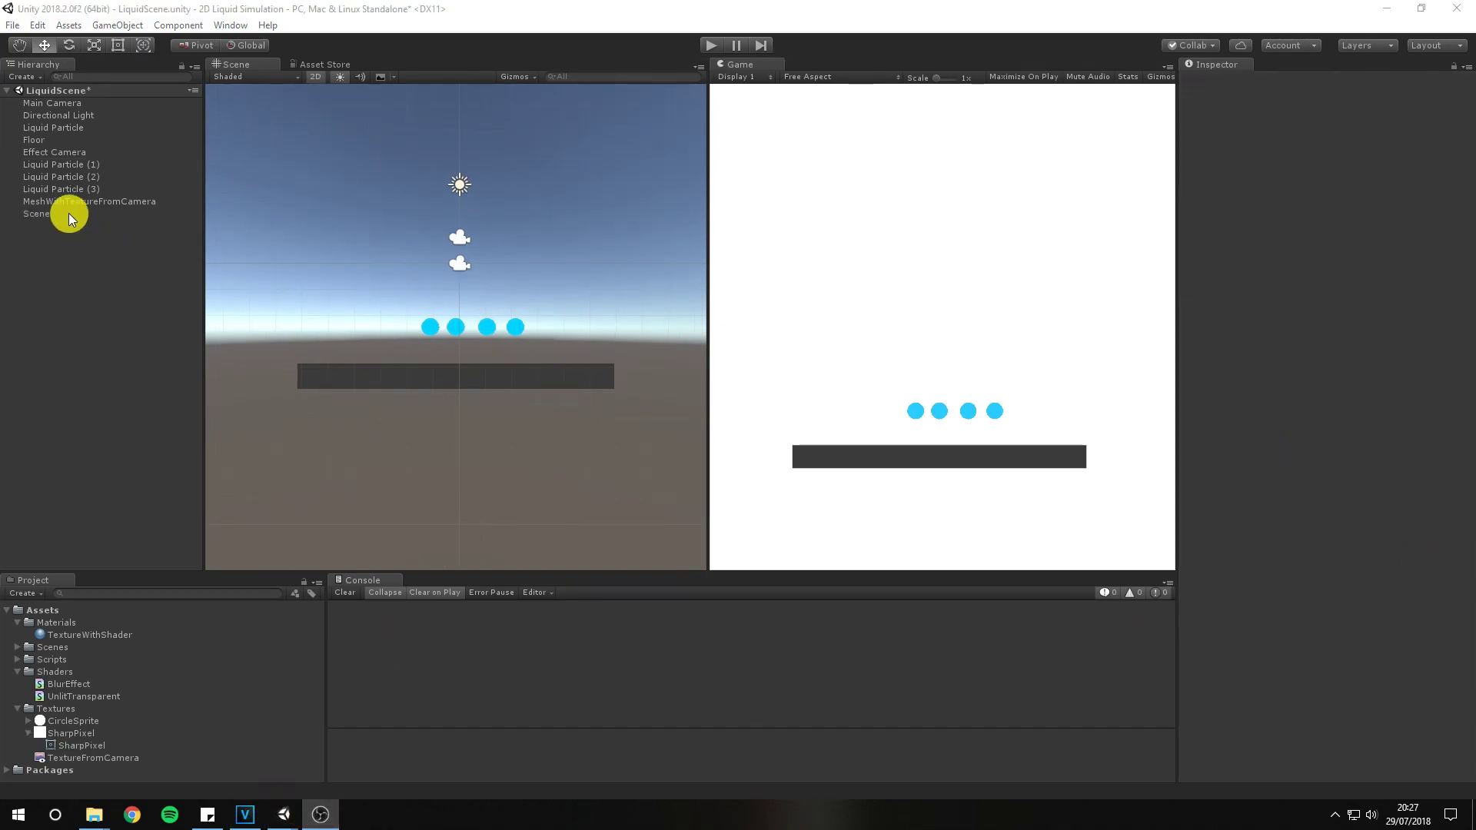
Duplicate the Floor, rotate the copy -90 degrees about Z as the left wall, and duplicate that wall for the right side
left_click(523, 384)
key("ctrl+d")
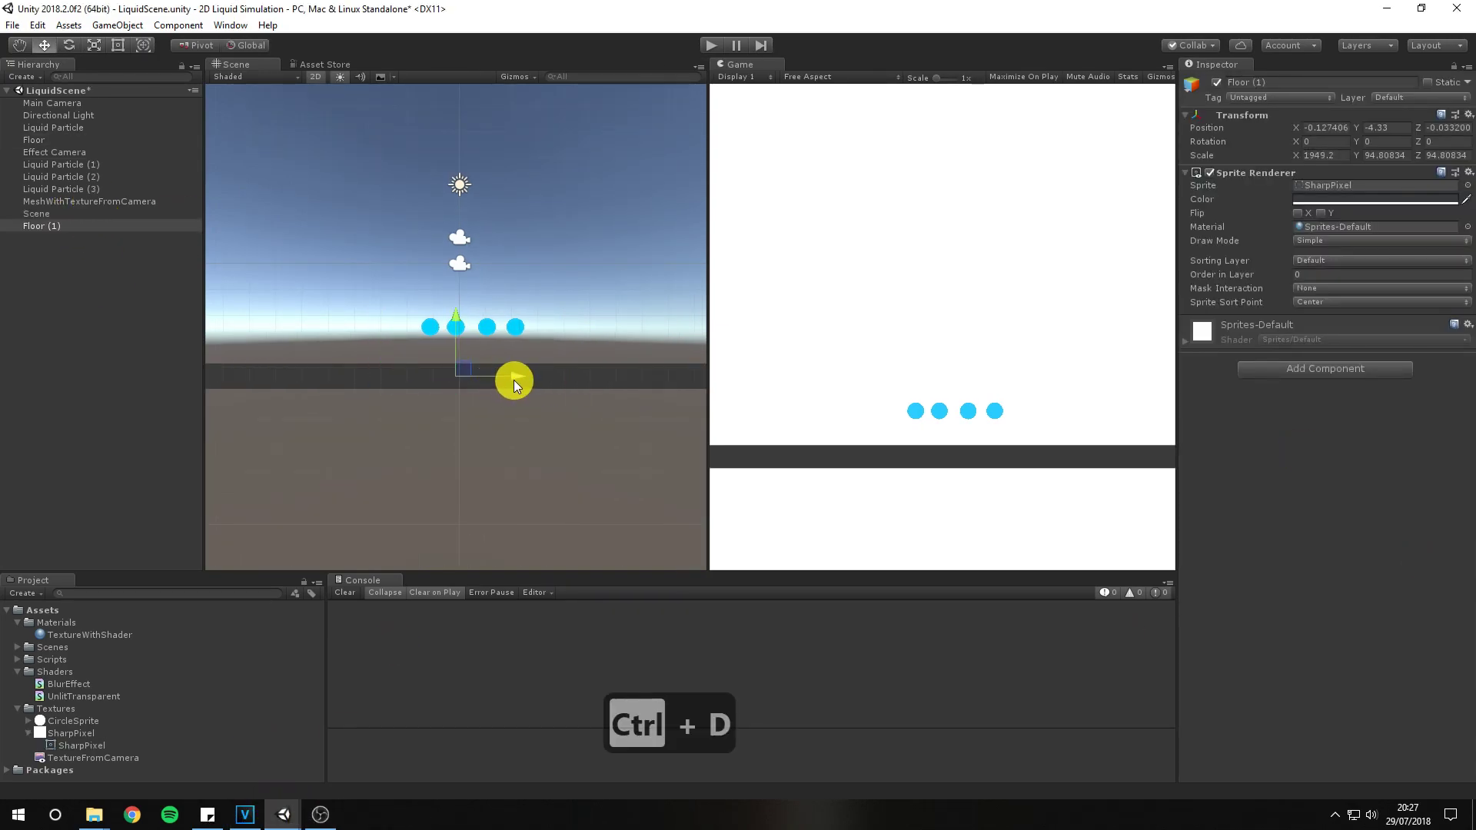
left_click_drag(464, 369, 461, 496)
key("e")
key("w")
left_click_drag(506, 317, 278, 324)
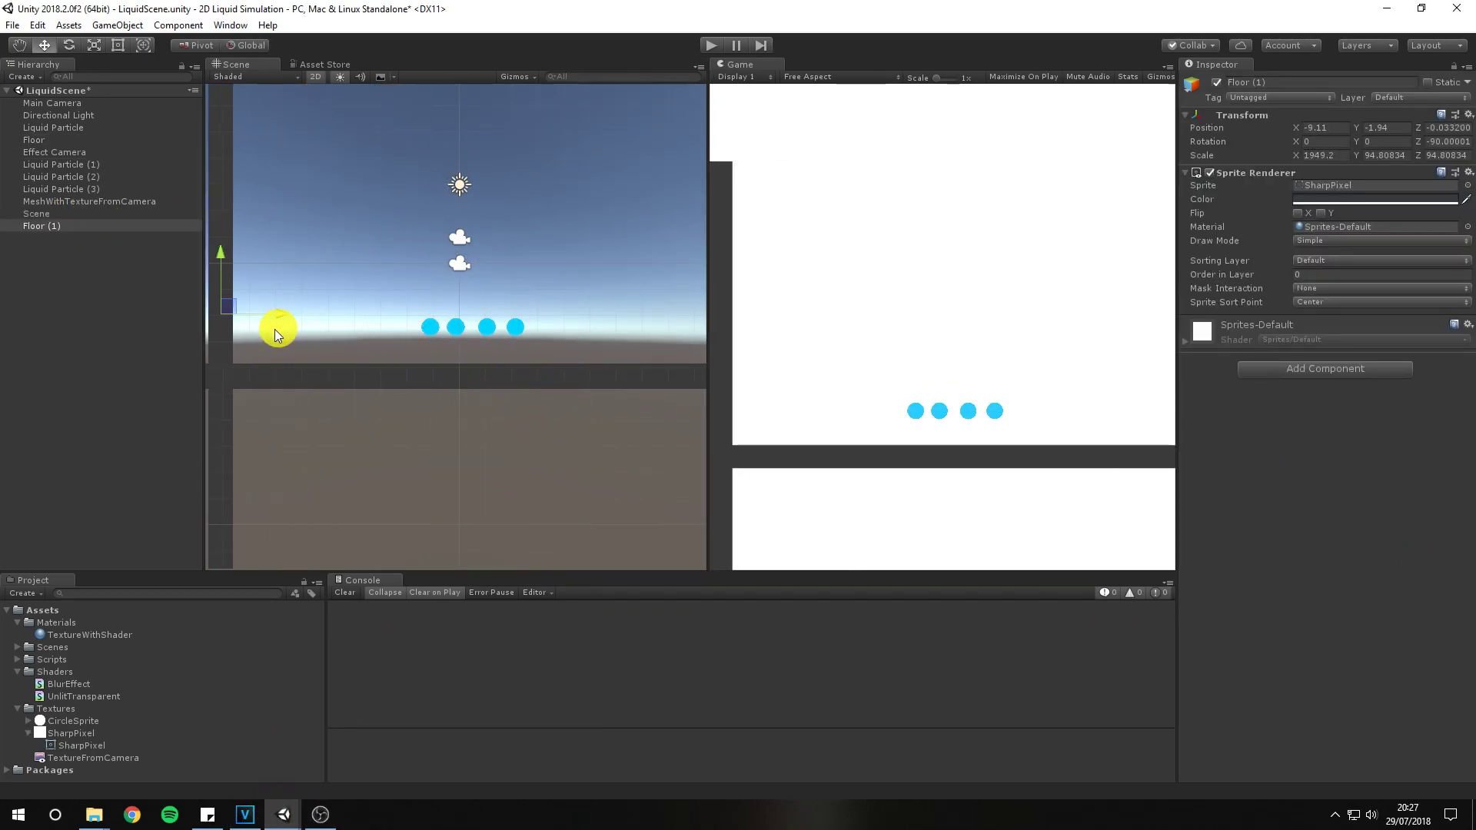
left_click_drag(223, 257, 235, 80)
key("ctrl+d")
left_click_drag(286, 132, 760, 178)
Rename the floor and both wall objects to Bounds and add a collider component to them
left_click(42, 226, "ctrl")
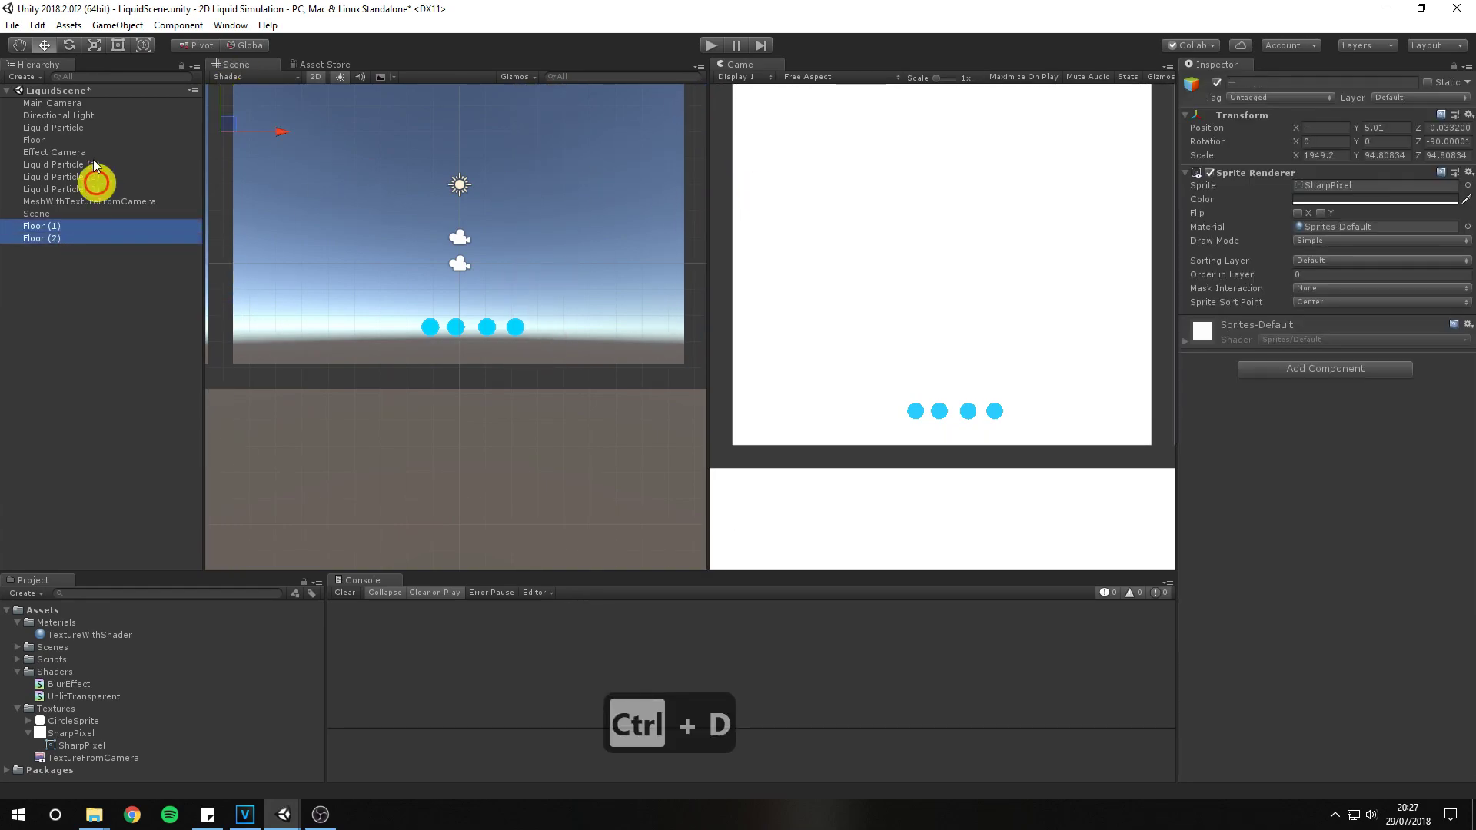
left_click(33, 140, "ctrl")
left_click(1291, 83)
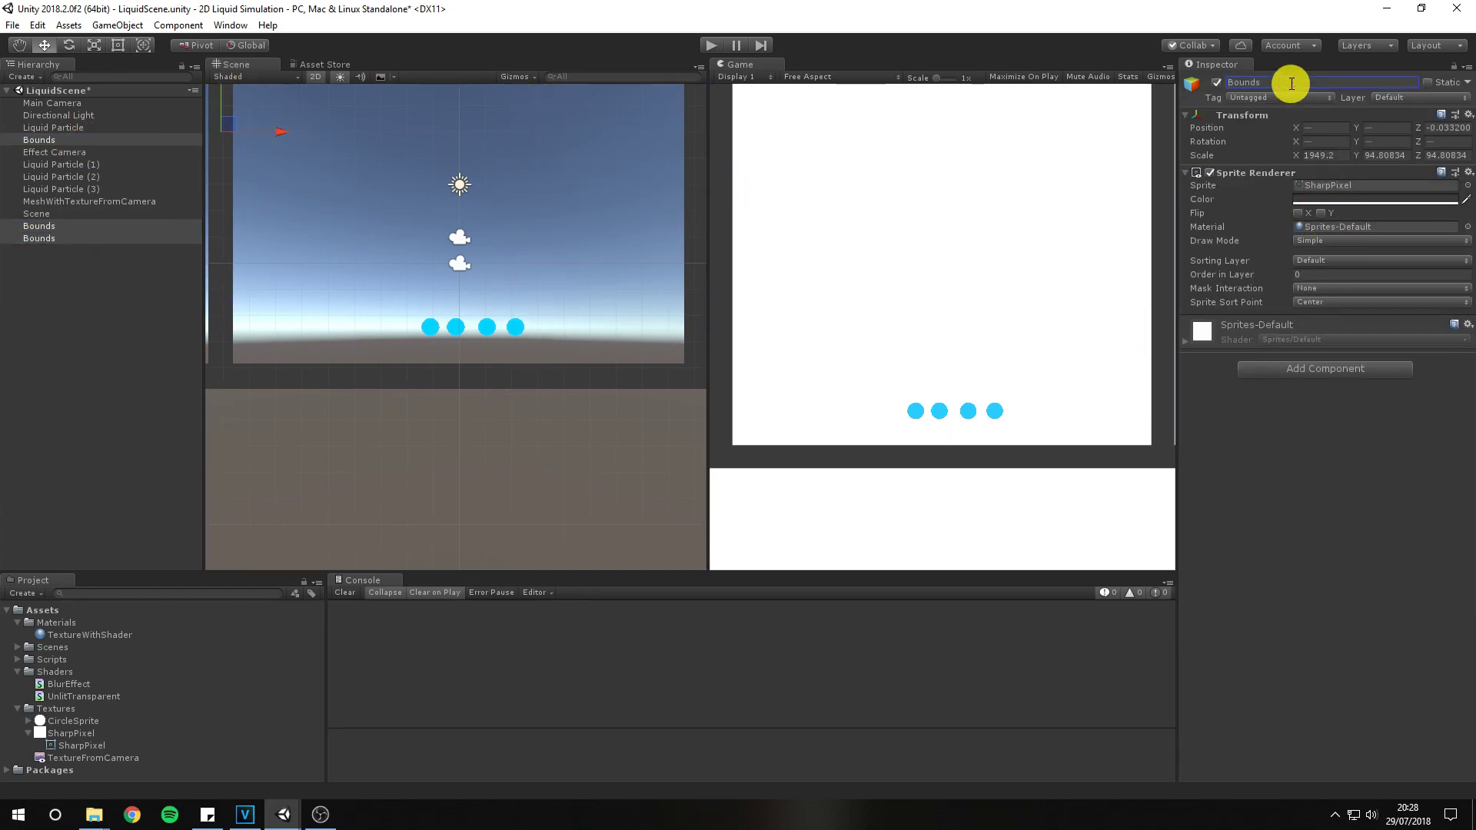
left_click(1324, 368)
left_click(1306, 415)
Group the Bounds objects under Scene and keep only one Liquid Particle, placed under a Particles object
left_click_drag(53, 238, 23, 209)
left_click(17, 201)
right_click(34, 226)
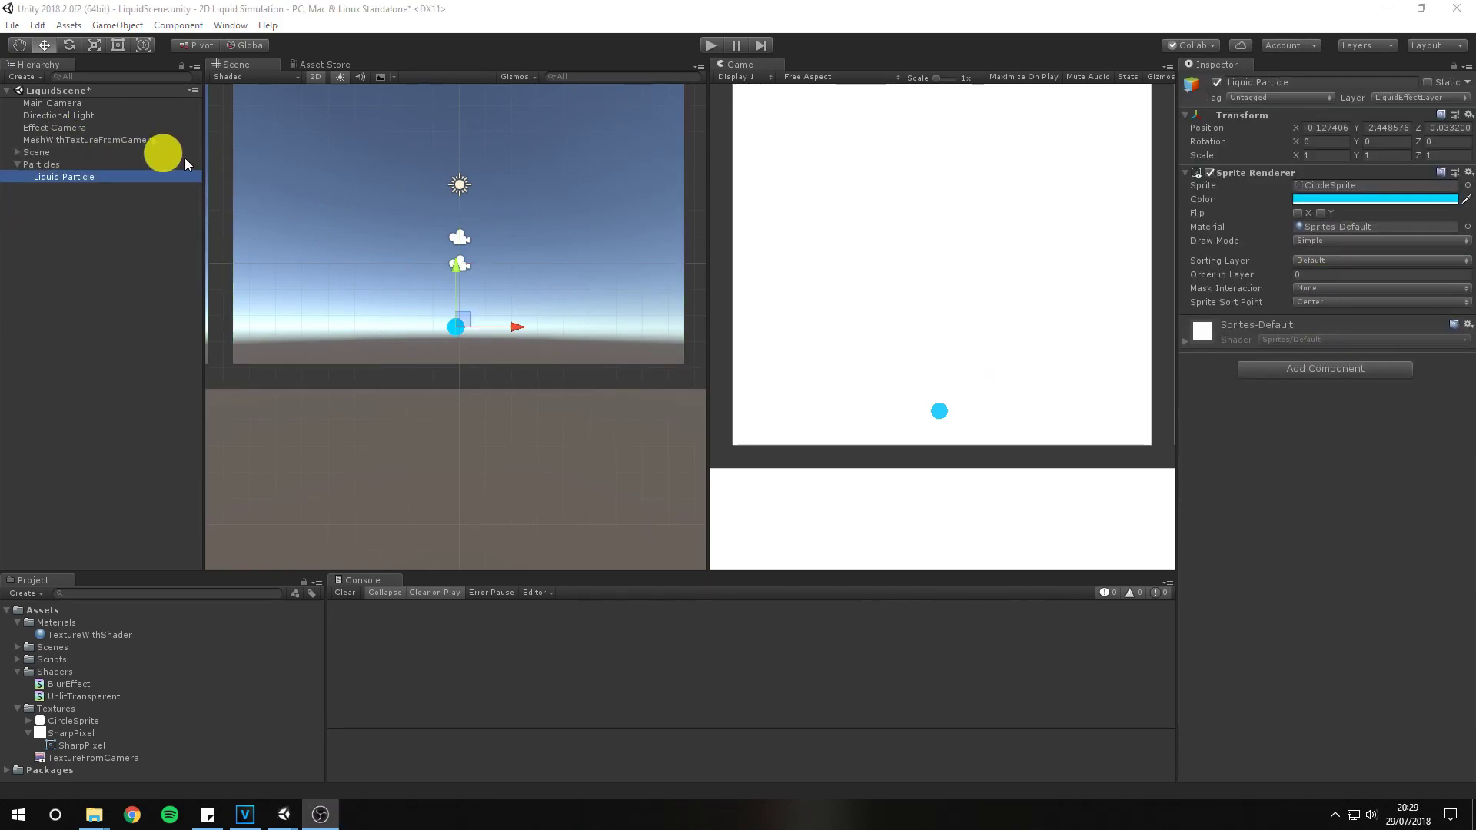
Add a Rigidbody 2D component to the Liquid Particle and set its Angular Drag to 0
left_click(1347, 369)
type("rti")
key("Down")
key("Return")
left_click(1343, 389)
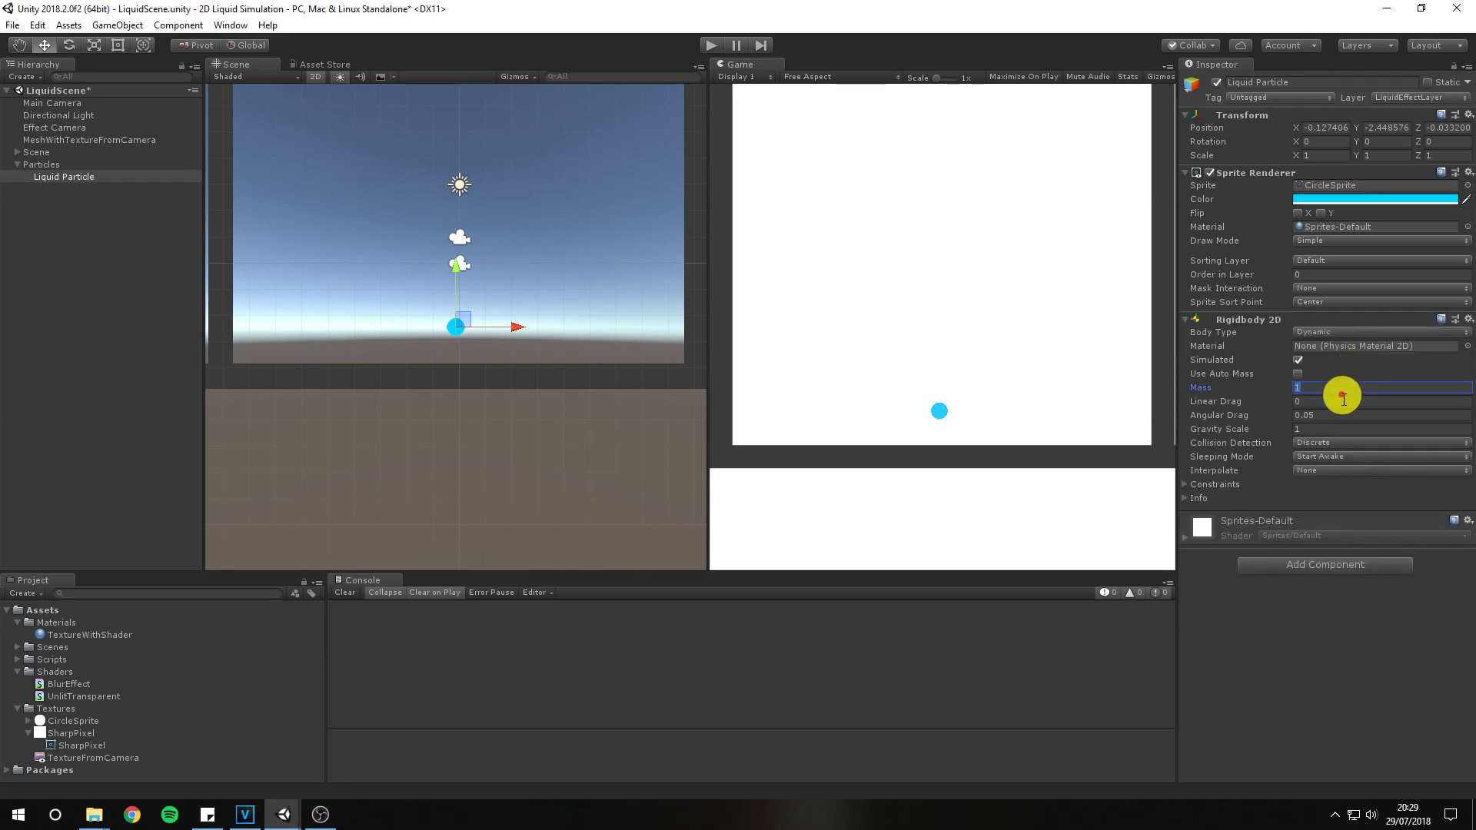
left_click(1345, 415)
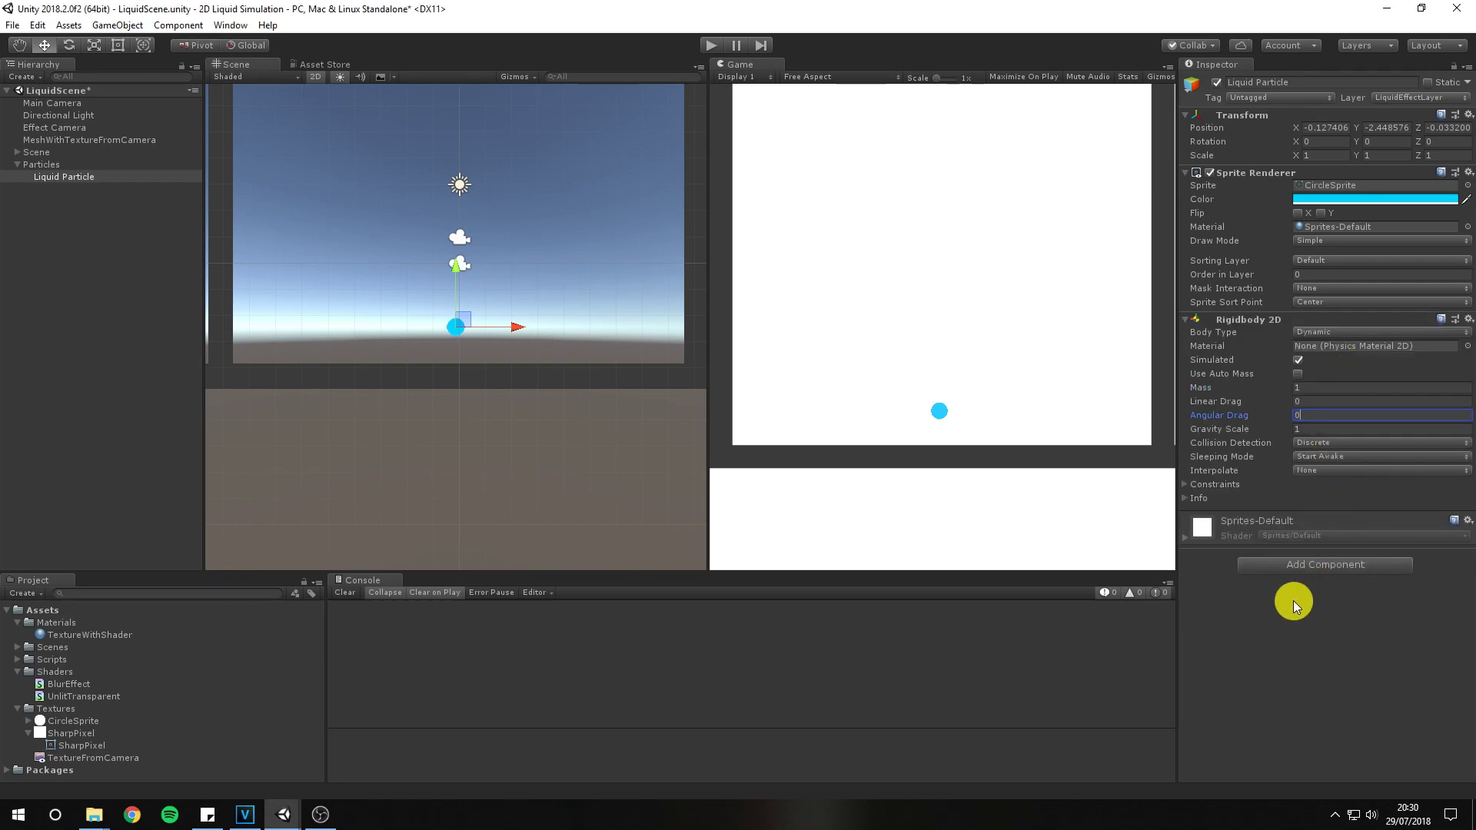
Add a Circle Collider 2D component to the Liquid Particle
left_click(1316, 569)
key("Down")
key("Down")
key("Down")
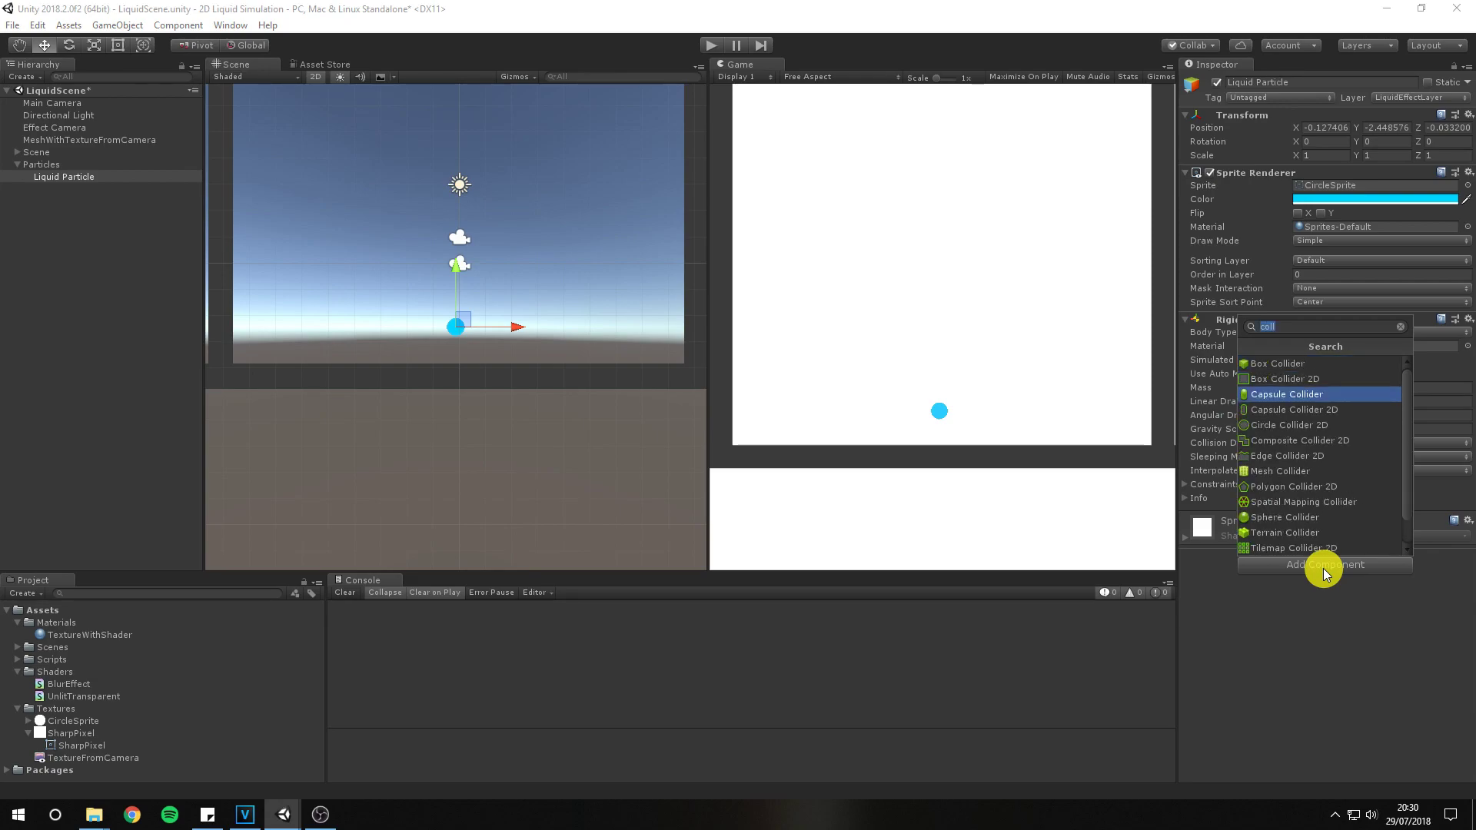
key("Down")
key("Return")
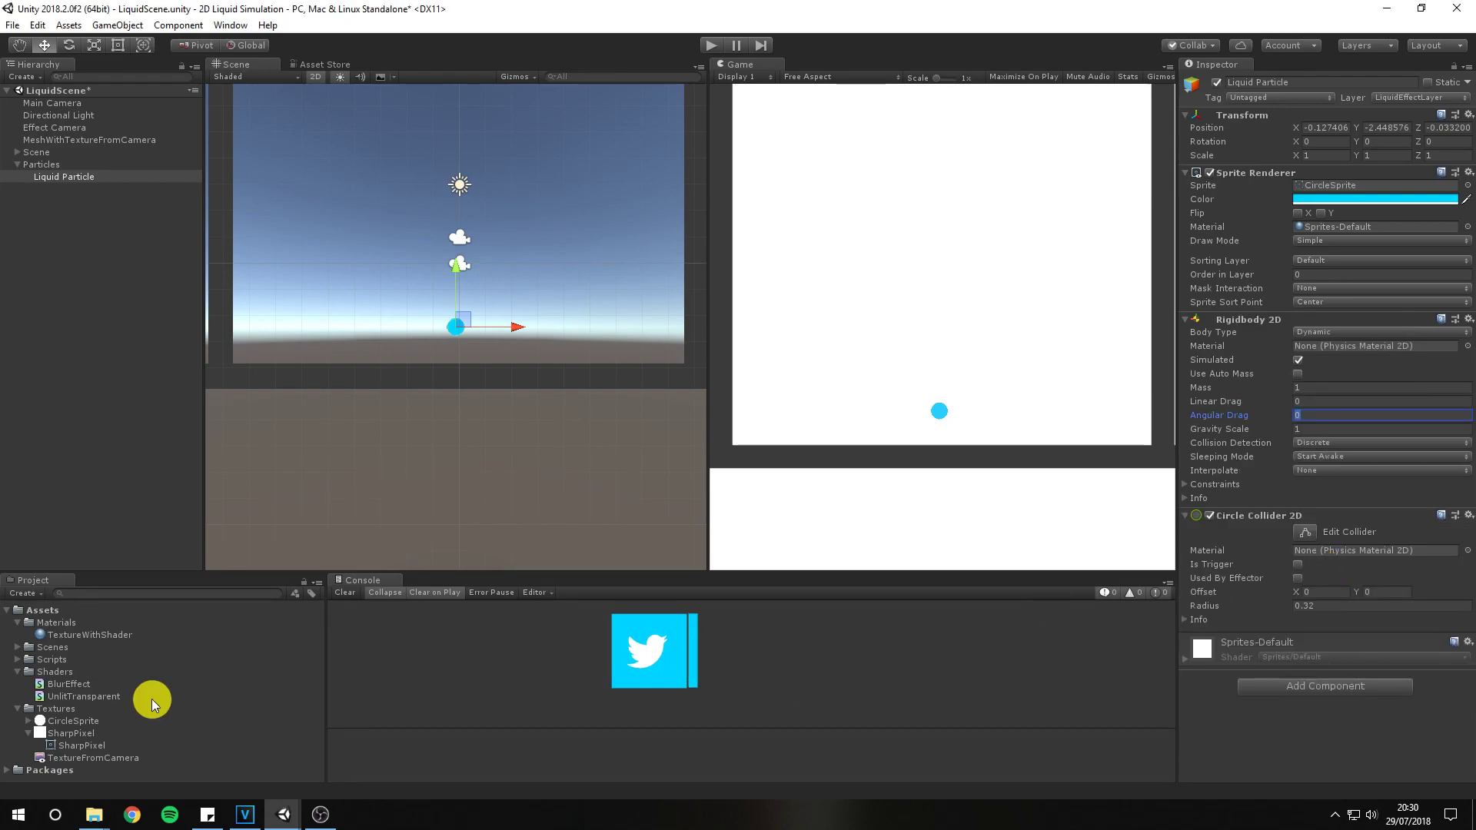
Create a Physics Material 2D named Water in the Materials folder
left_click(20, 624)
right_click(20, 624)
mouse_move(182, 264)
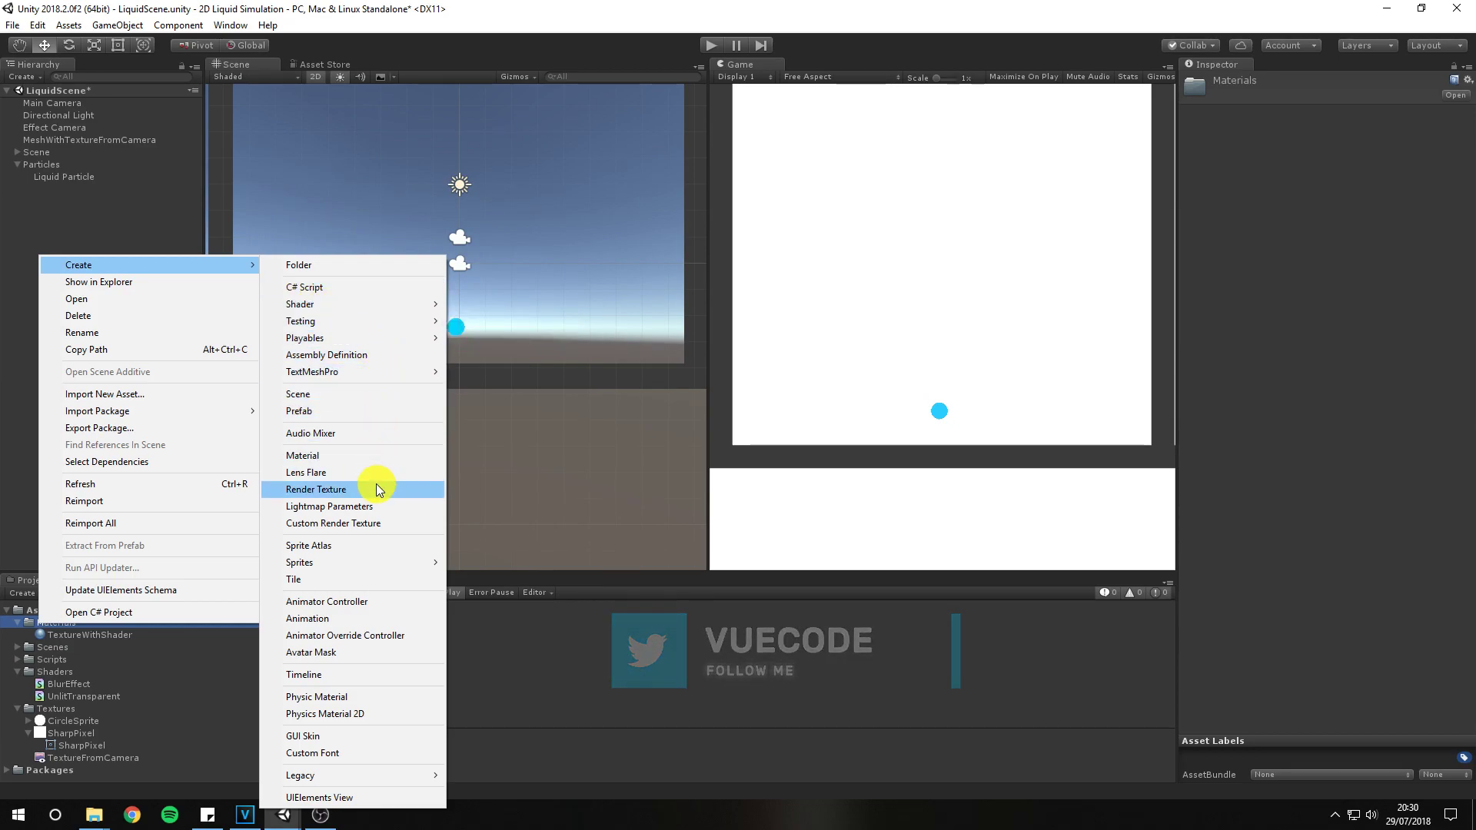
left_click(385, 714)
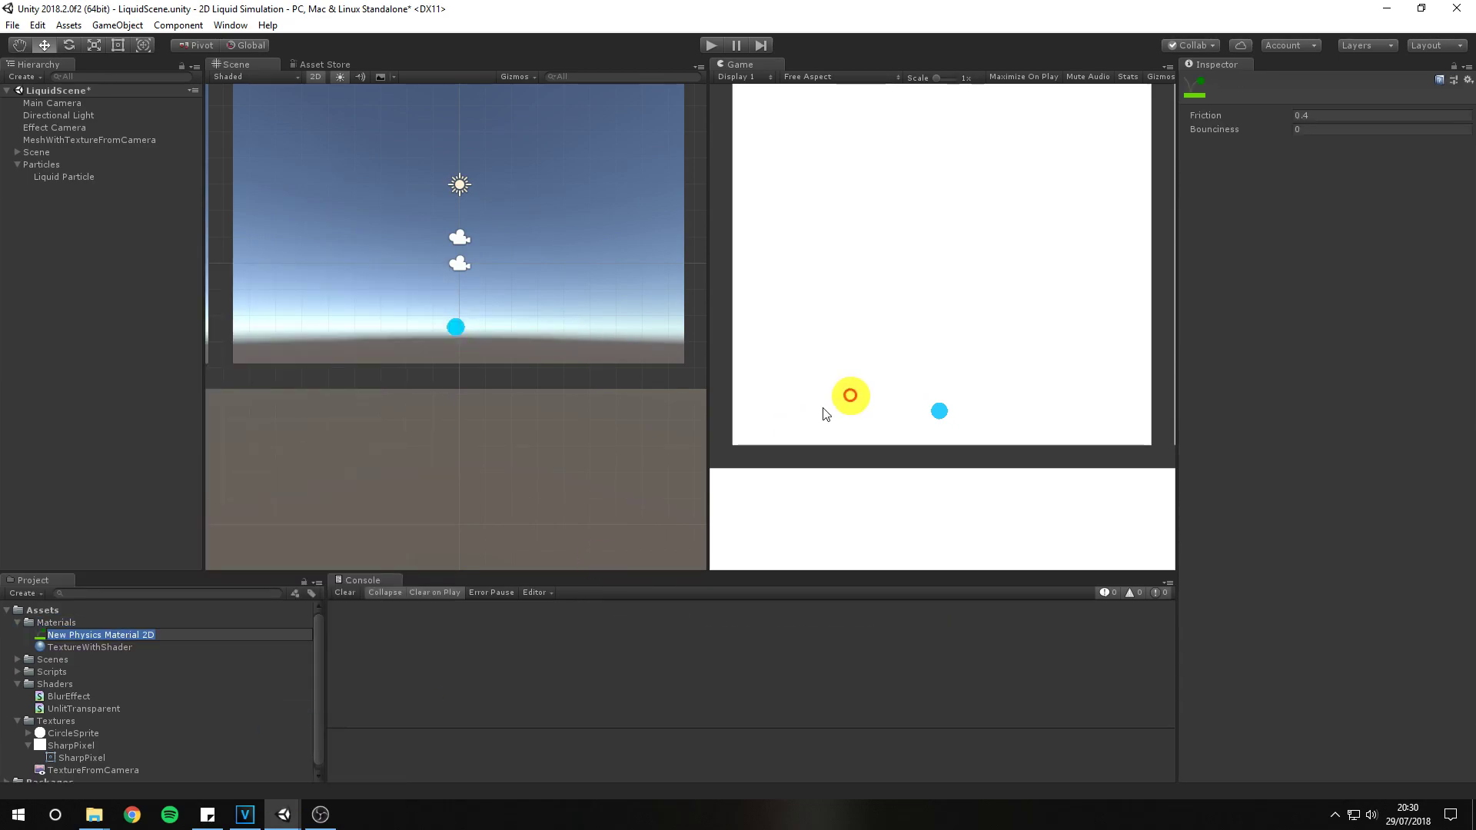
type("Water")
key("Return")
Edit the Water material's friction and assign Water to the Circle Collider 2D of the Liquid Particle
left_click(1353, 114)
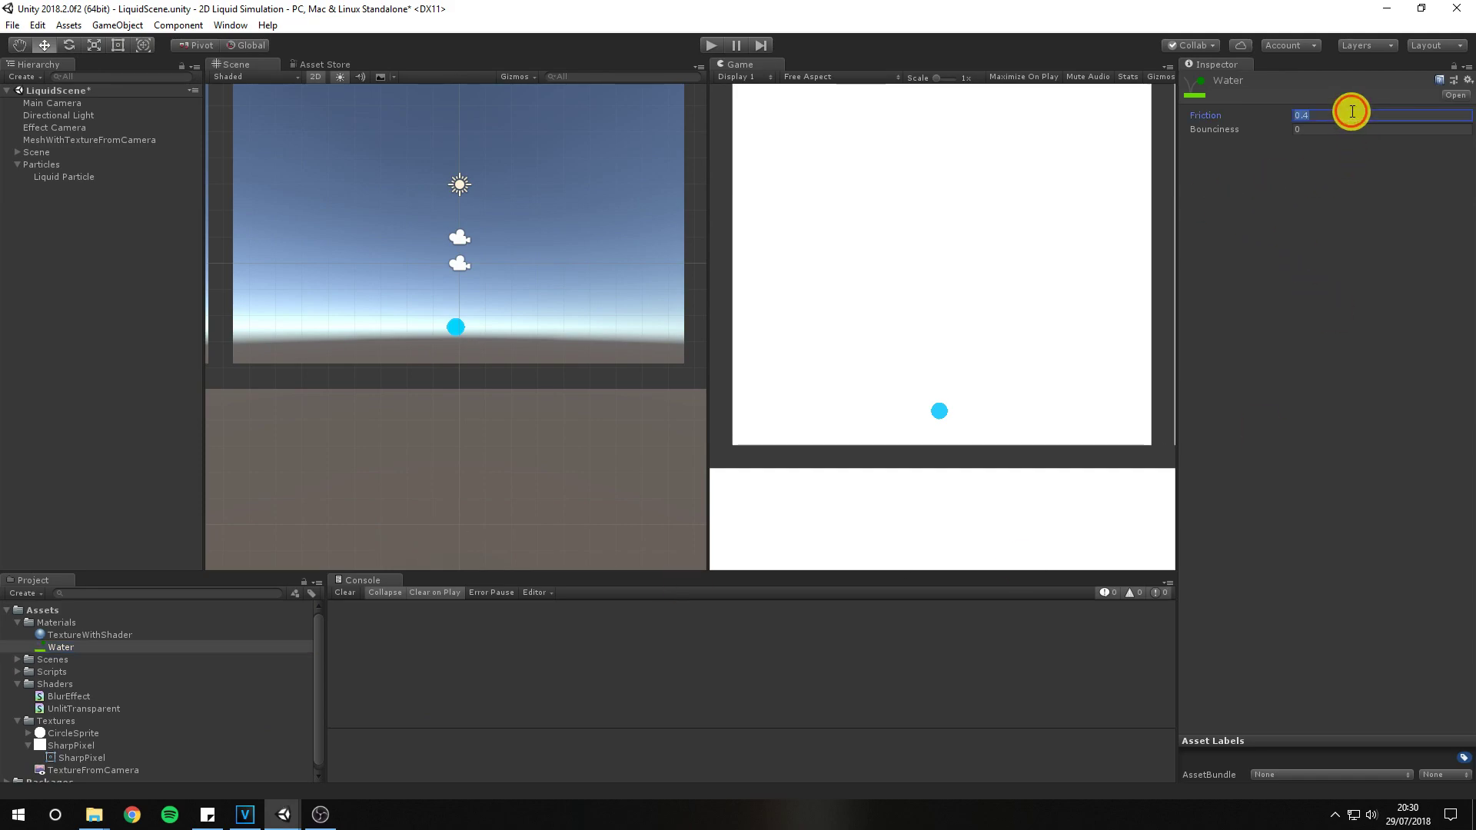
left_click(64, 177)
left_click_drag(61, 647, 1346, 550)
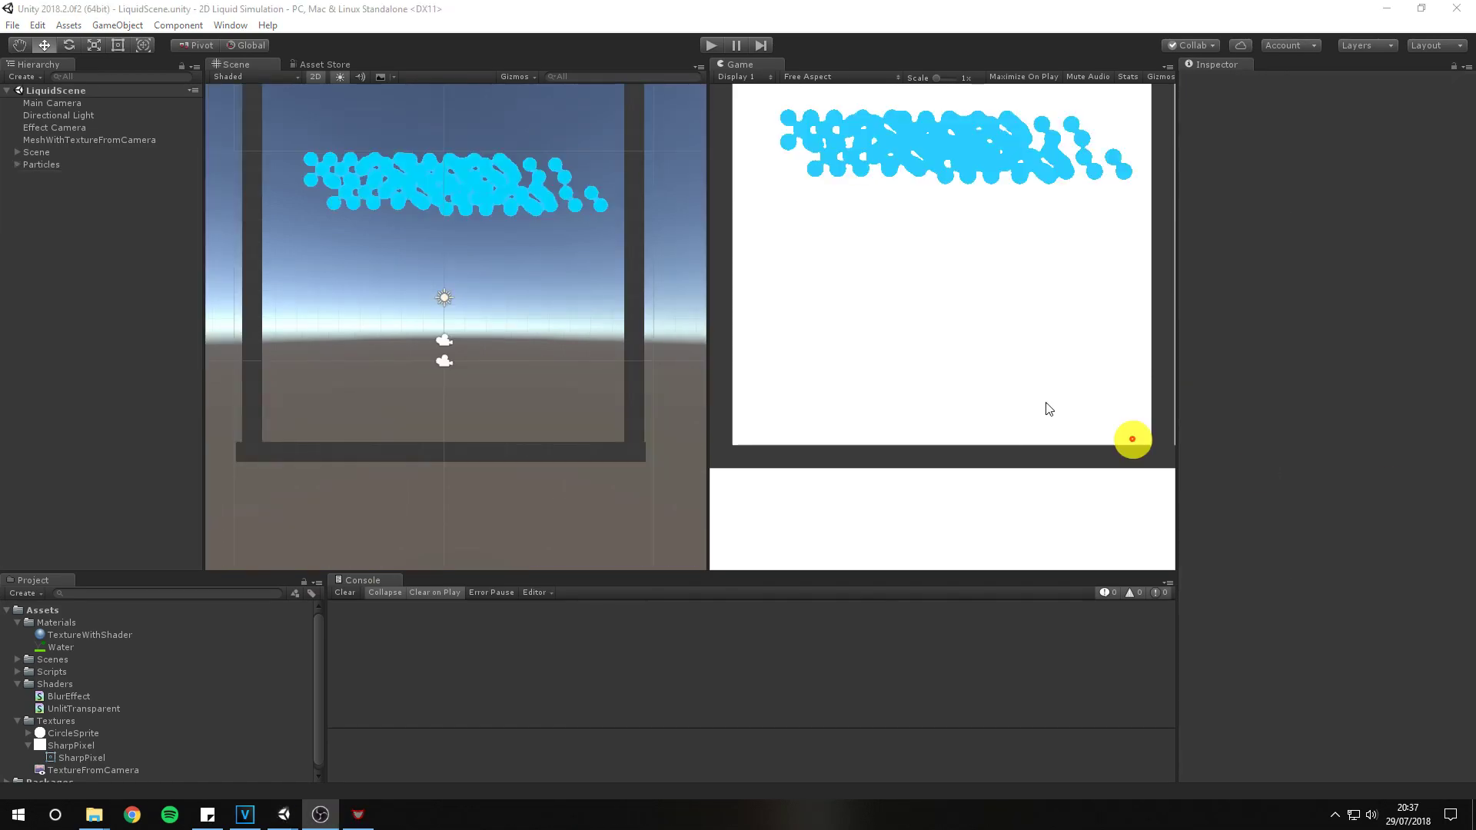
Set the Effect Camera's blur iterations to 7 and blur spread to 0.7, and test the simulation in play mode
left_click(456, 274)
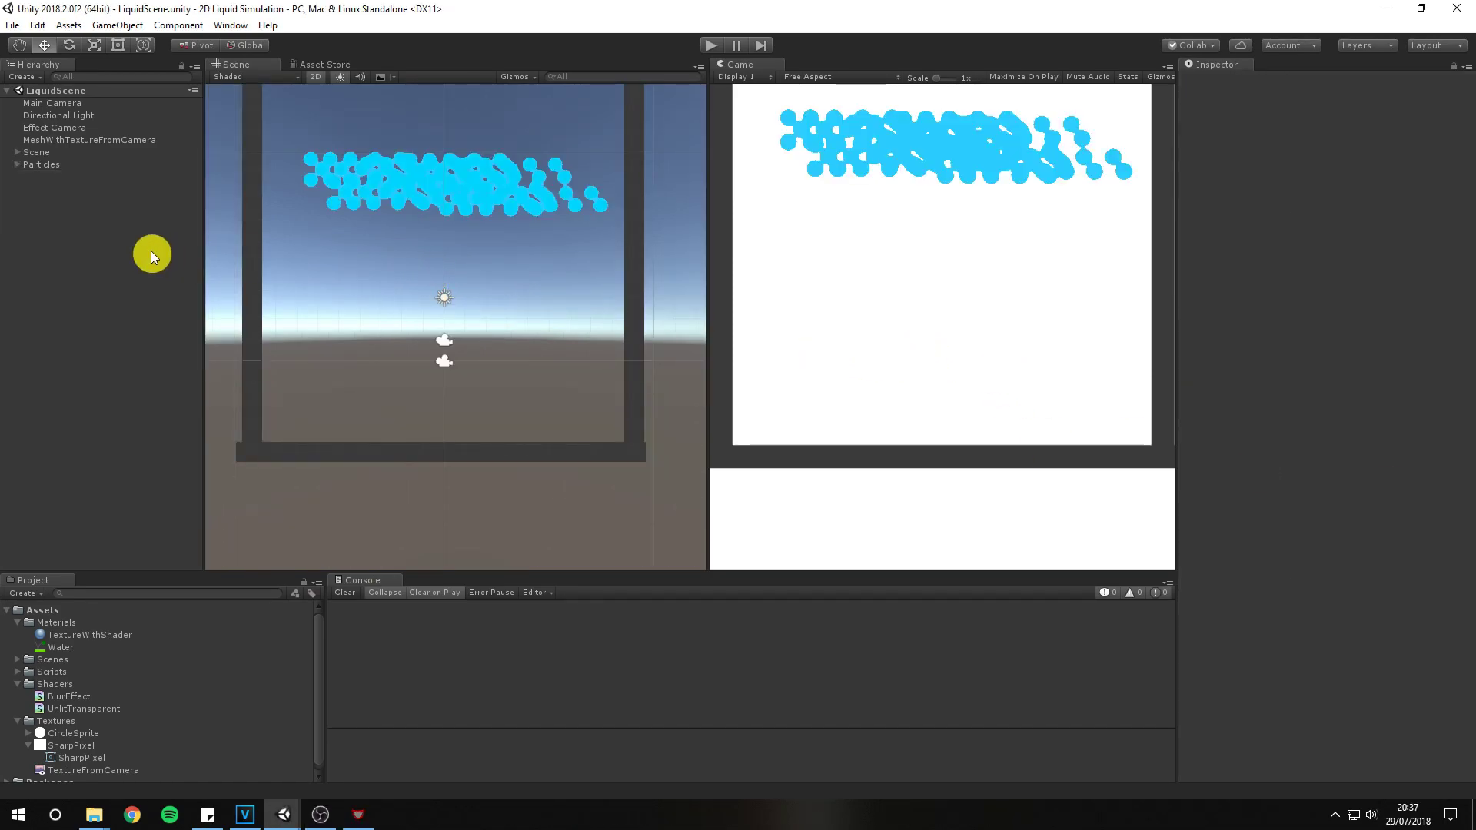
left_click(74, 128)
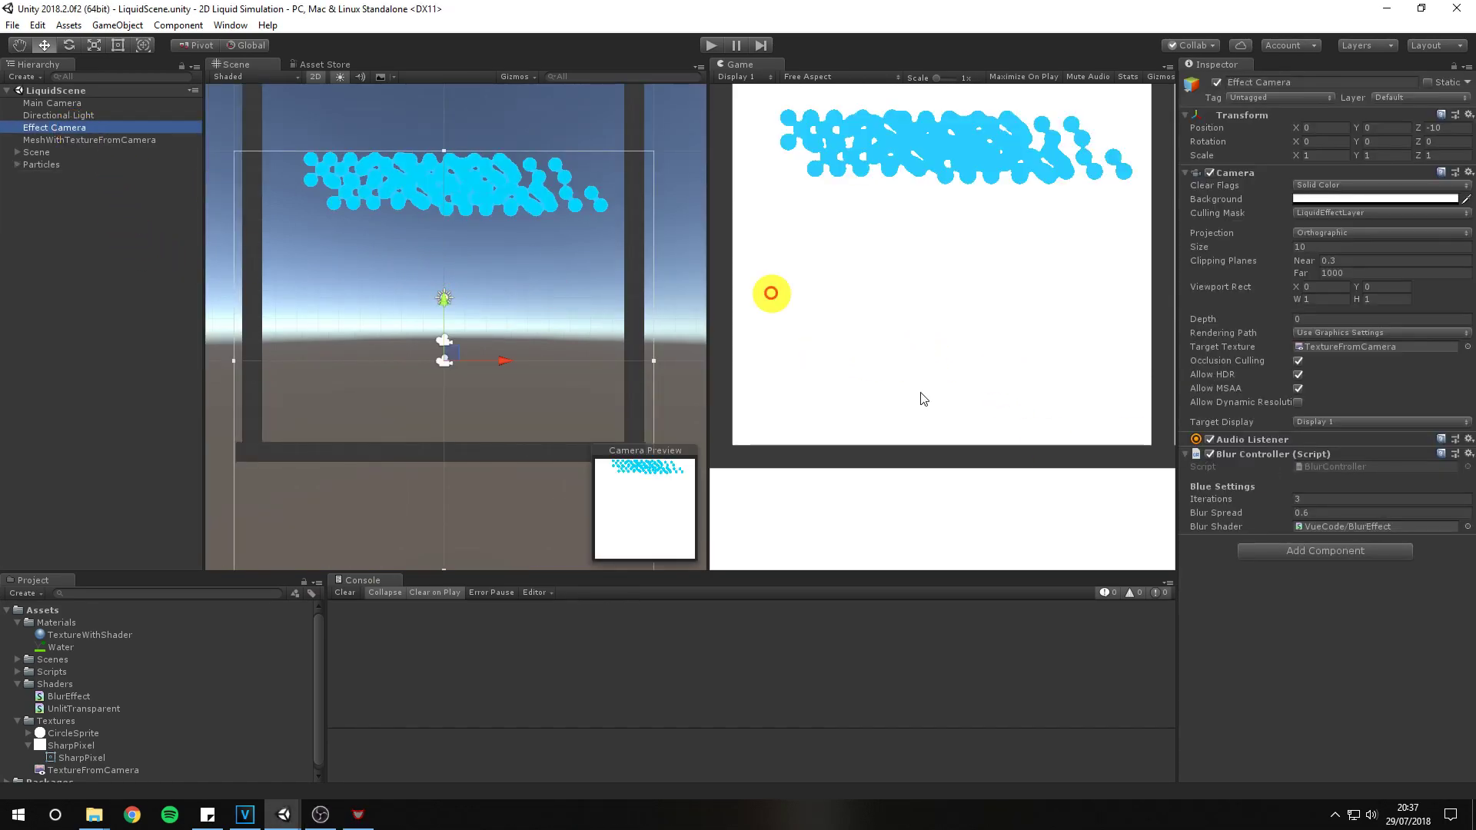
left_click(1344, 497)
type("70.7")
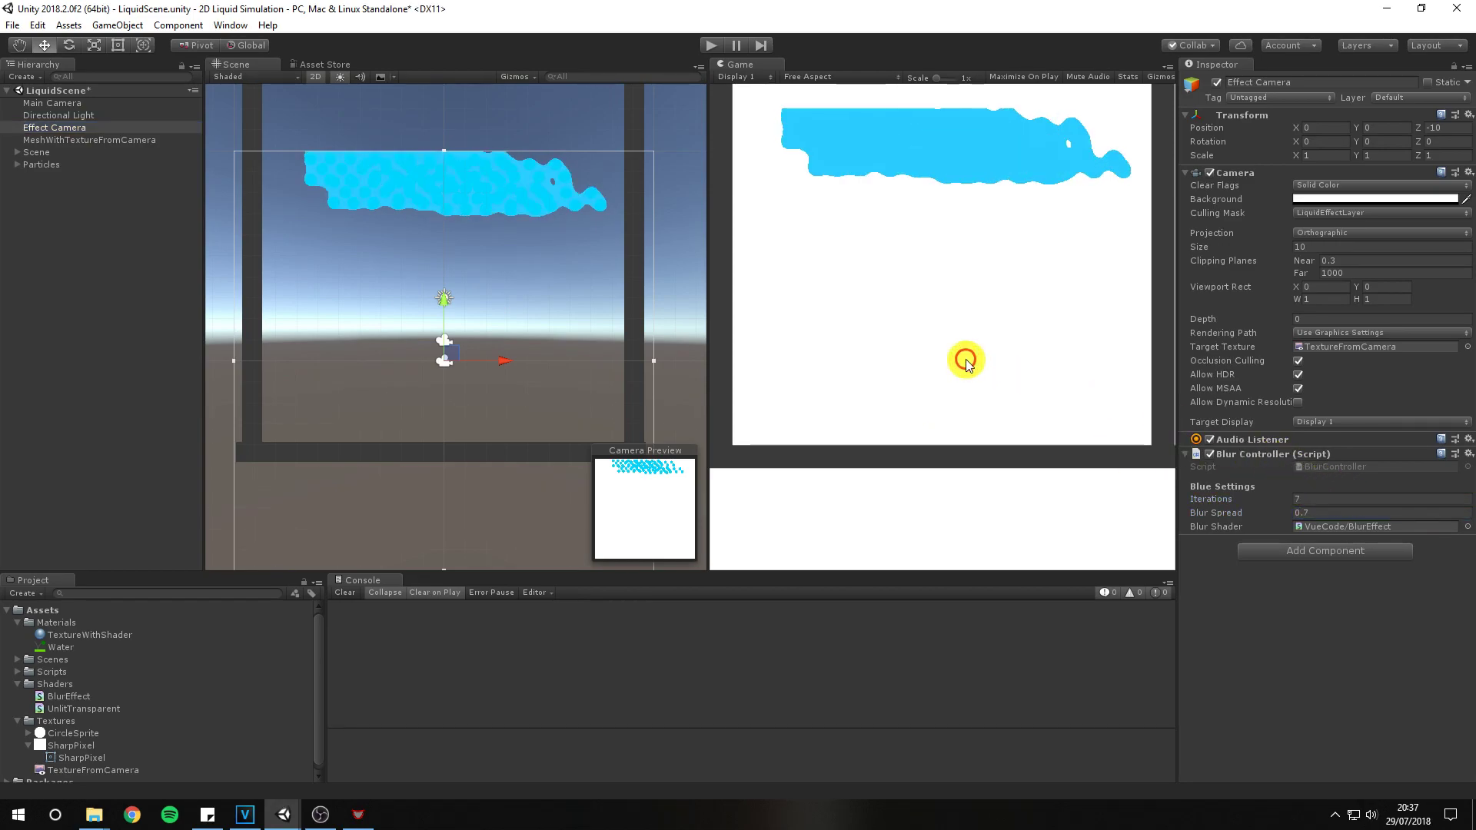
left_click(706, 44)
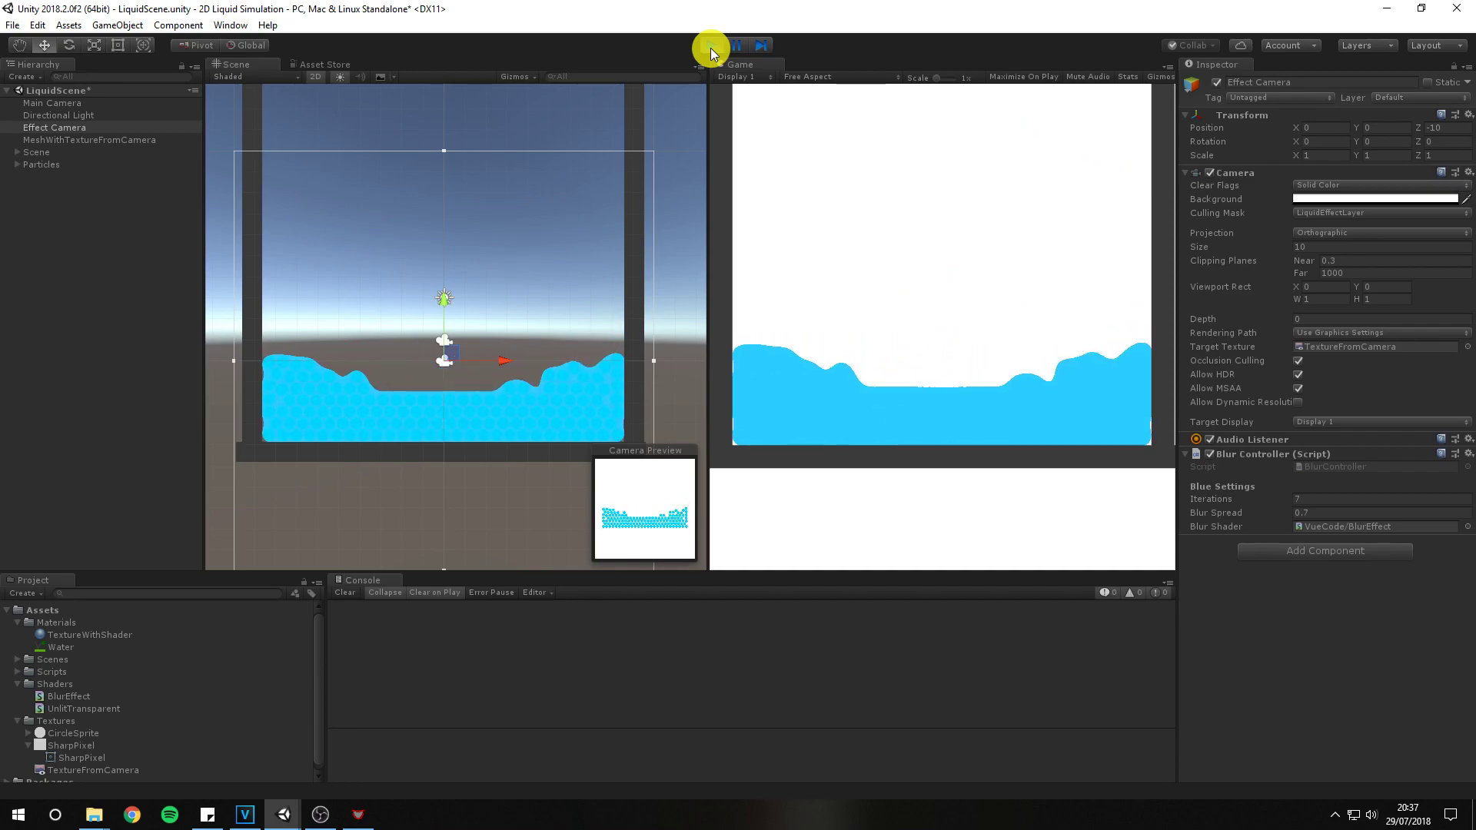
left_click(710, 48)
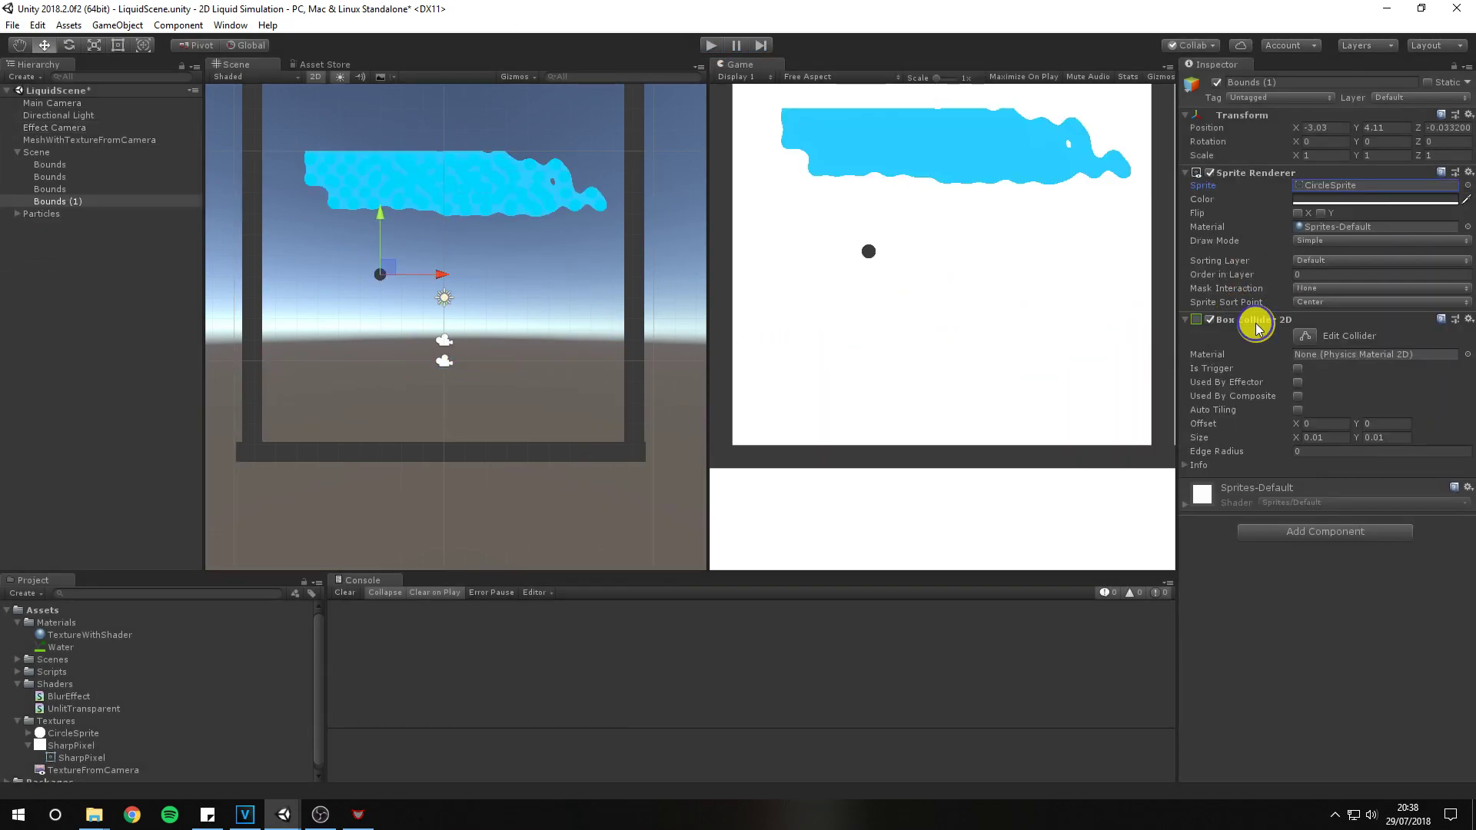
Replace the Box Collider 2D on Bounds (1) with a Circle Collider 2D
left_click(1255, 415)
left_click(1318, 369)
left_click(1358, 489)
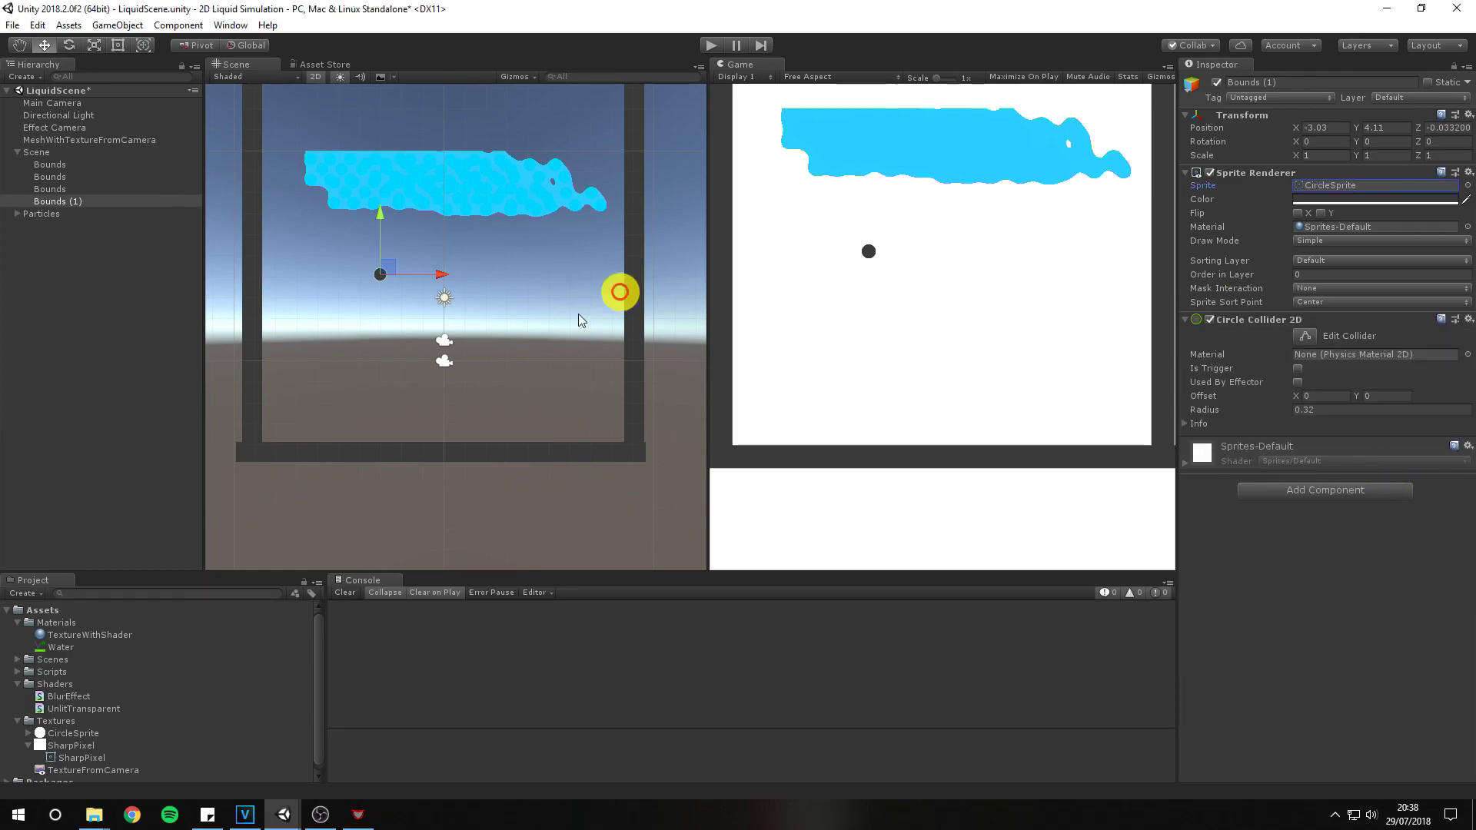
Spread five copies of the round Bounds obstacle, scaled to about 2.35, below the liquid particles and run the simulation
key("r")
key("w")
left_click_drag(383, 276, 339, 256)
key("ctrl+d")
left_click_drag(339, 256, 426, 268)
key("ctrl+d")
key("ctrl+d")
key("ctrl+d")
left_click(421, 275)
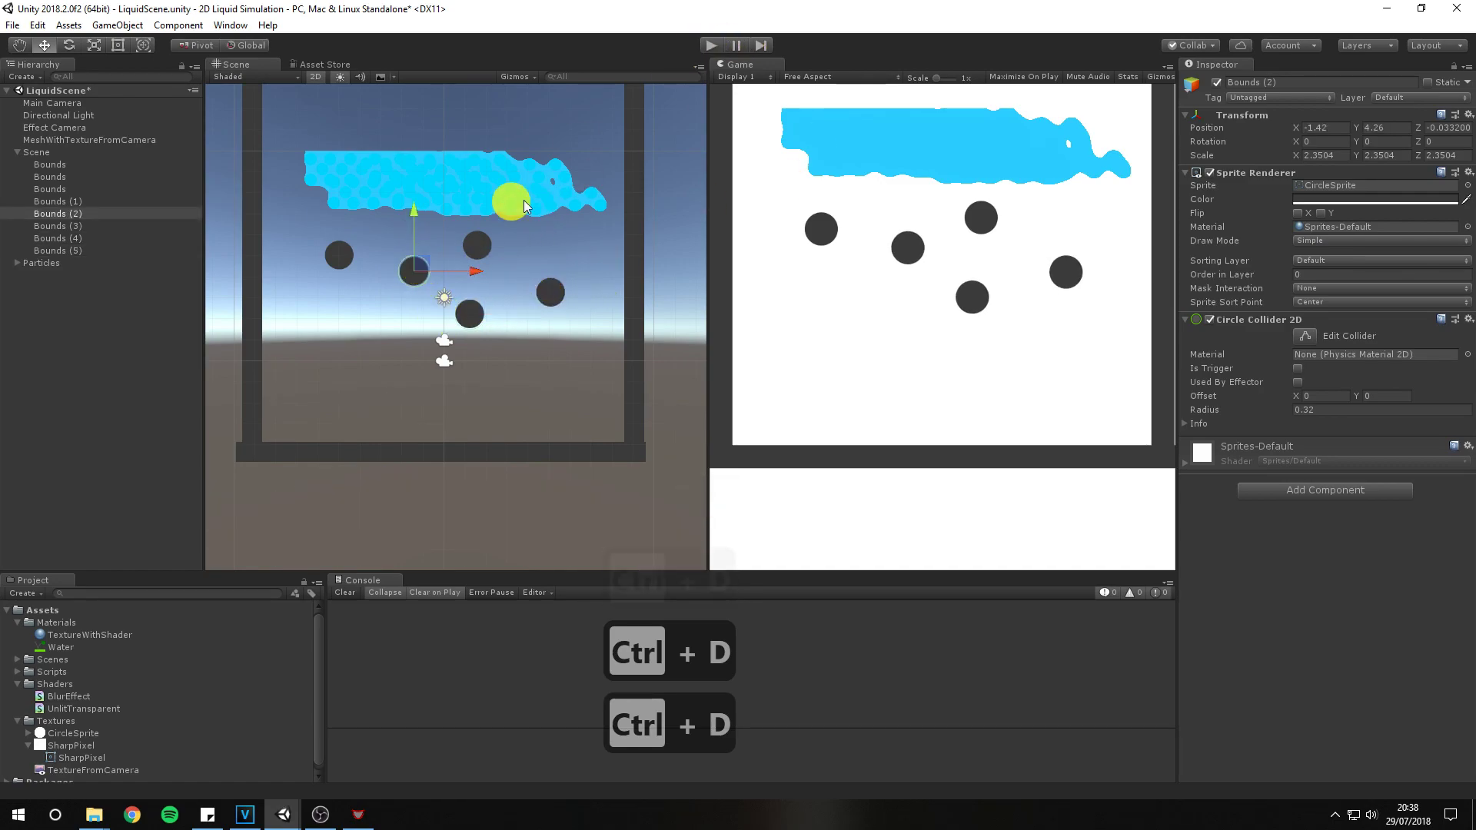
left_click(711, 44)
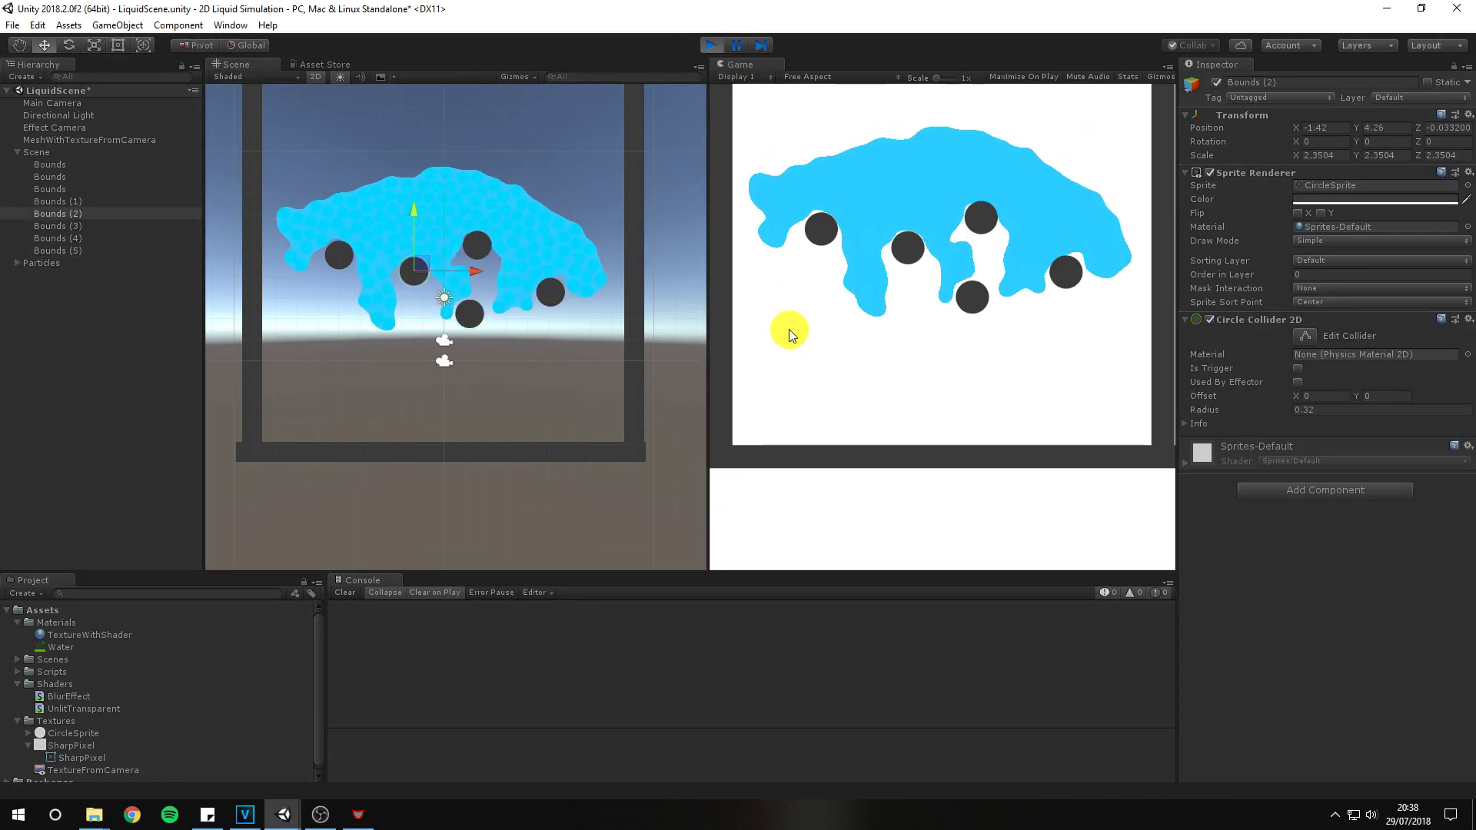